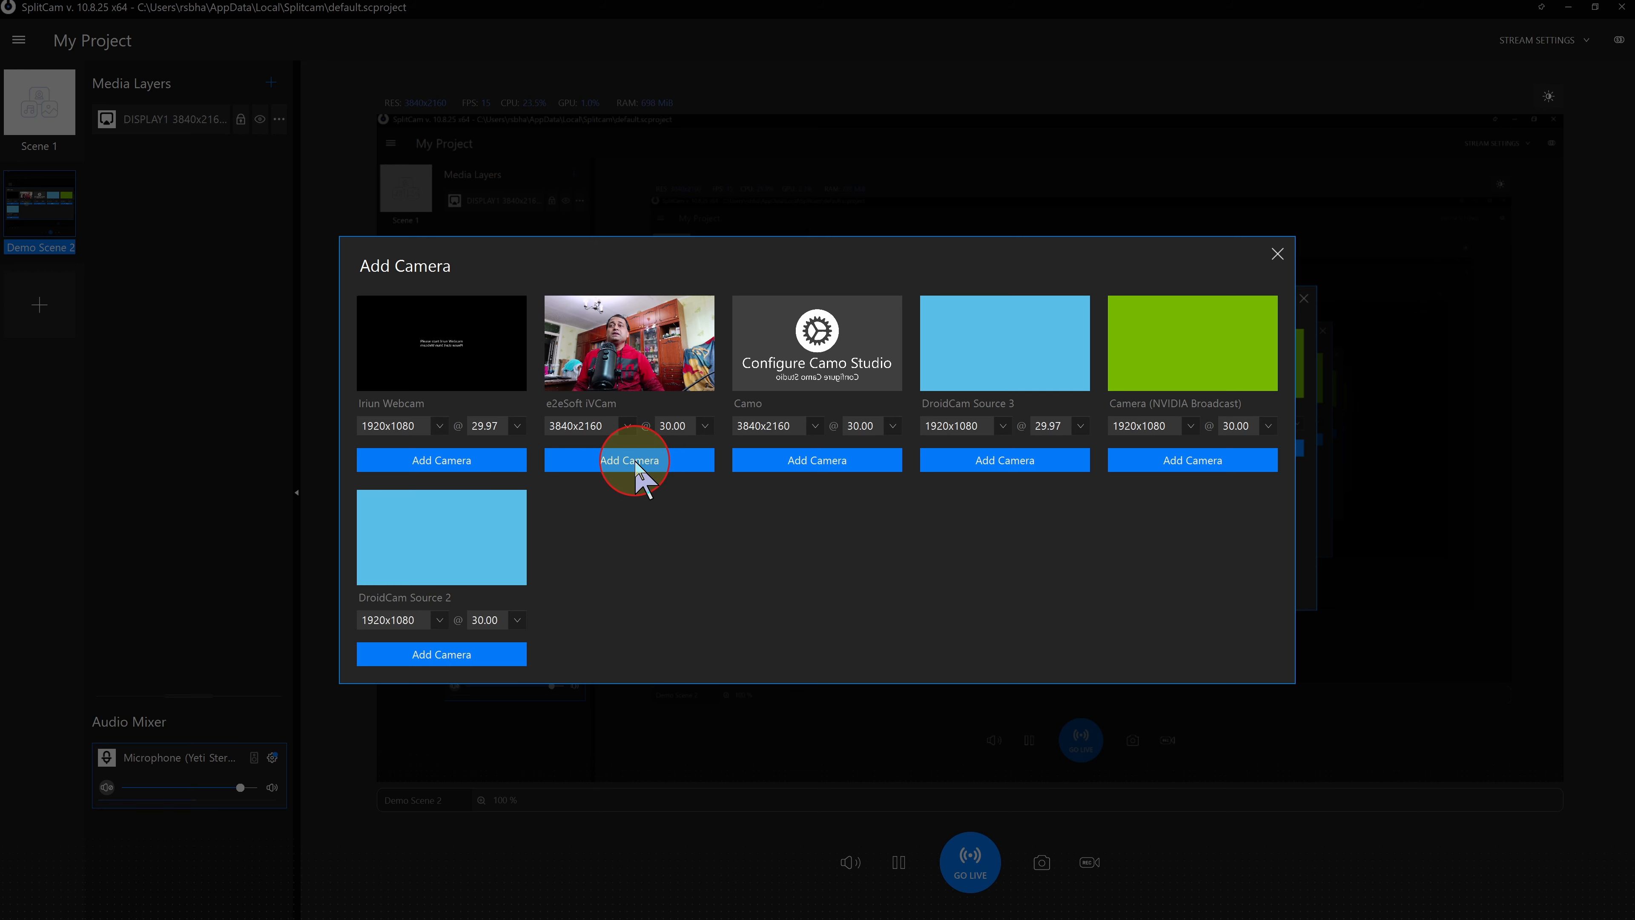
- Add the e2eSoft iVCam camera to Demo Scene 2 at 3840x2160 and 30.00 fps and select its layer
click(634, 459)
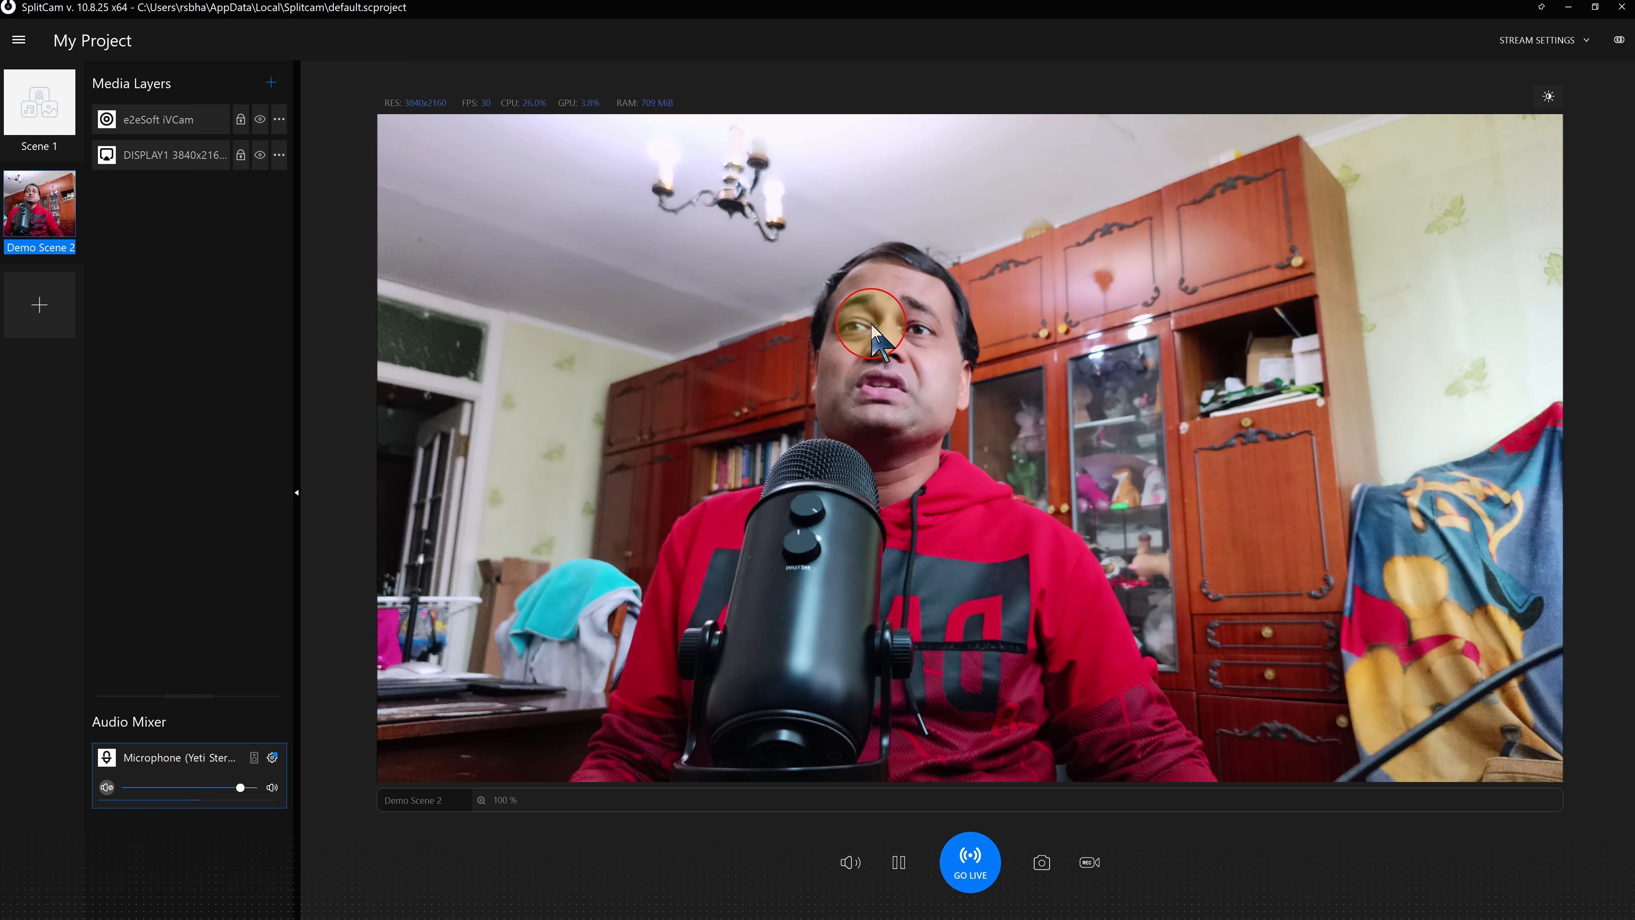
click(991, 377)
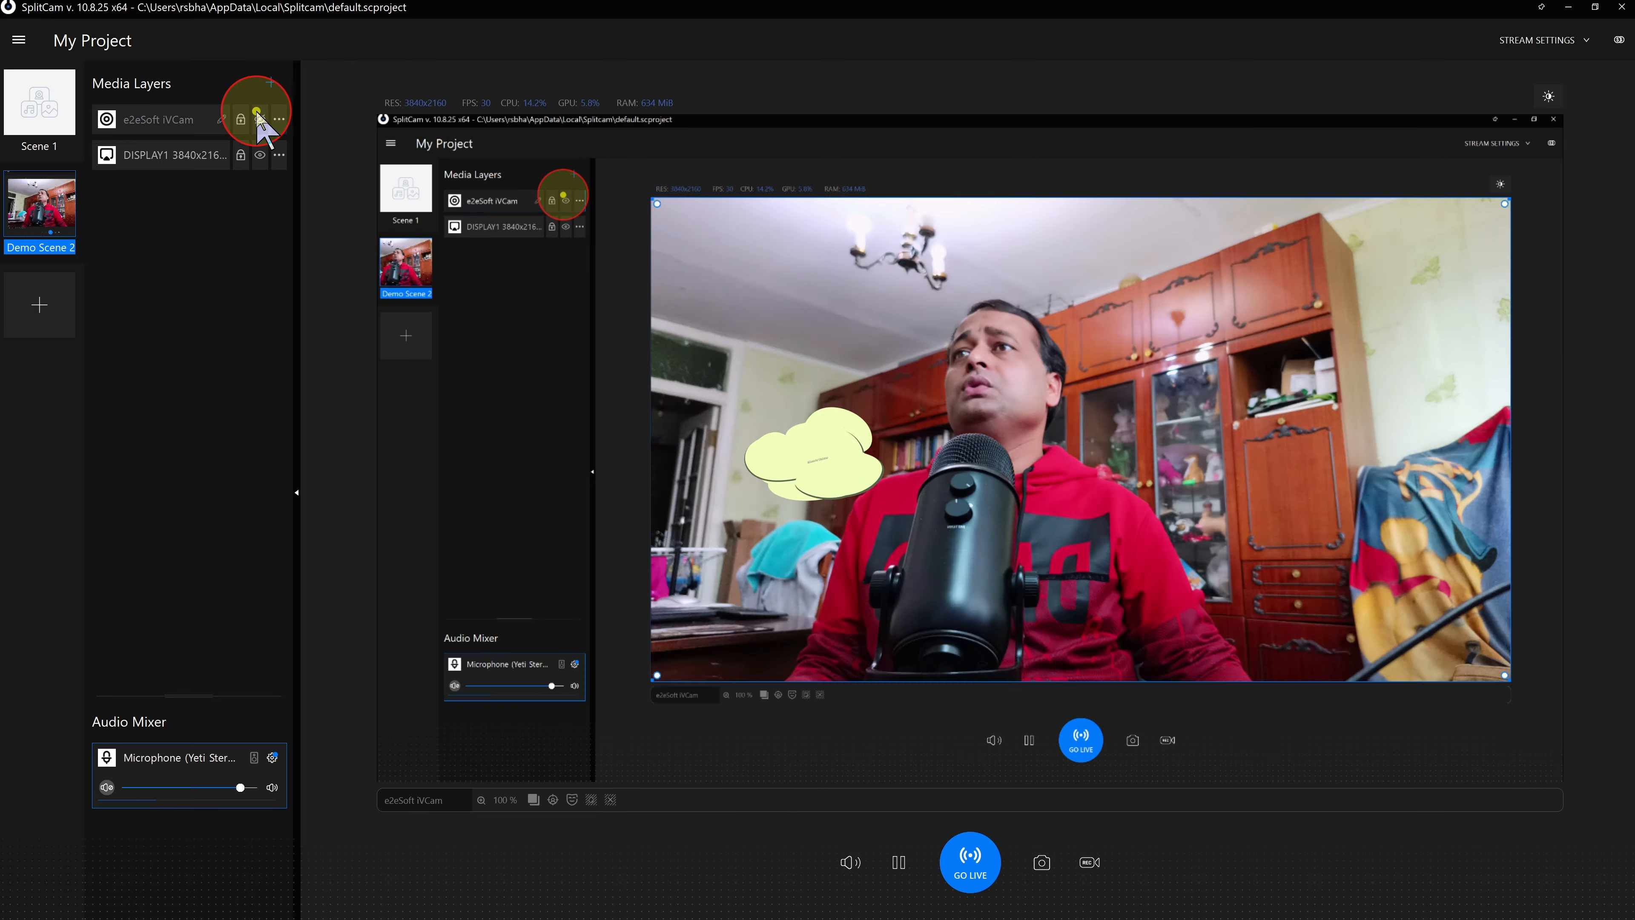
- Hide the e2eSoft iVCam layer and show it again
click(260, 119)
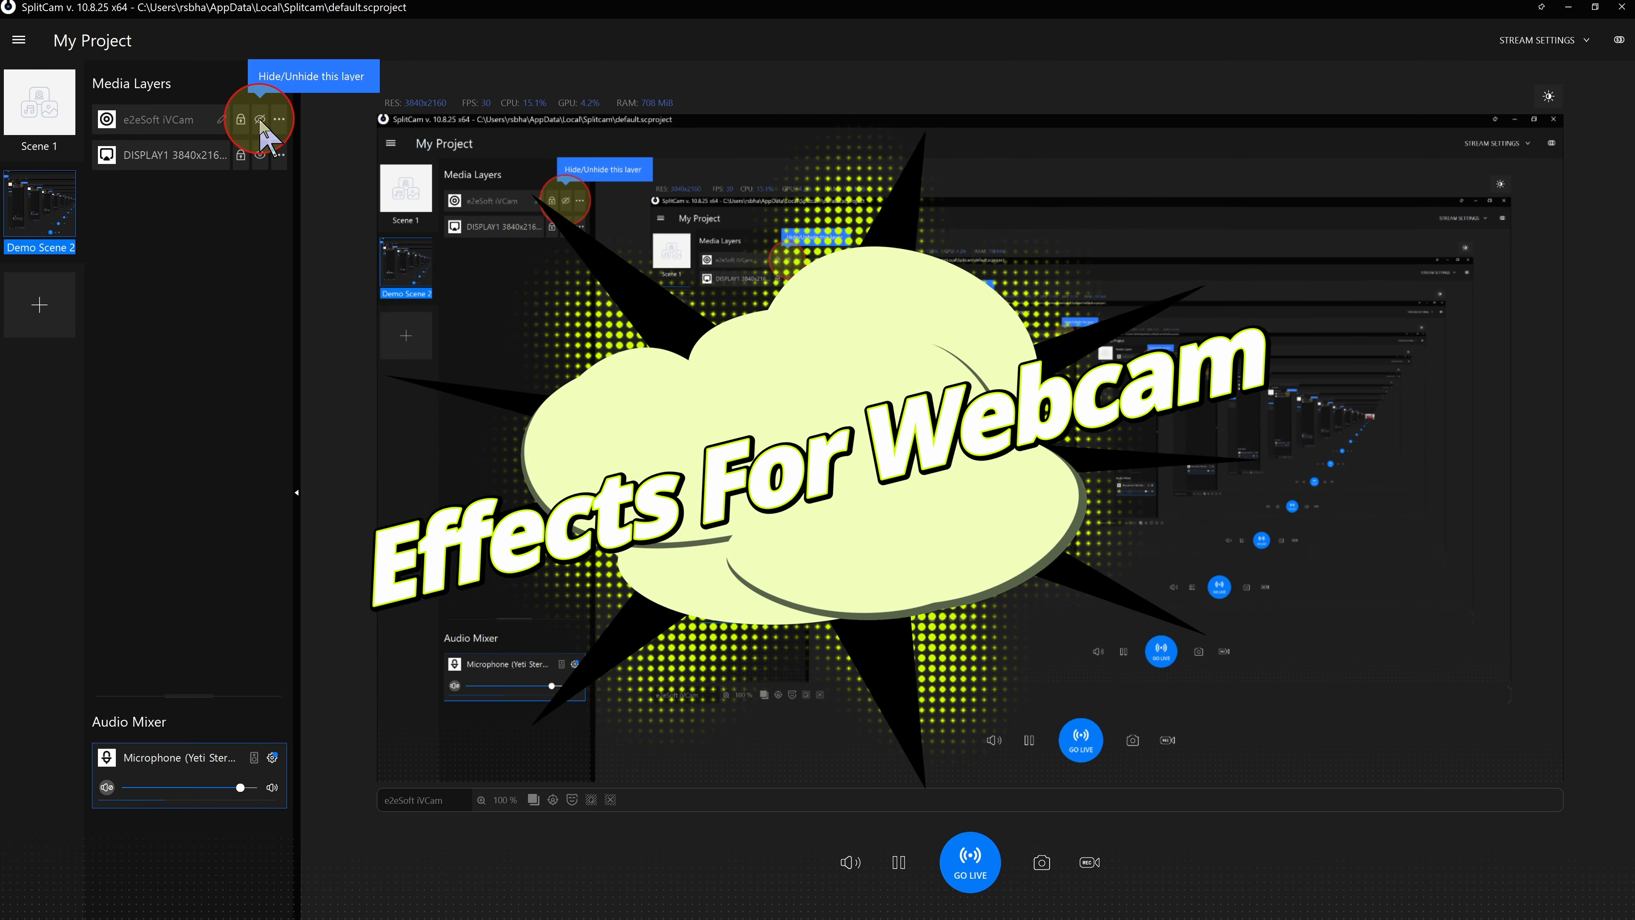
click(260, 119)
- Mirror the e2eSoft iVCam camera layer
click(279, 119)
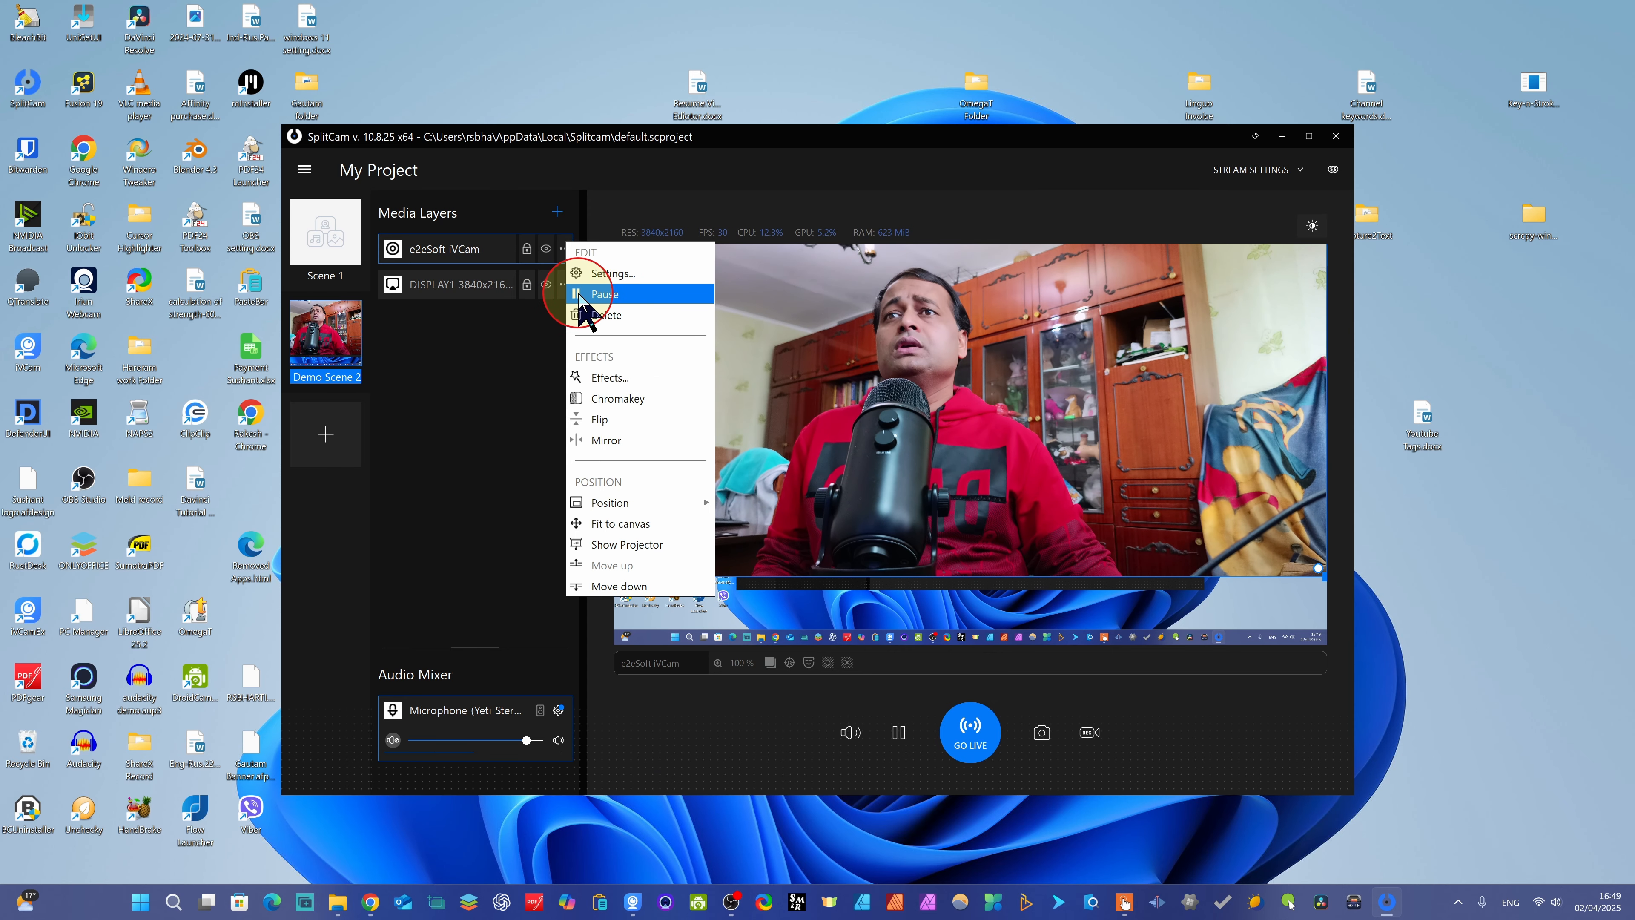
click(606, 441)
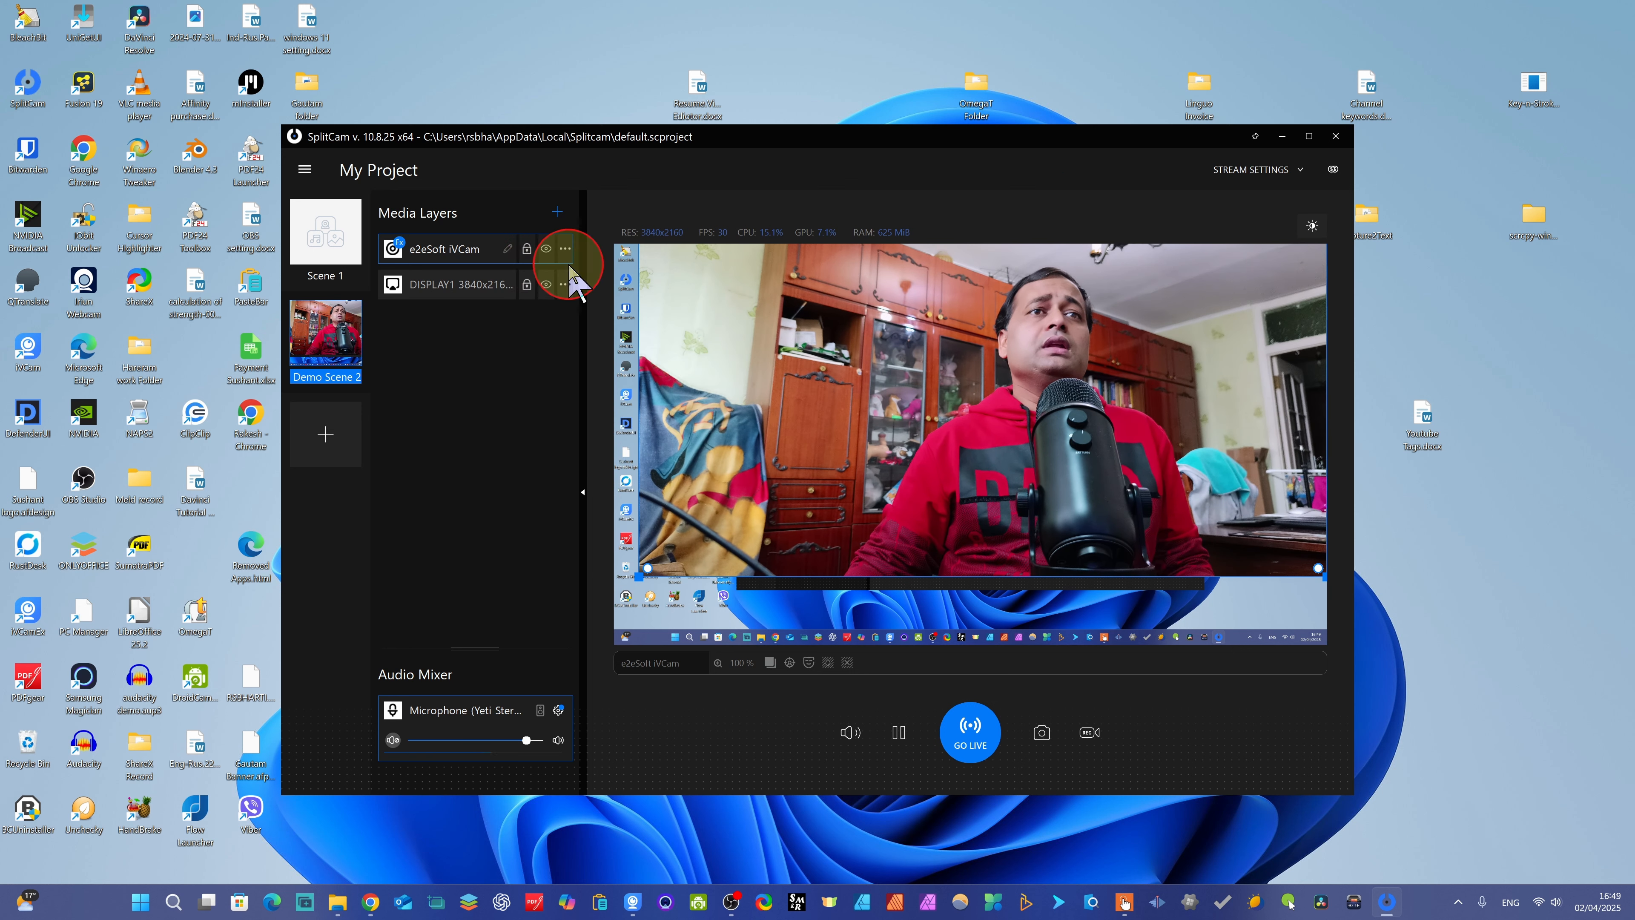
- Show the active effects of the e2eSoft iVCam layer and open its layer effects for editing
click(400, 244)
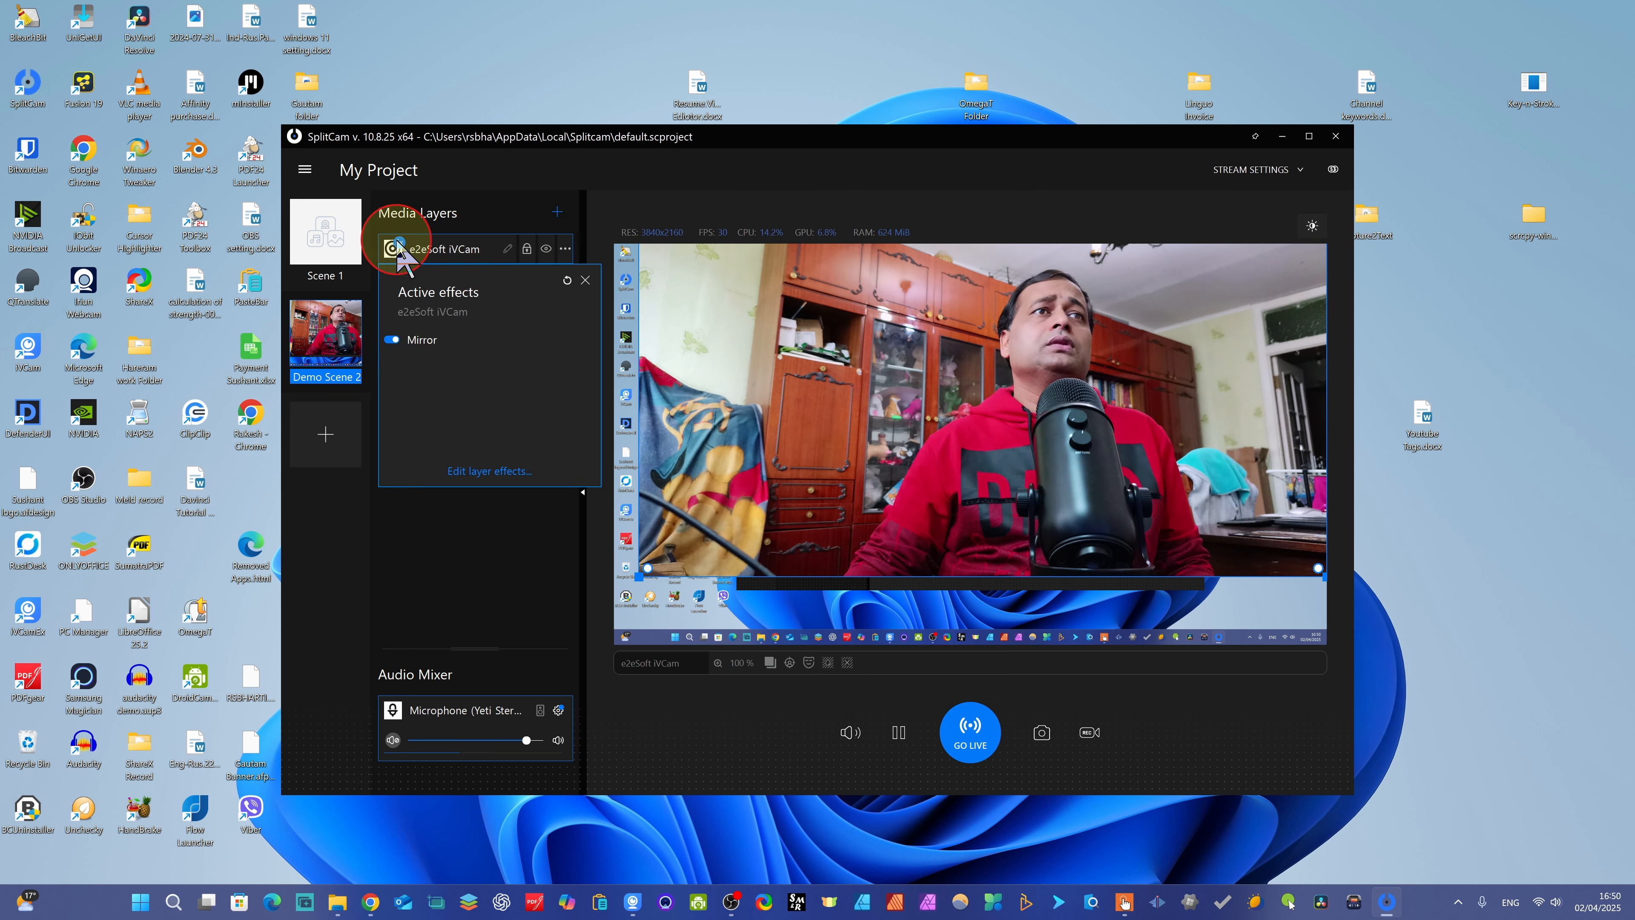
click(487, 471)
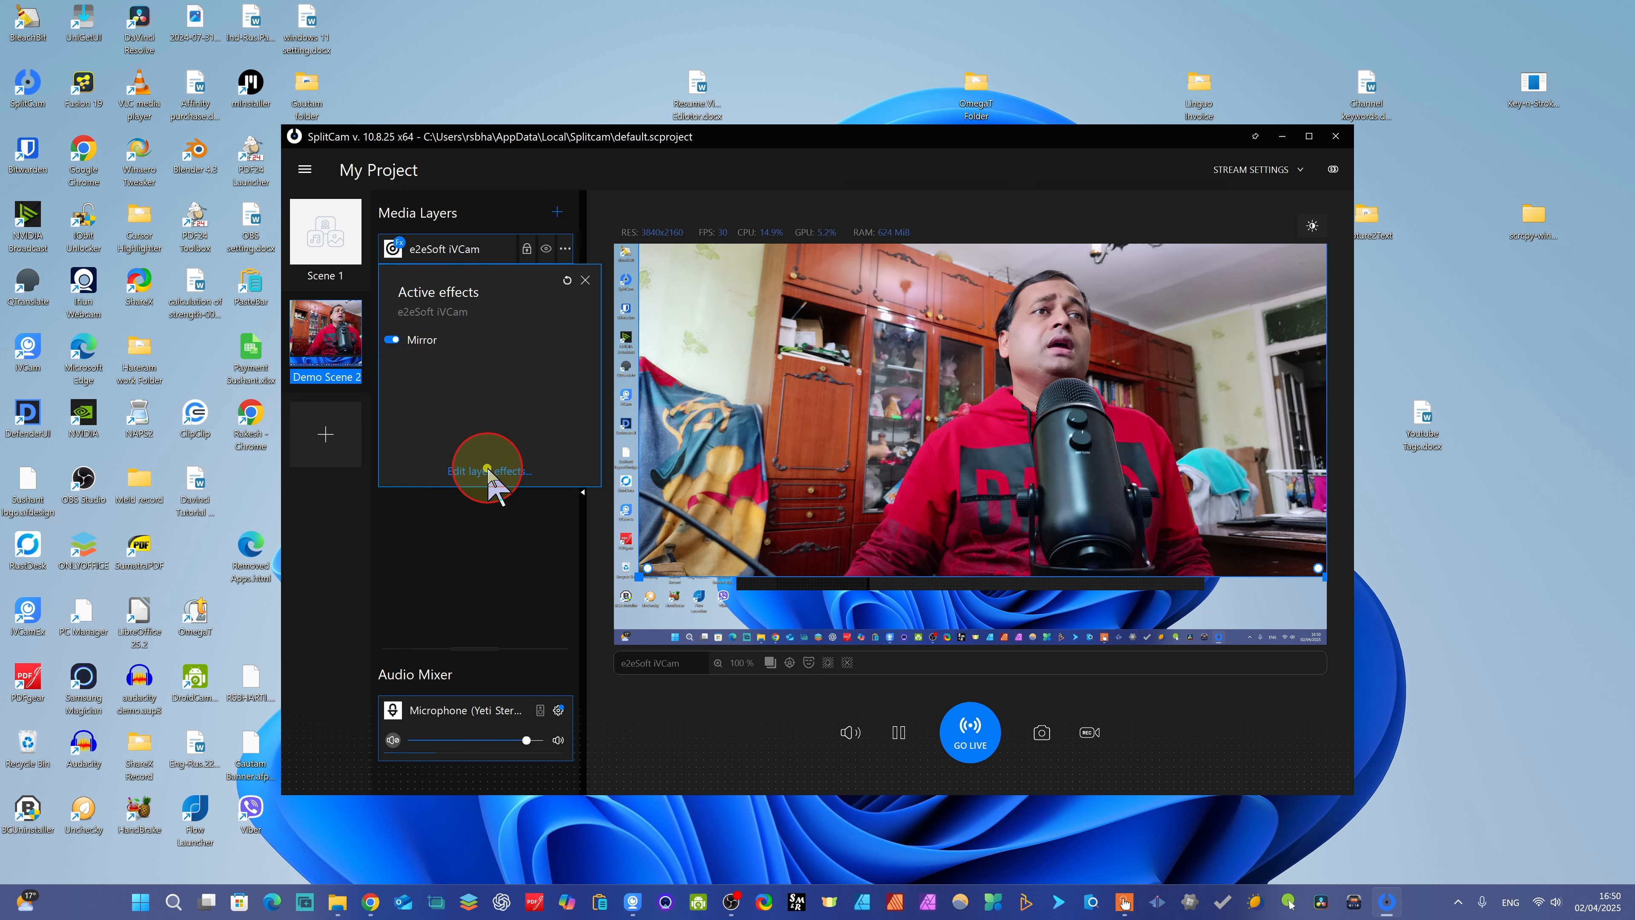
click(485, 471)
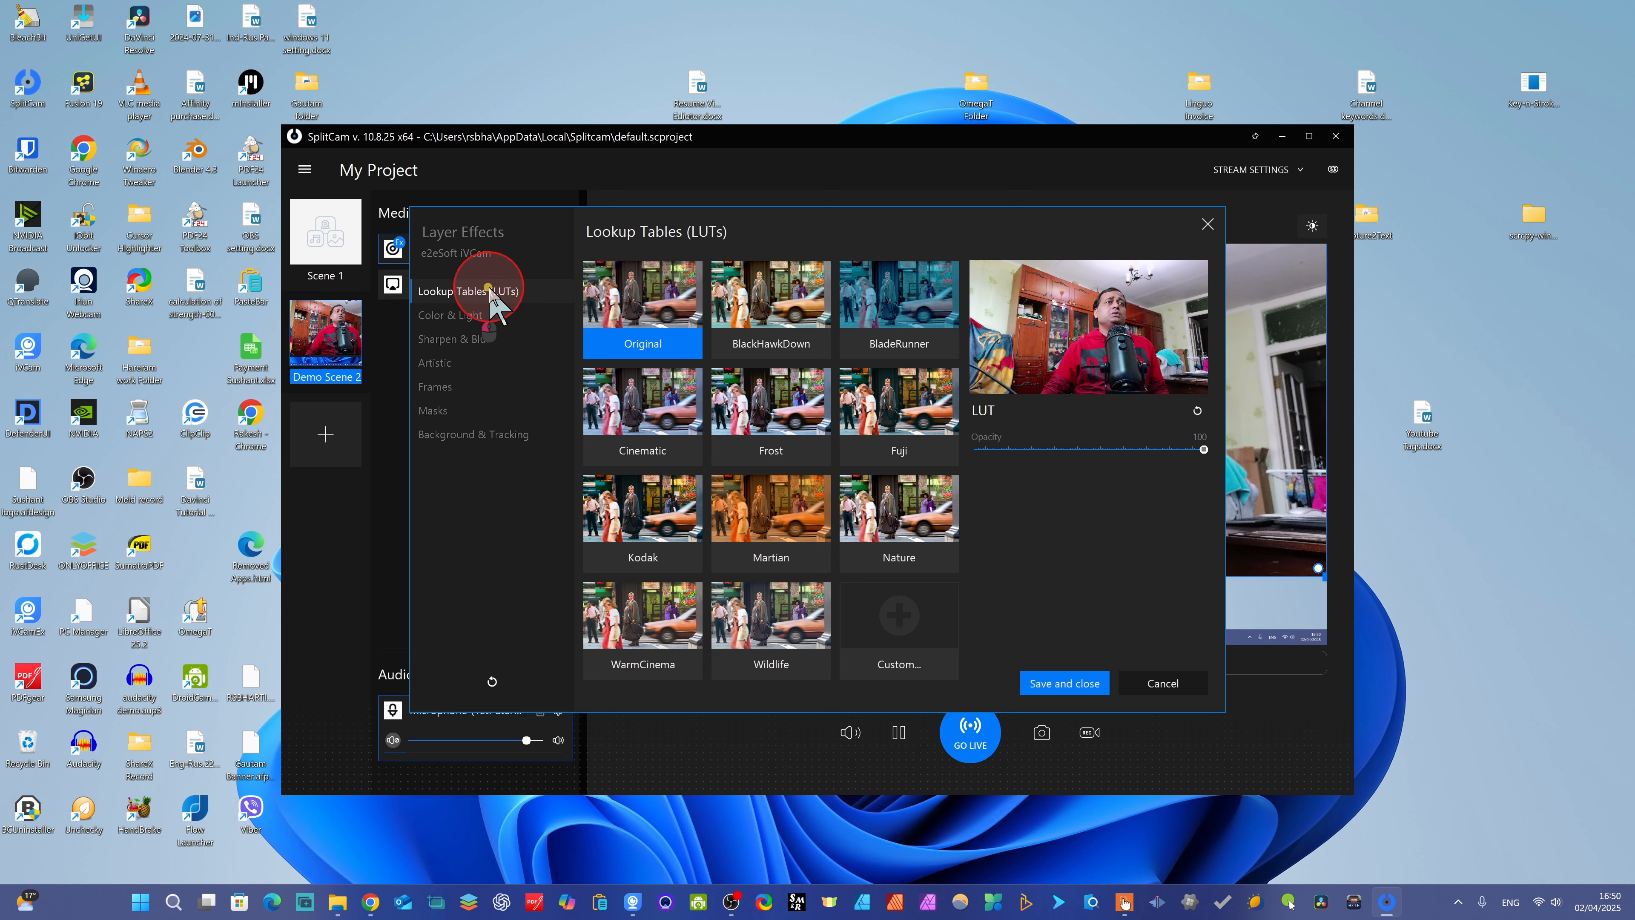
- Examine the Color & Light effects and the Sharpen and Blur options for the camera layer
click(458, 320)
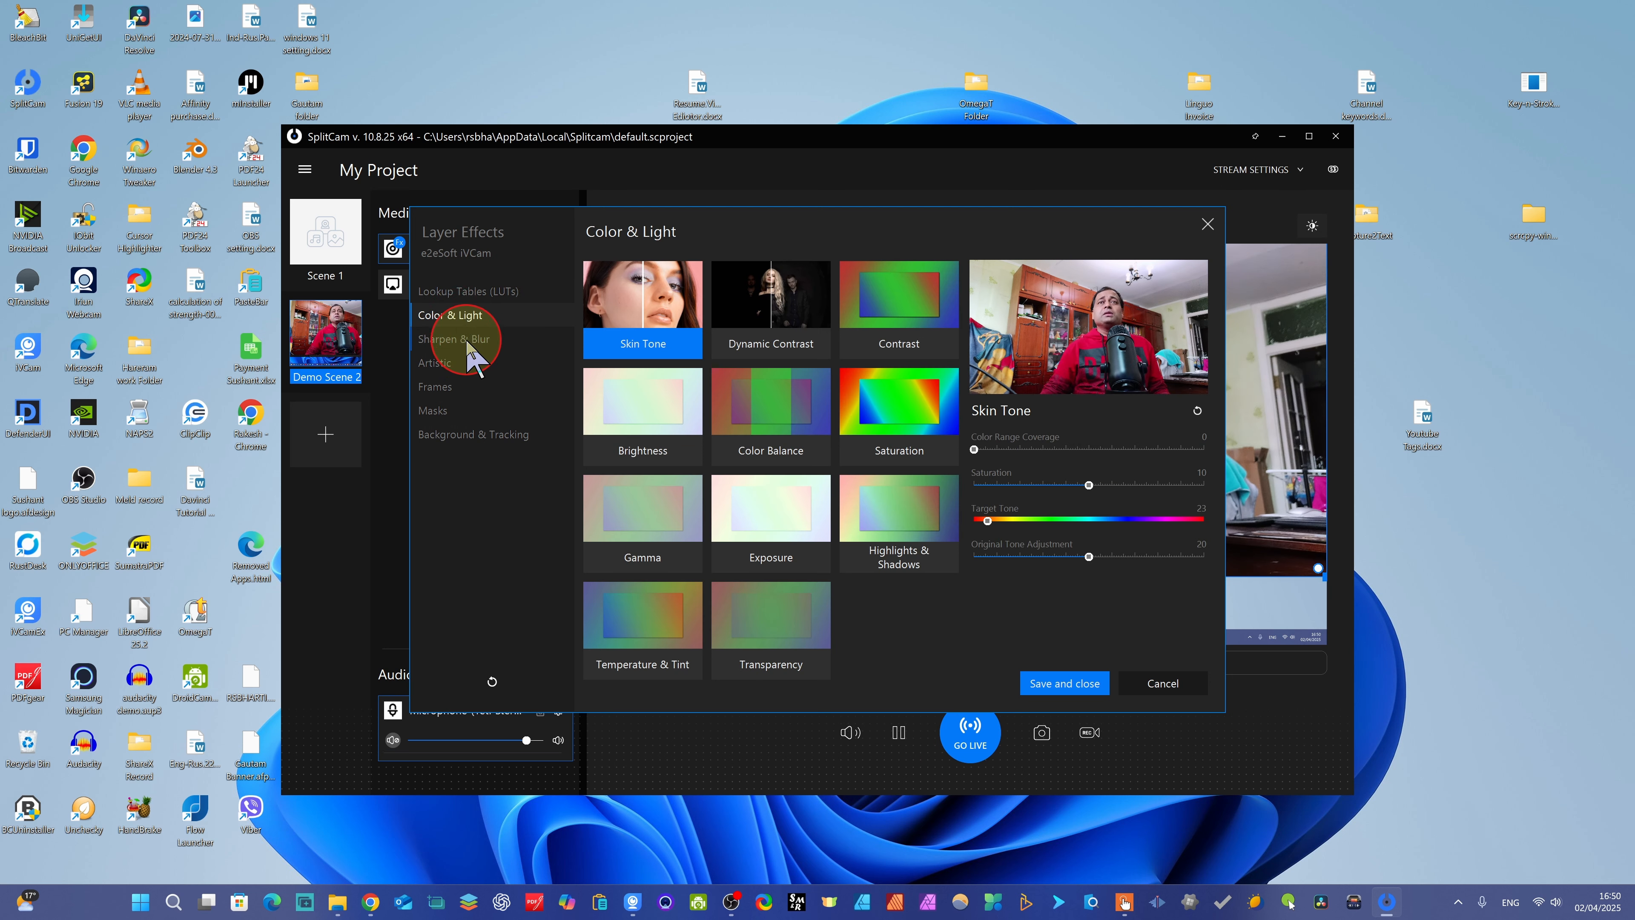
click(464, 339)
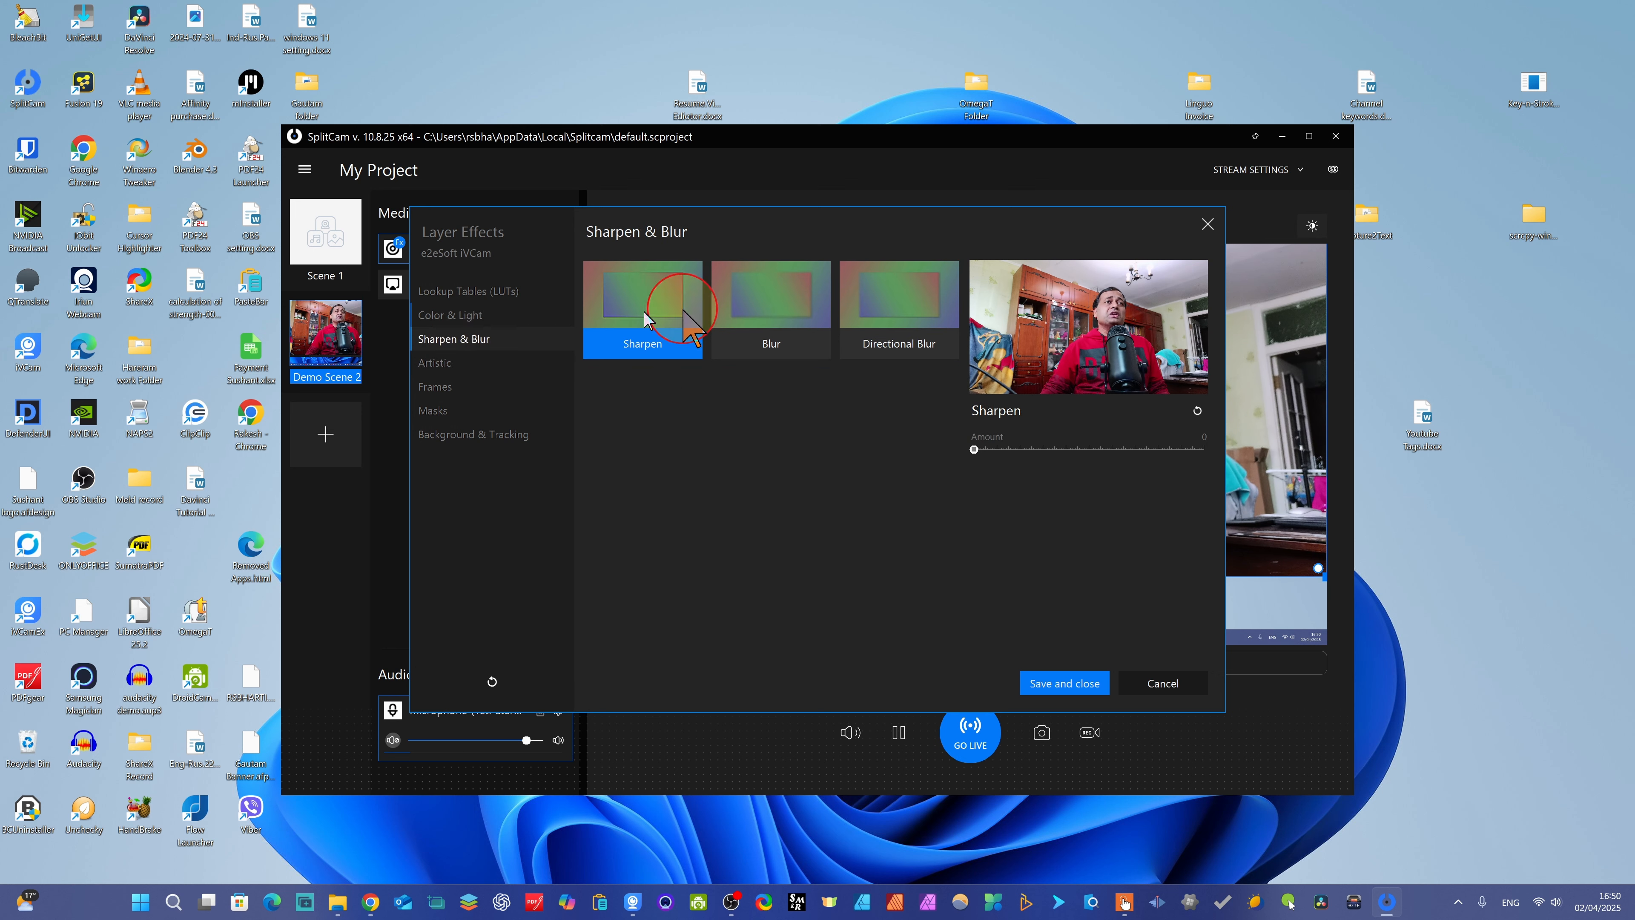
click(640, 293)
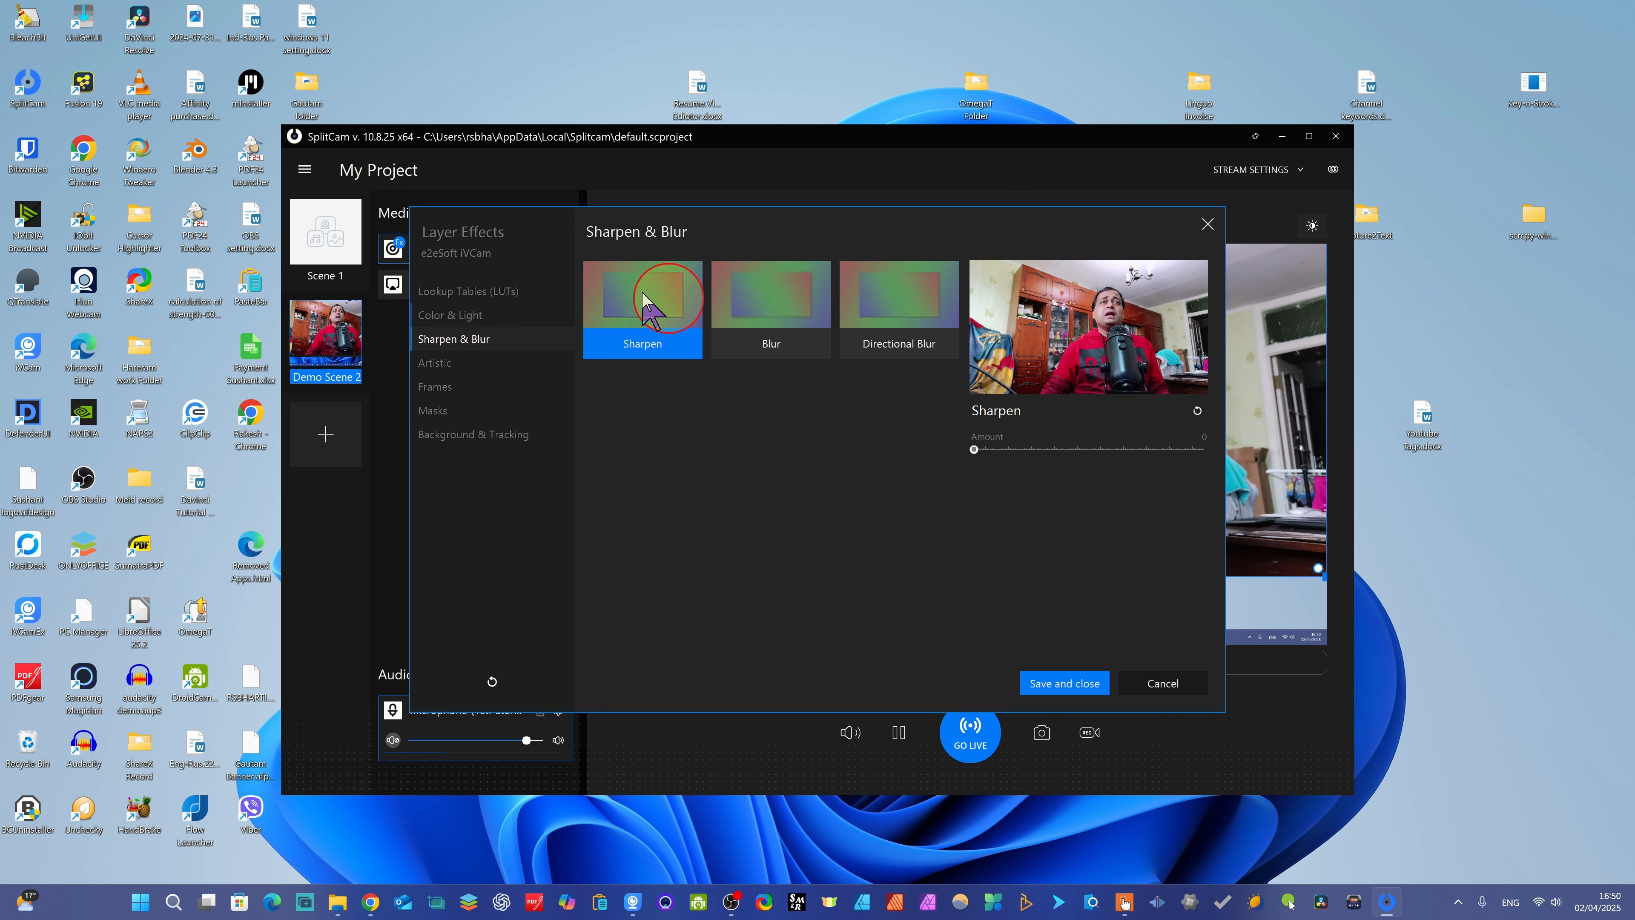
click(769, 320)
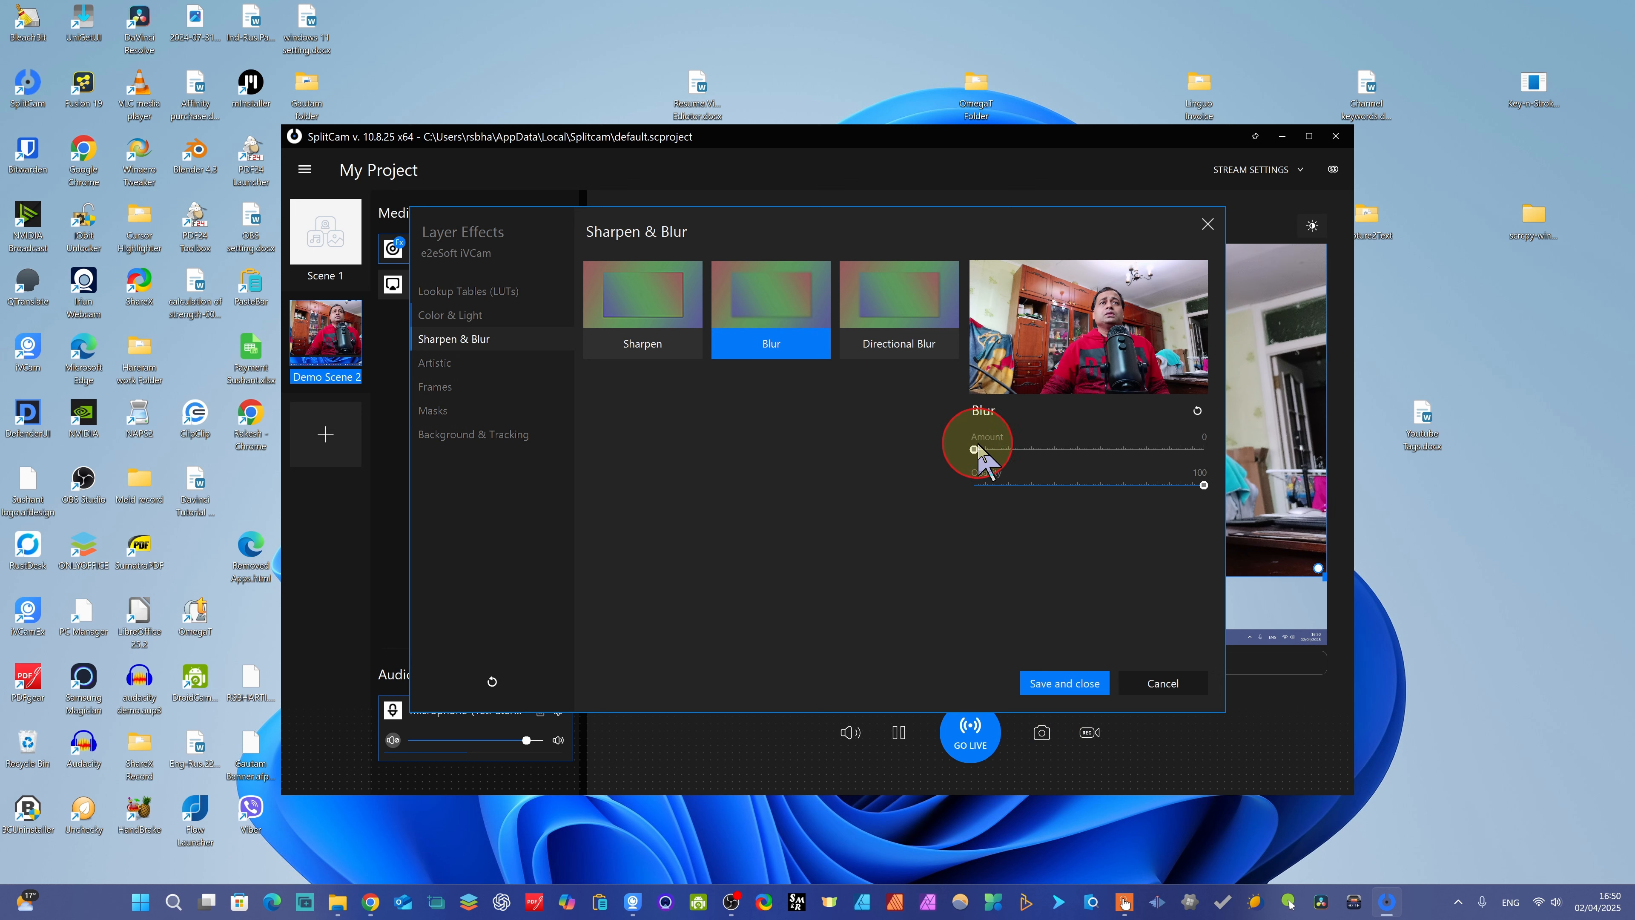
drag(989, 446, 960, 422)
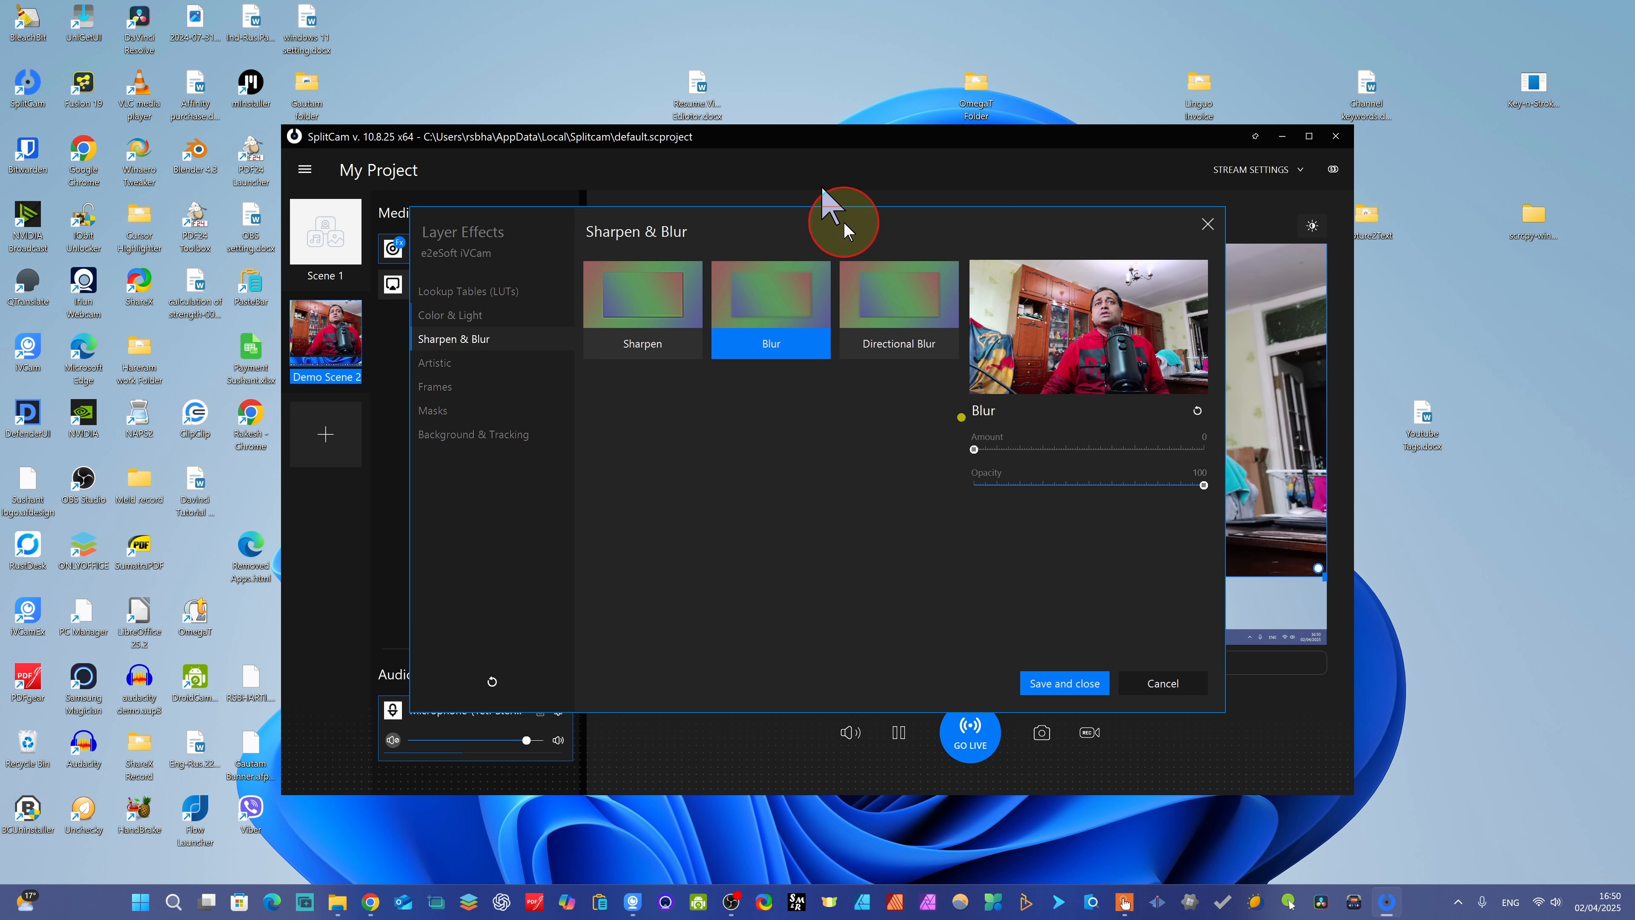
- Set the Directional Blur angle to 45 and reset the effect to its defaults
click(877, 286)
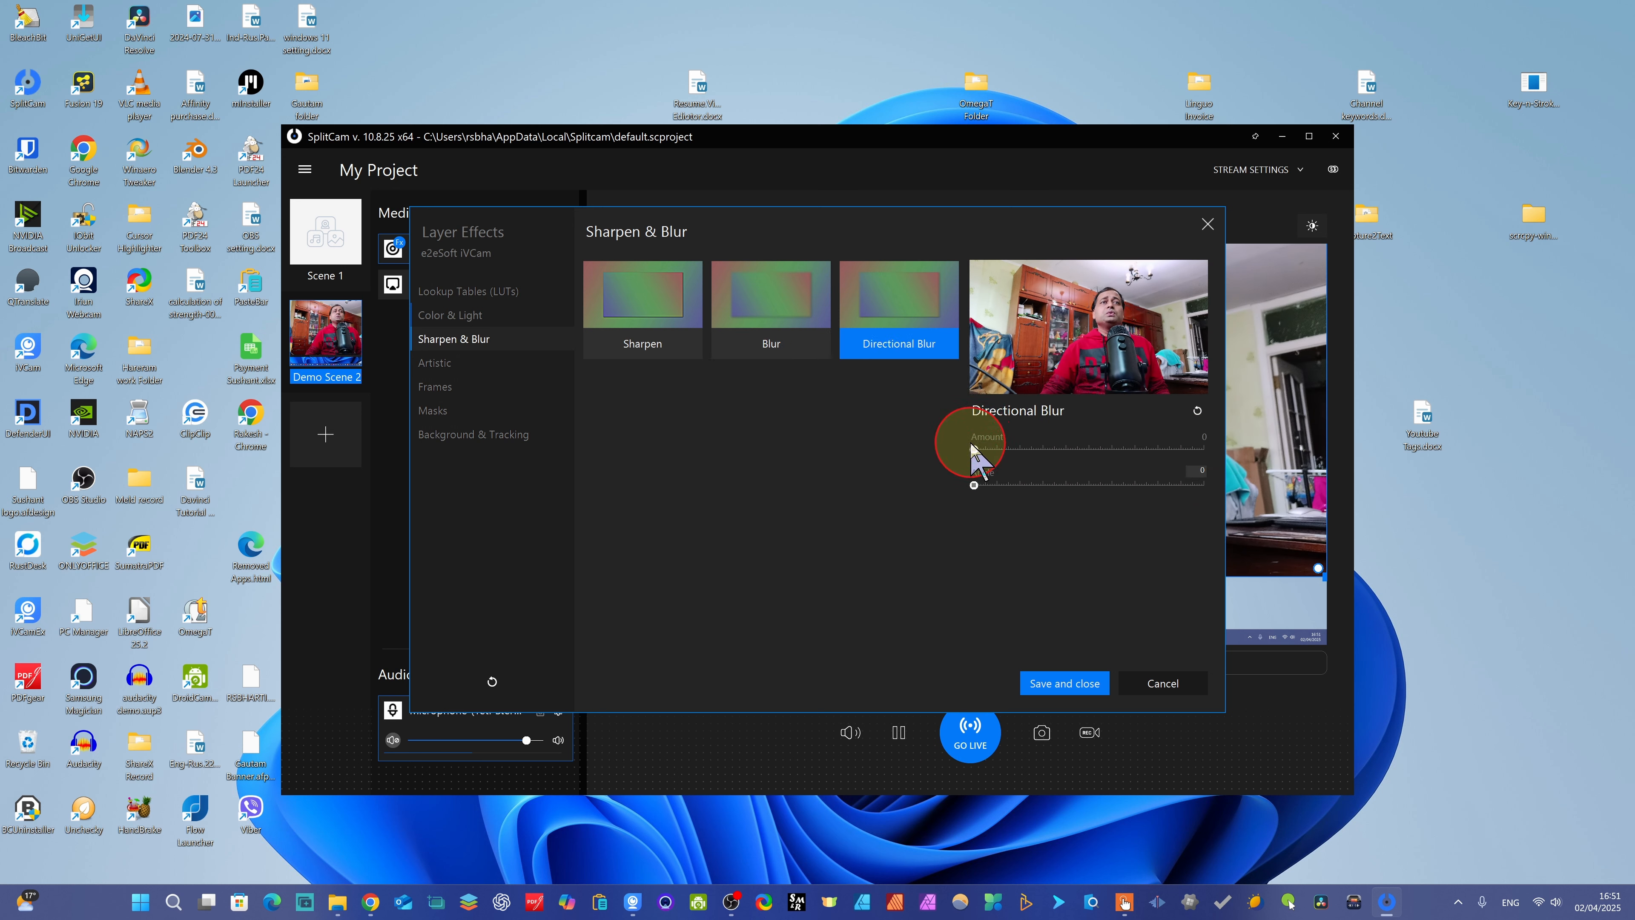
drag(974, 485, 1022, 485)
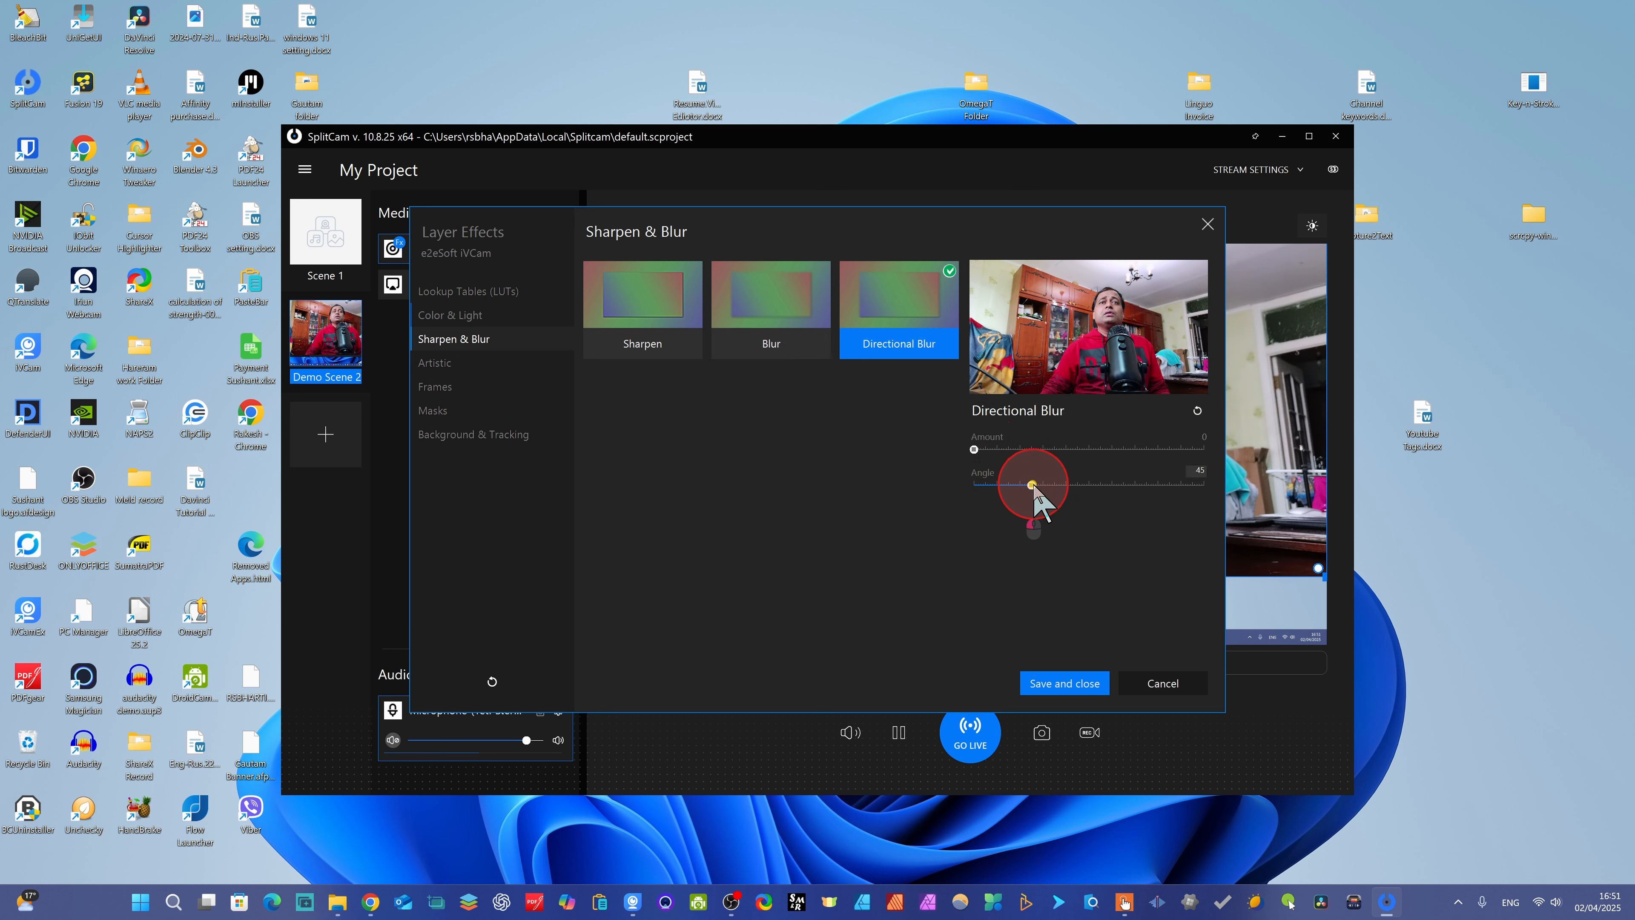
drag(1124, 449, 933, 443)
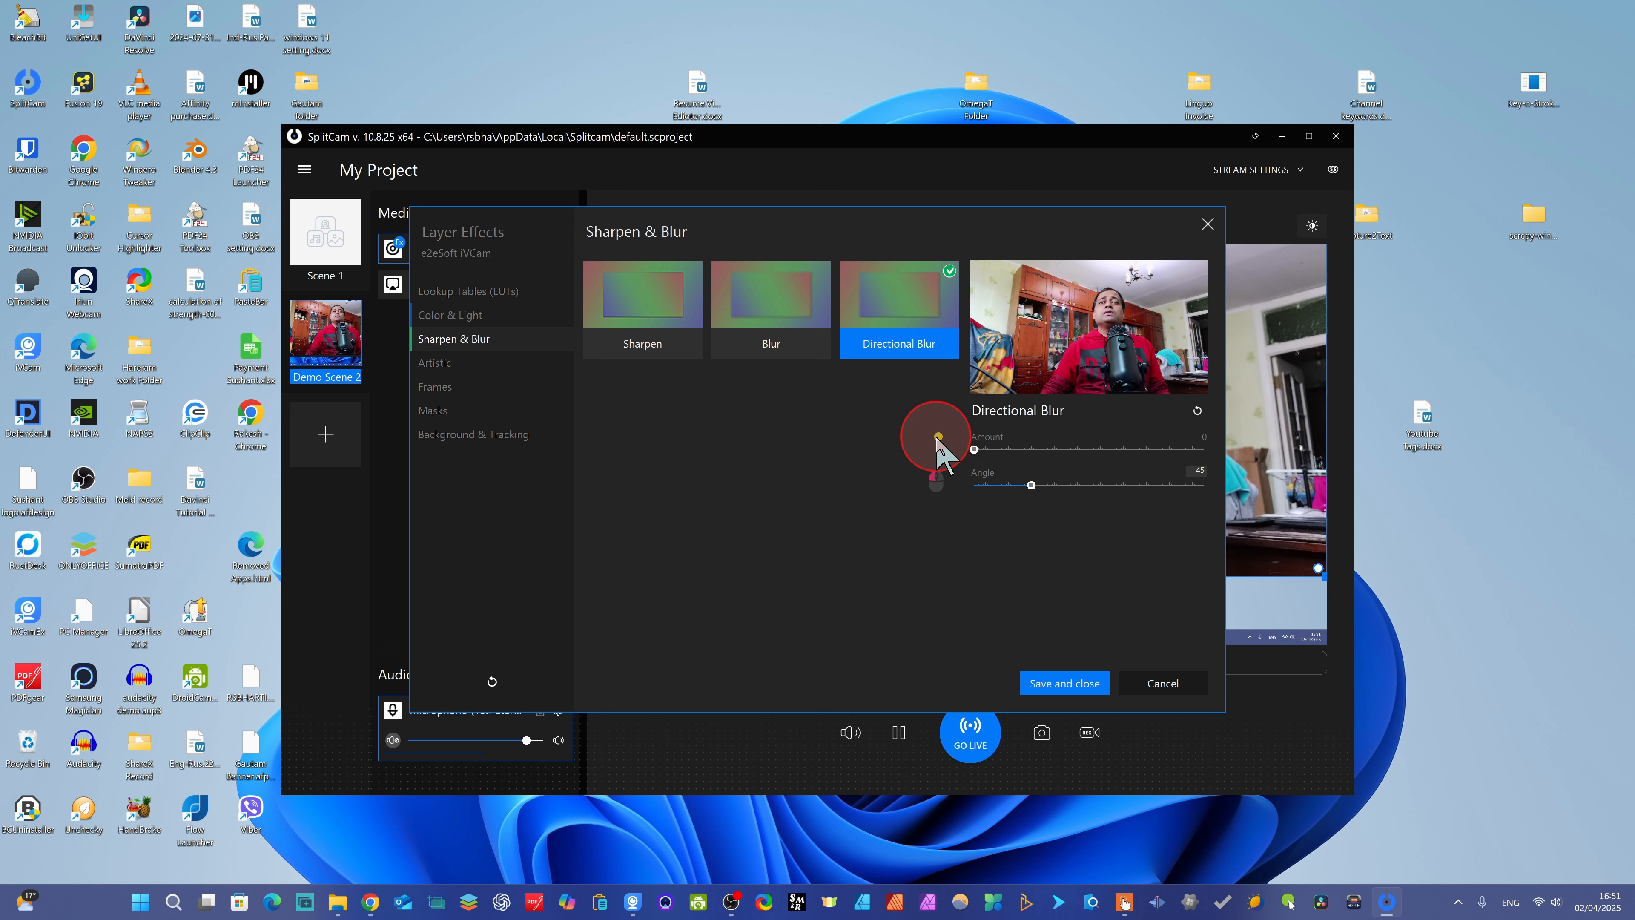
click(1198, 411)
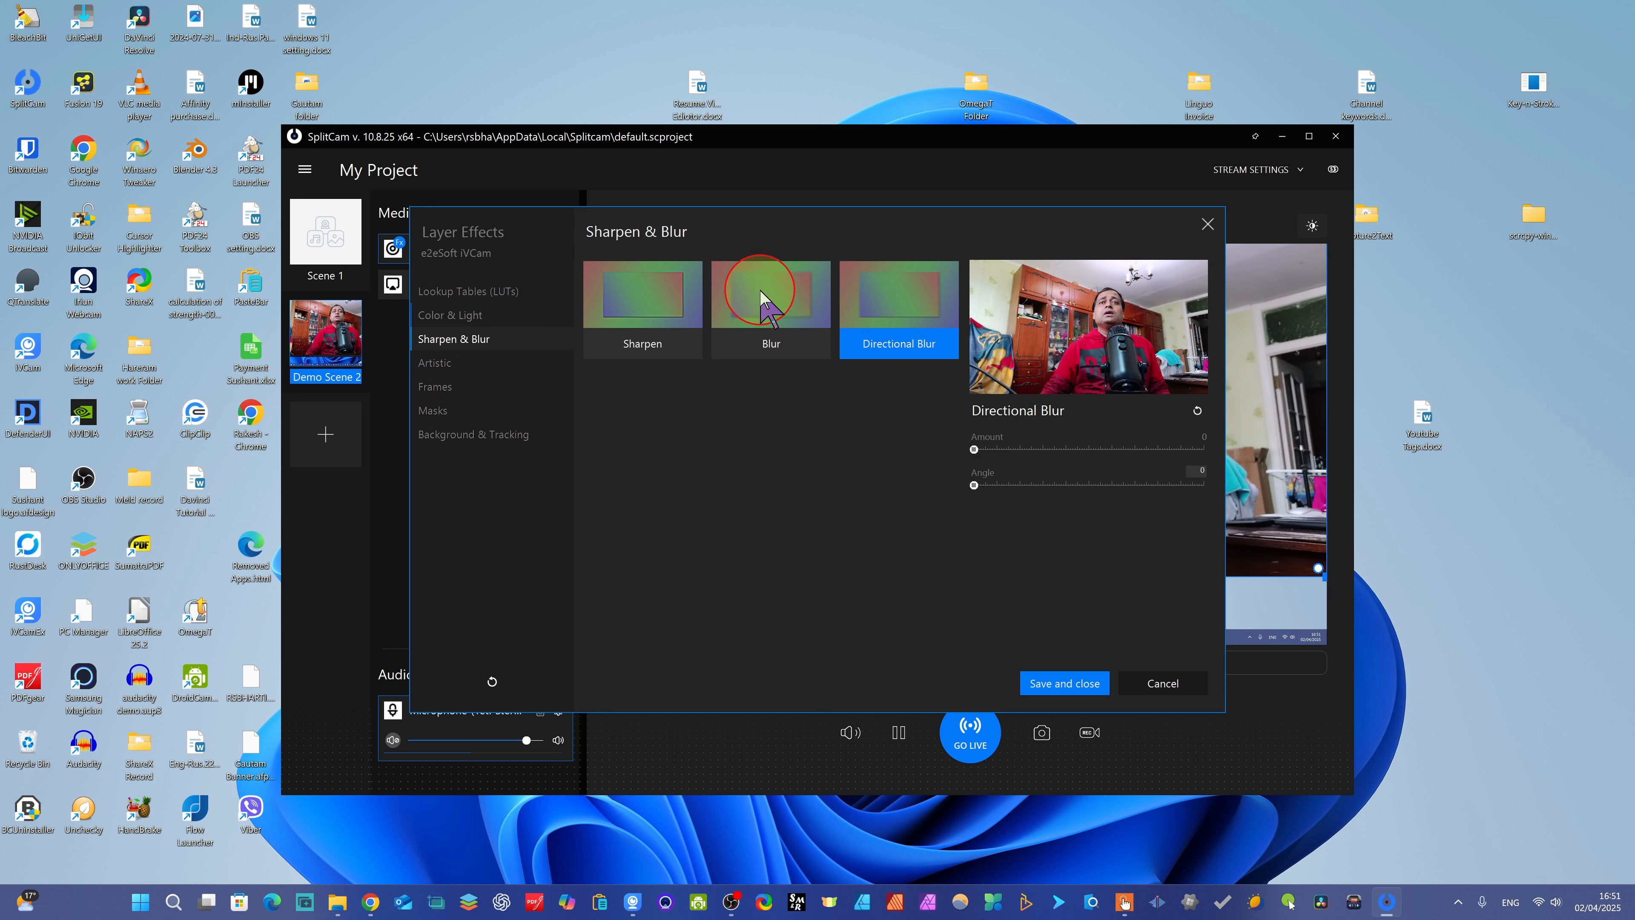
- Apply the Artistic Sepia effect with intensity 61 and opacity 60, and reset it to its defaults
click(634, 293)
click(436, 364)
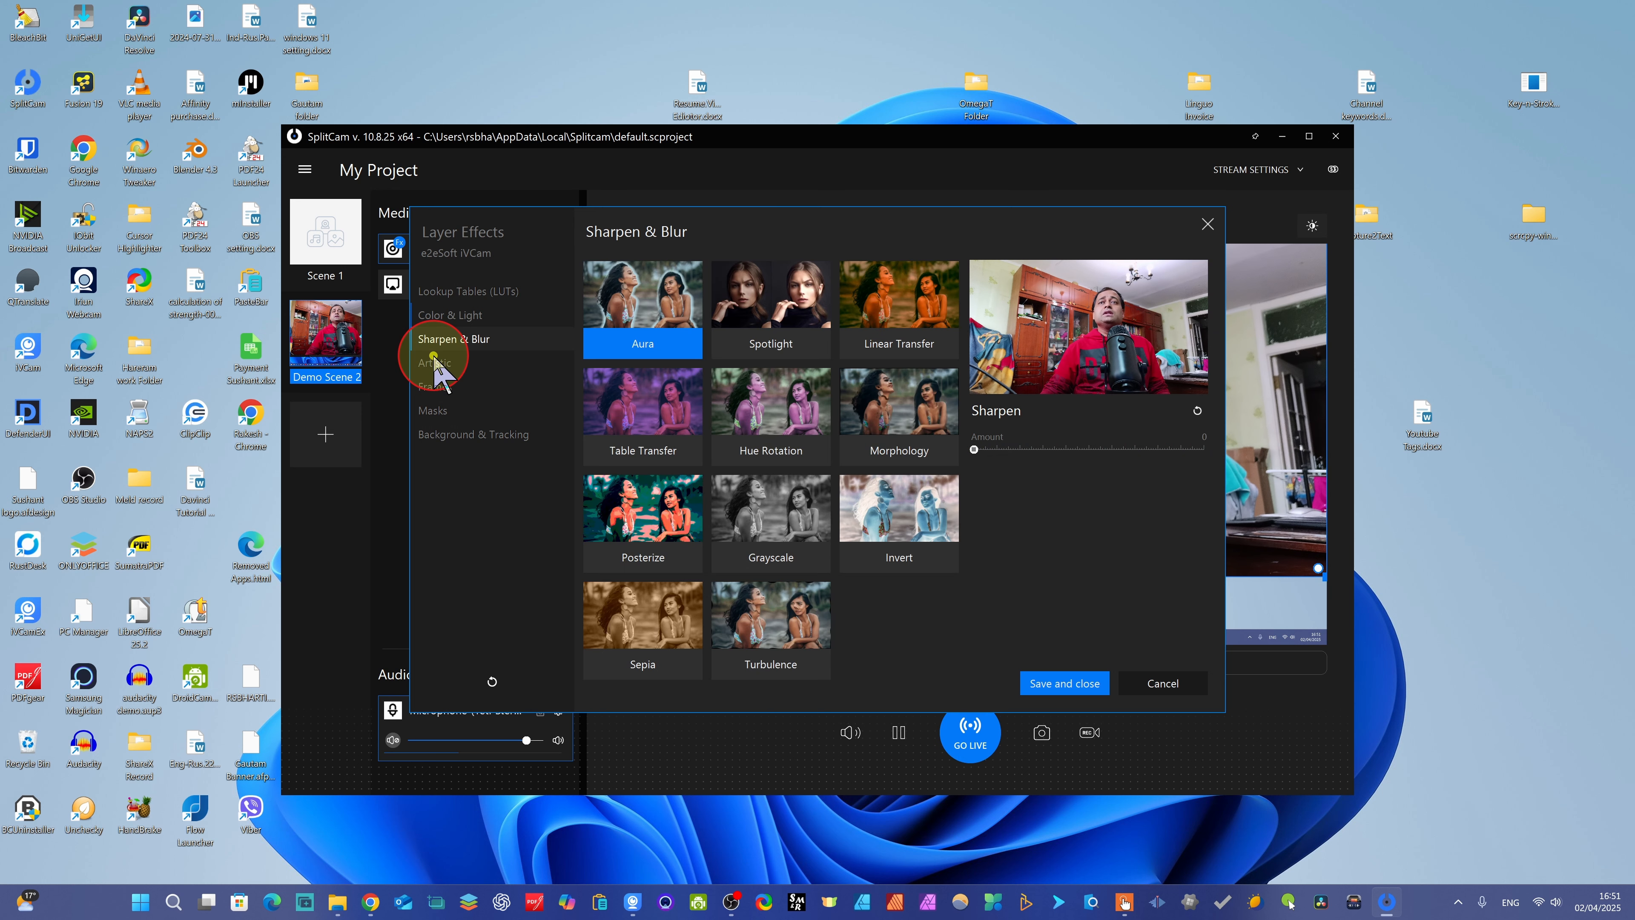
click(641, 328)
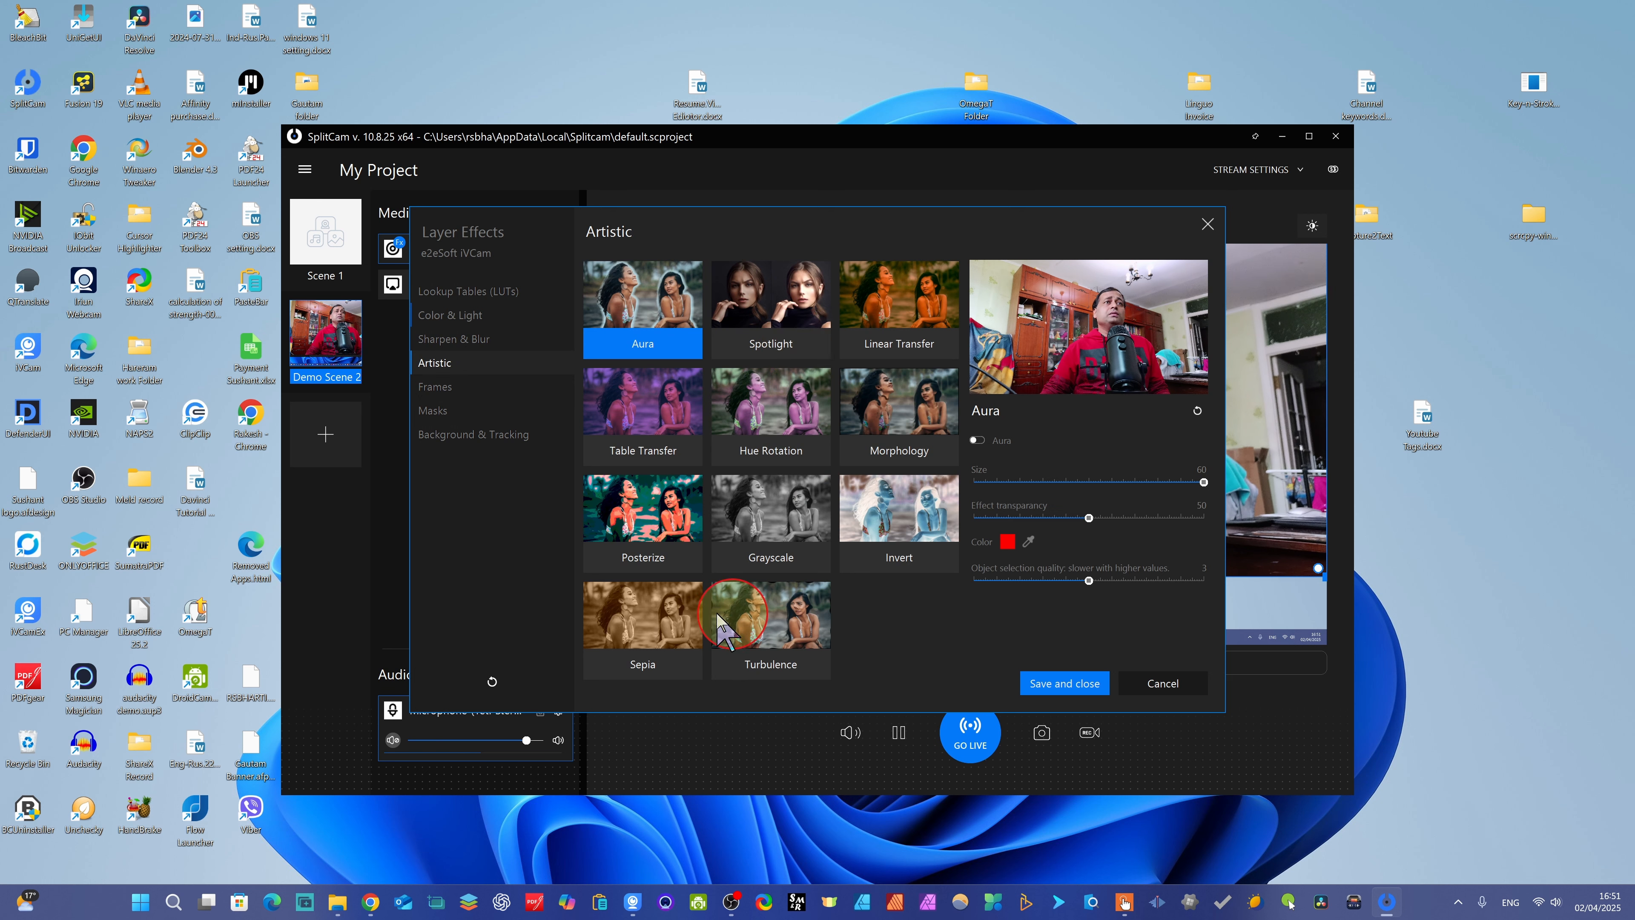
click(619, 608)
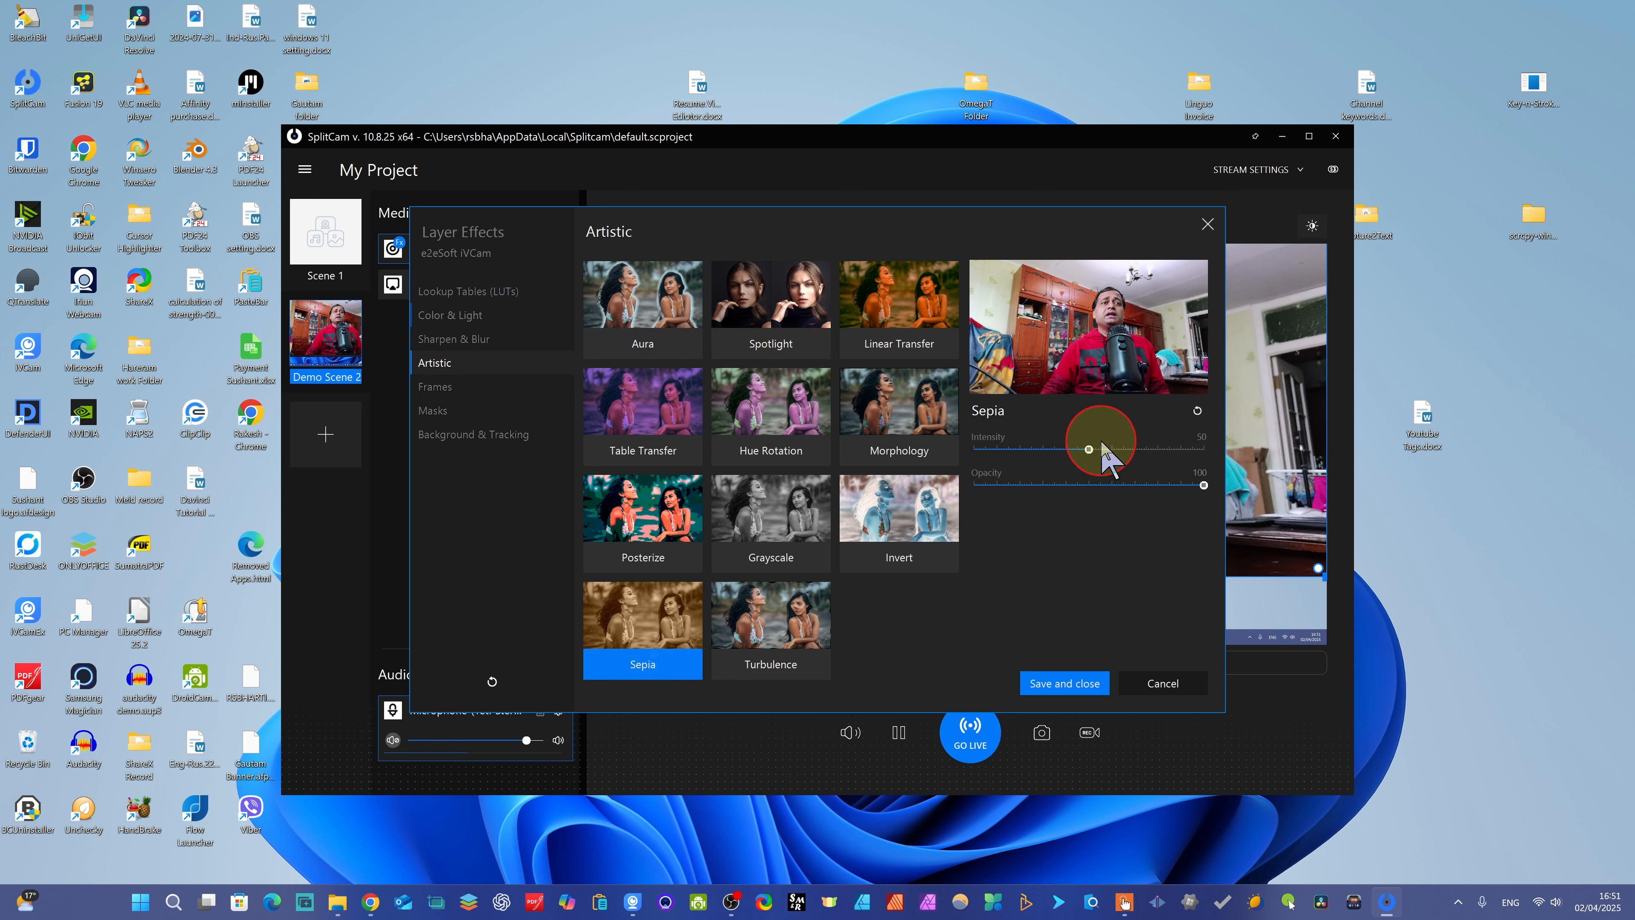
drag(1089, 450, 1118, 453)
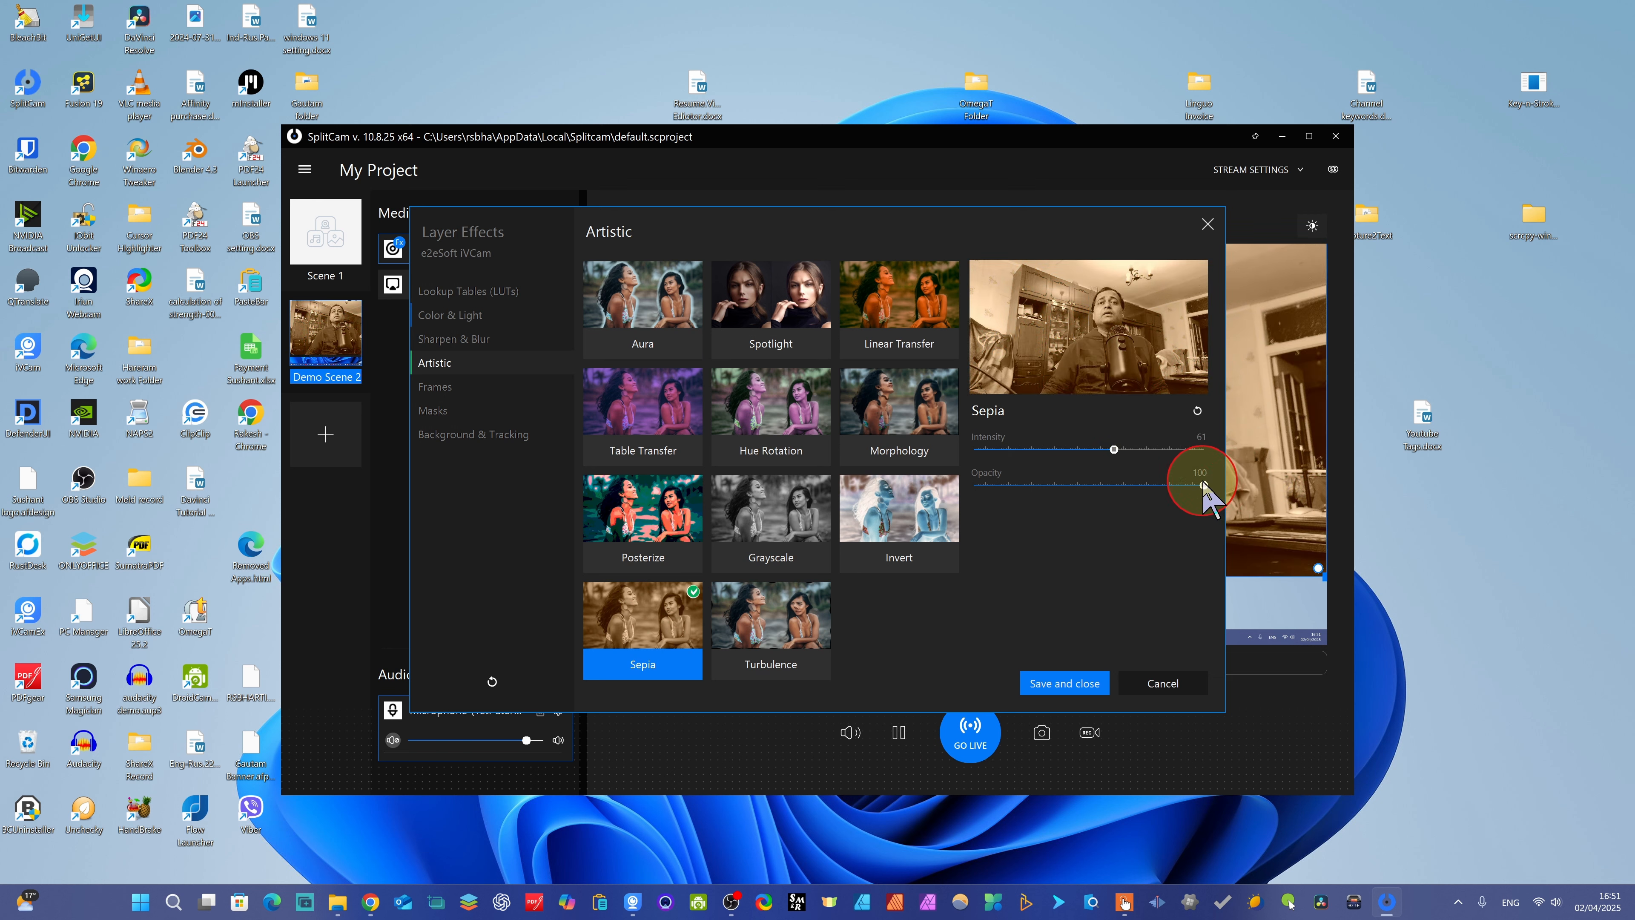
drag(1204, 483, 1113, 465)
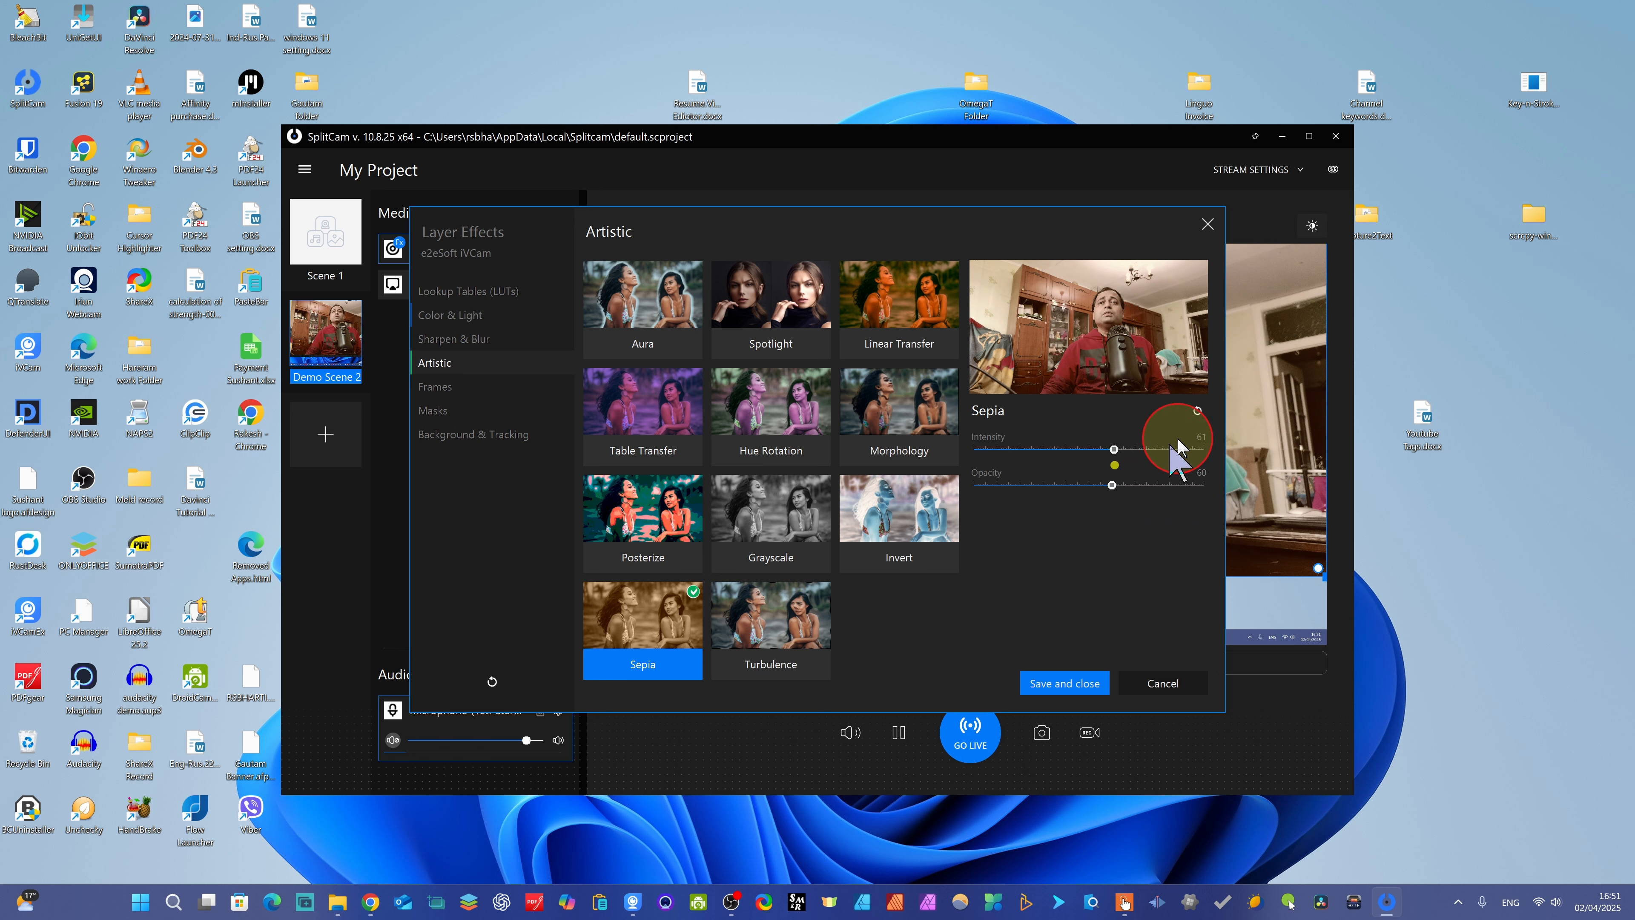
click(1198, 411)
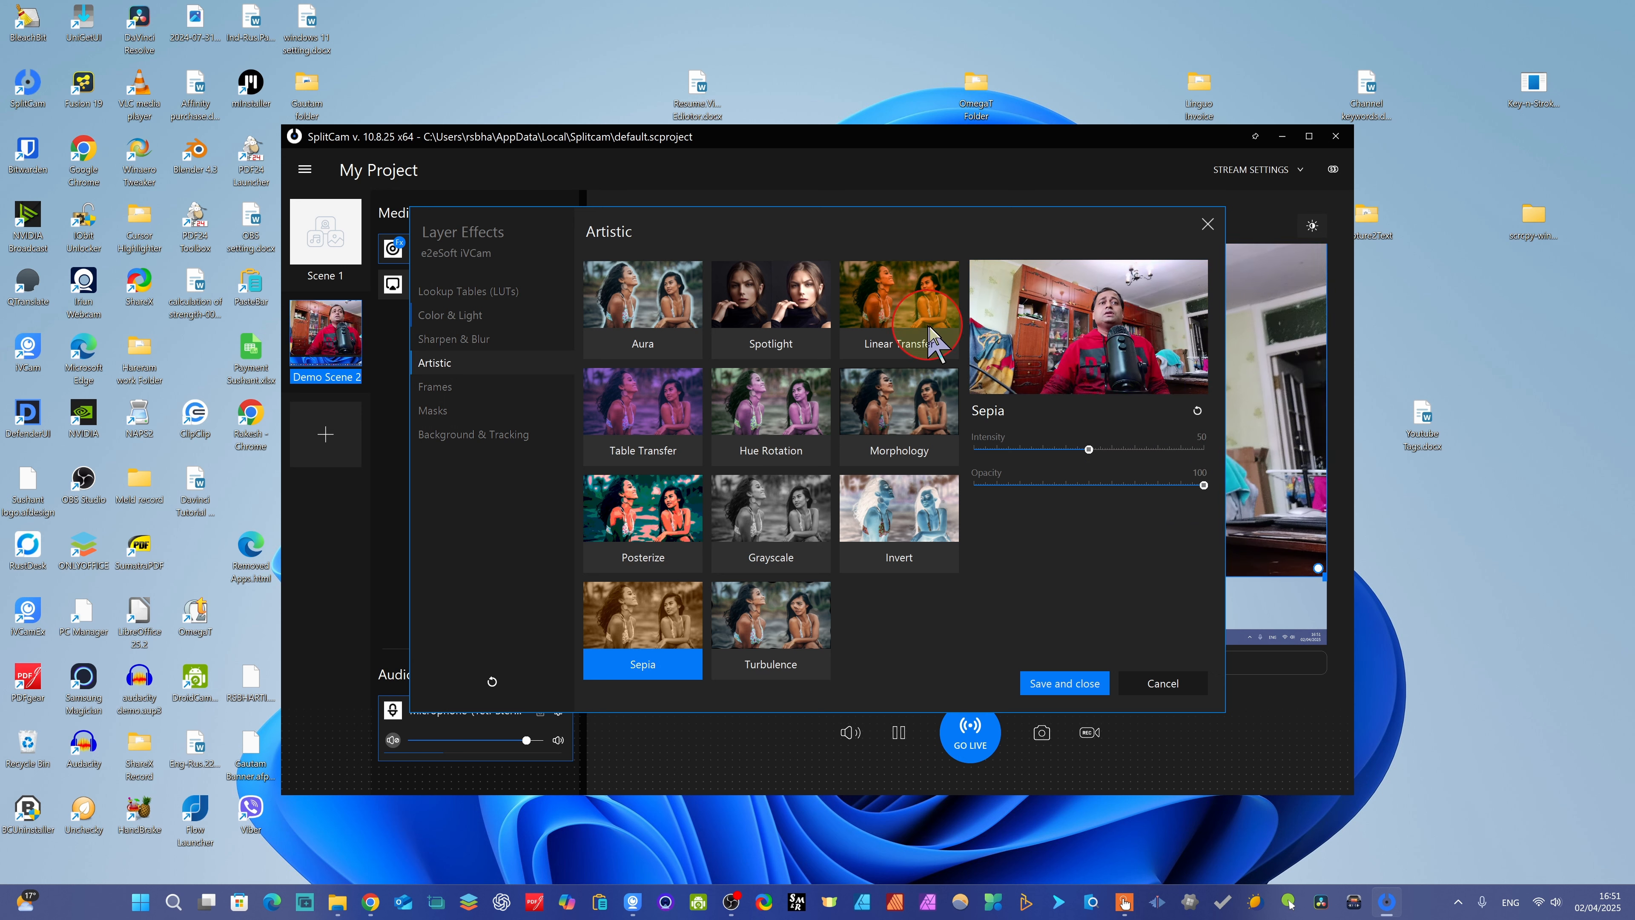
- Set Linear Transfer intercept/slope to 117/112 for red, 112/104 for green and 114/104 for blue, and reset the effect
click(874, 302)
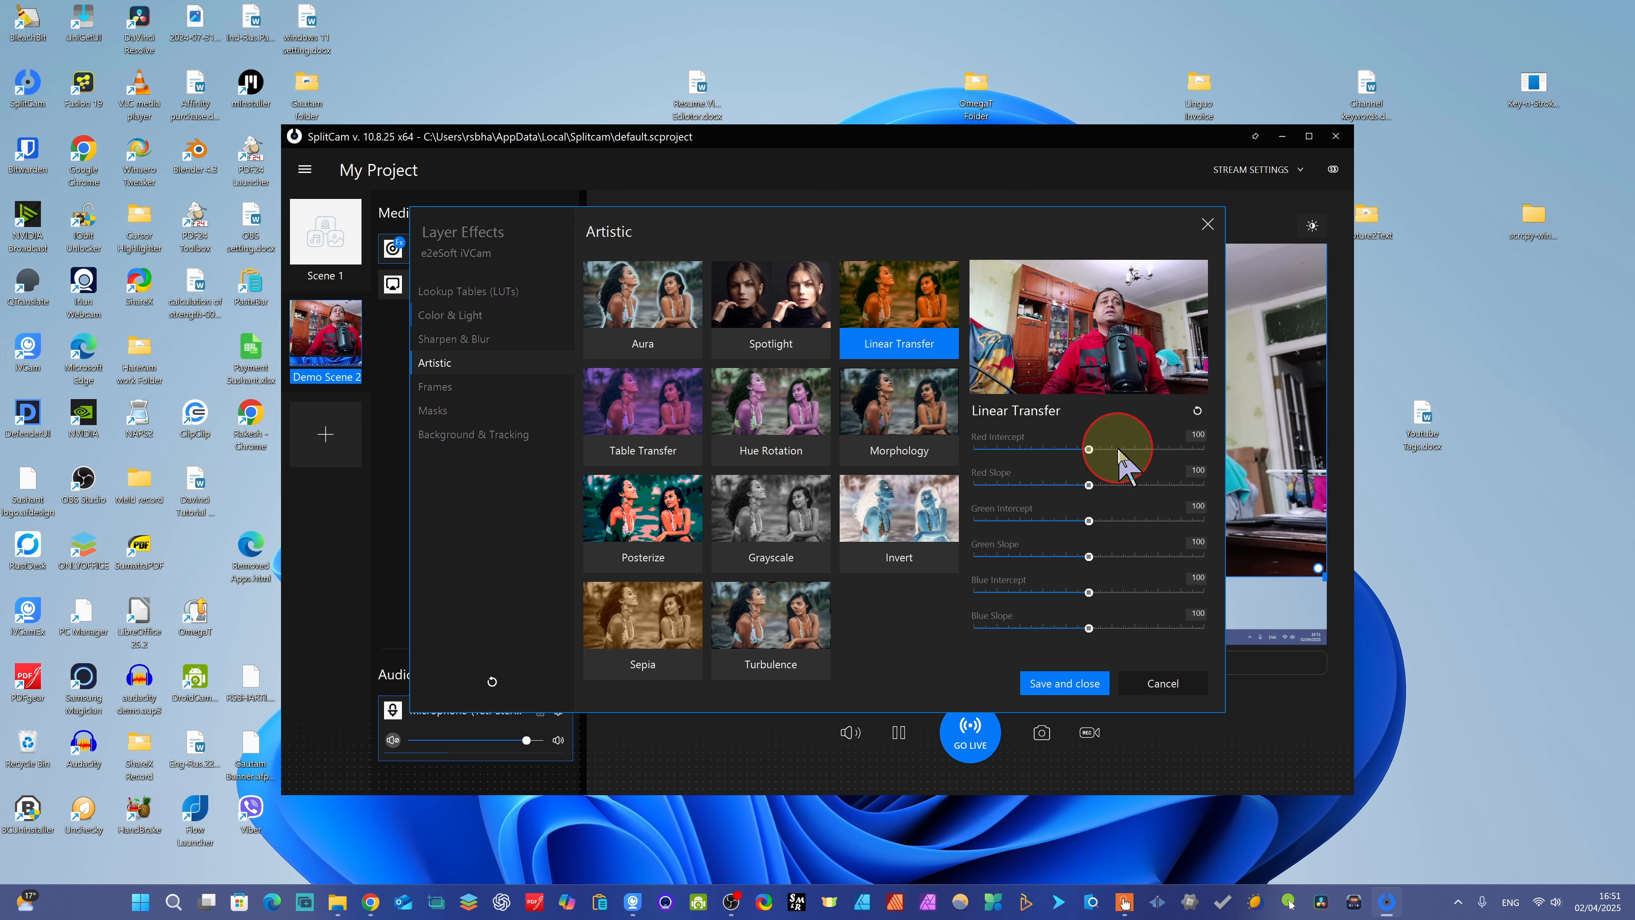
drag(1087, 449, 1094, 484)
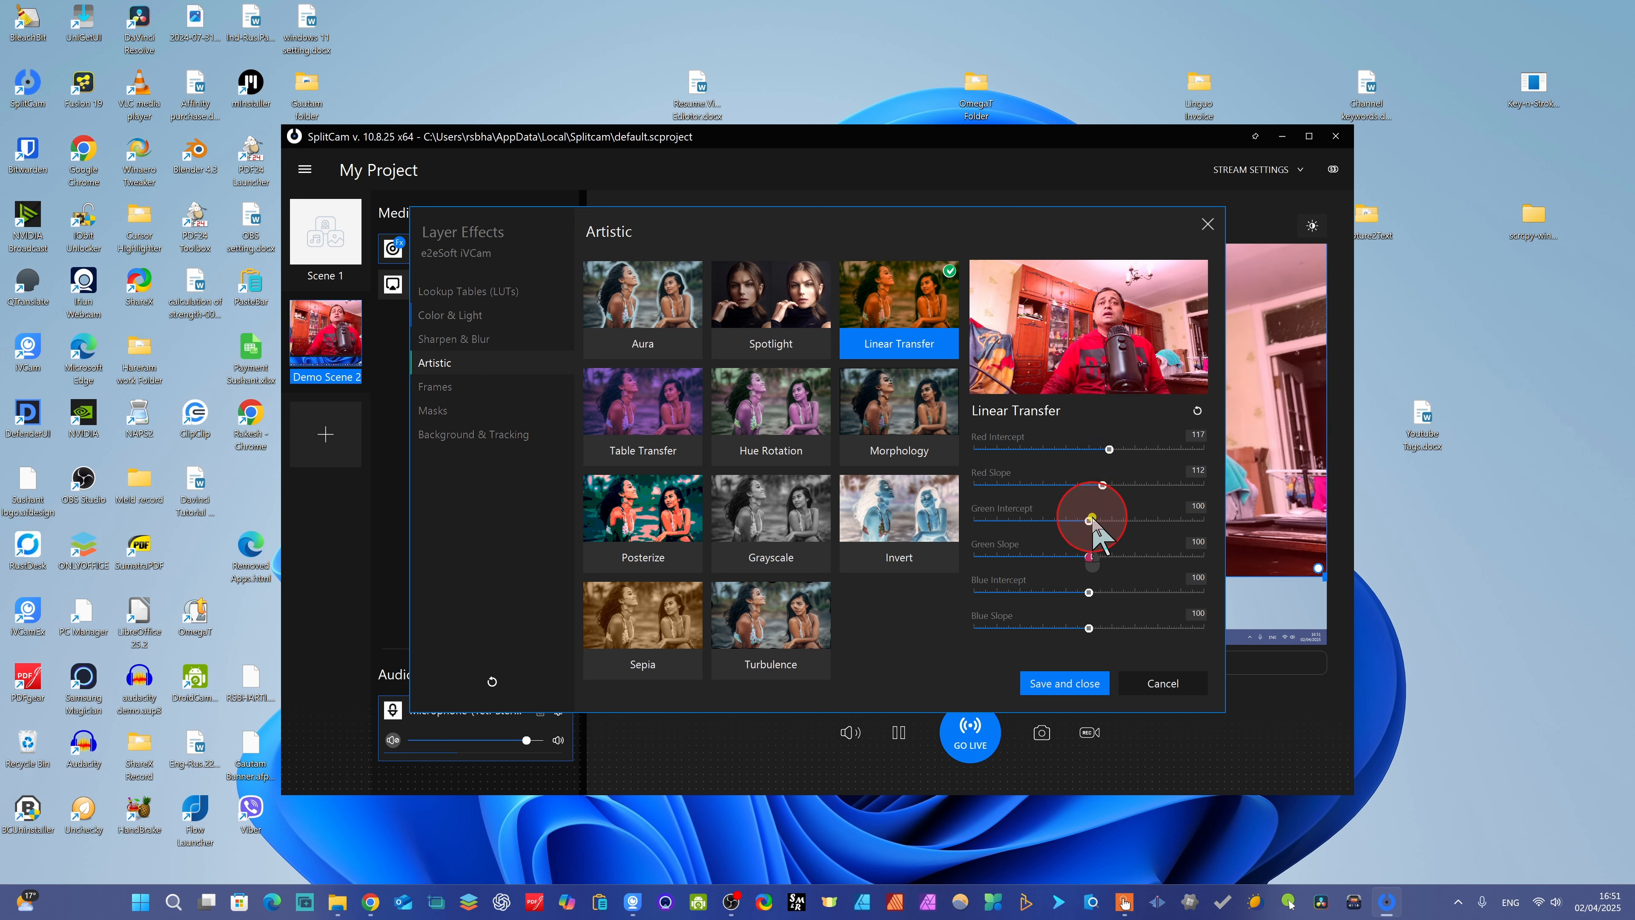
drag(1088, 520, 1105, 593)
drag(1088, 629, 1093, 628)
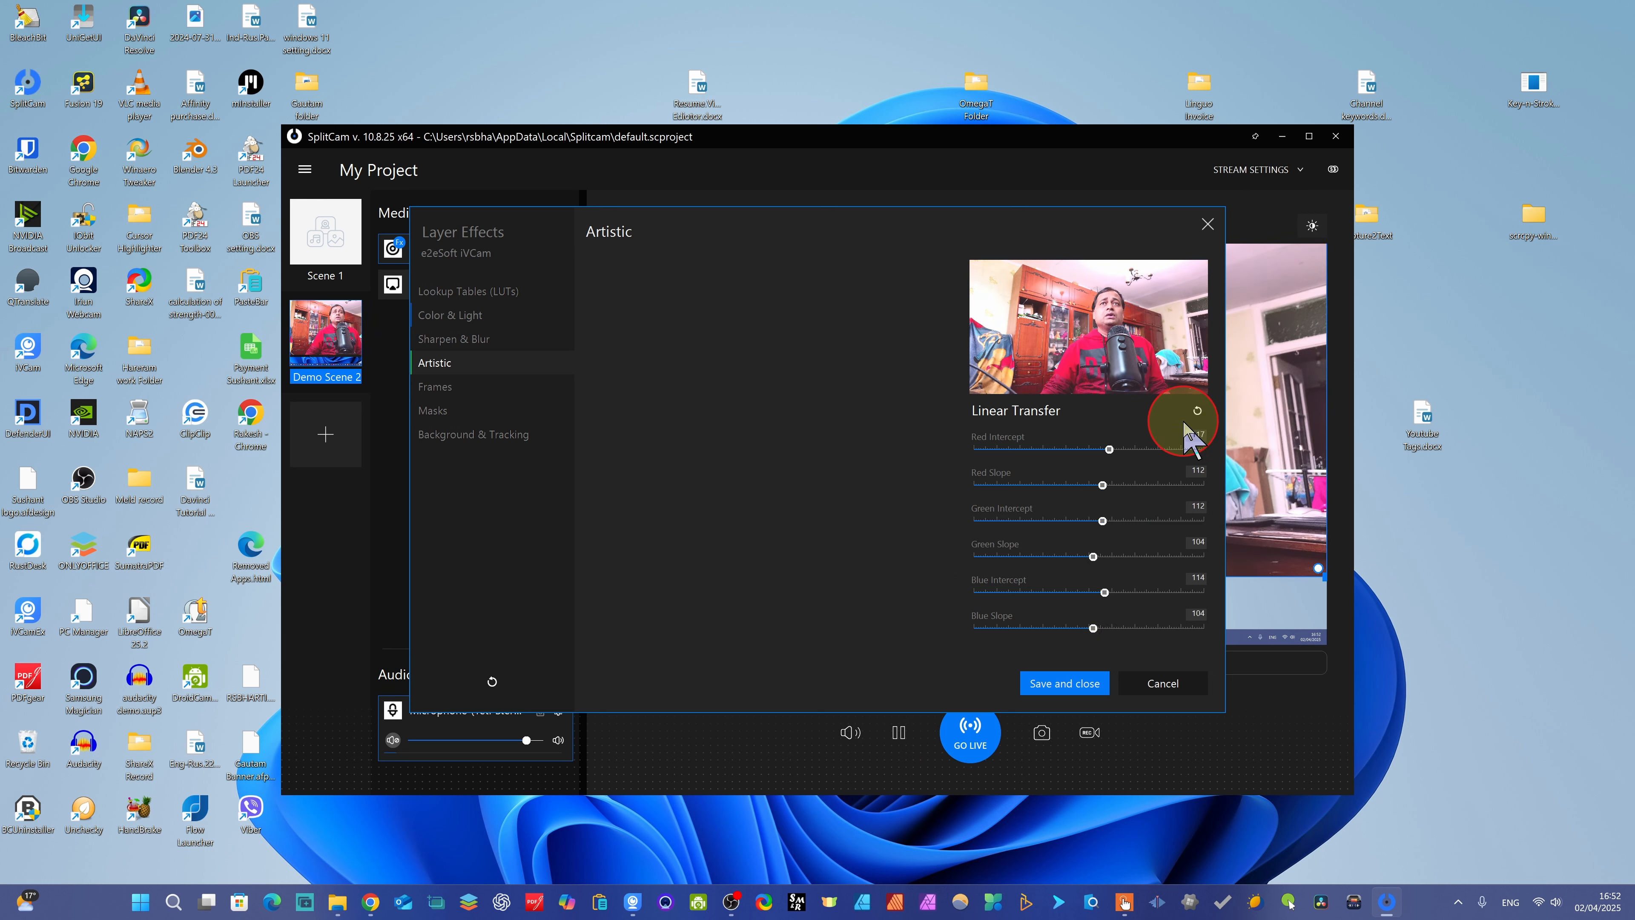
click(1196, 412)
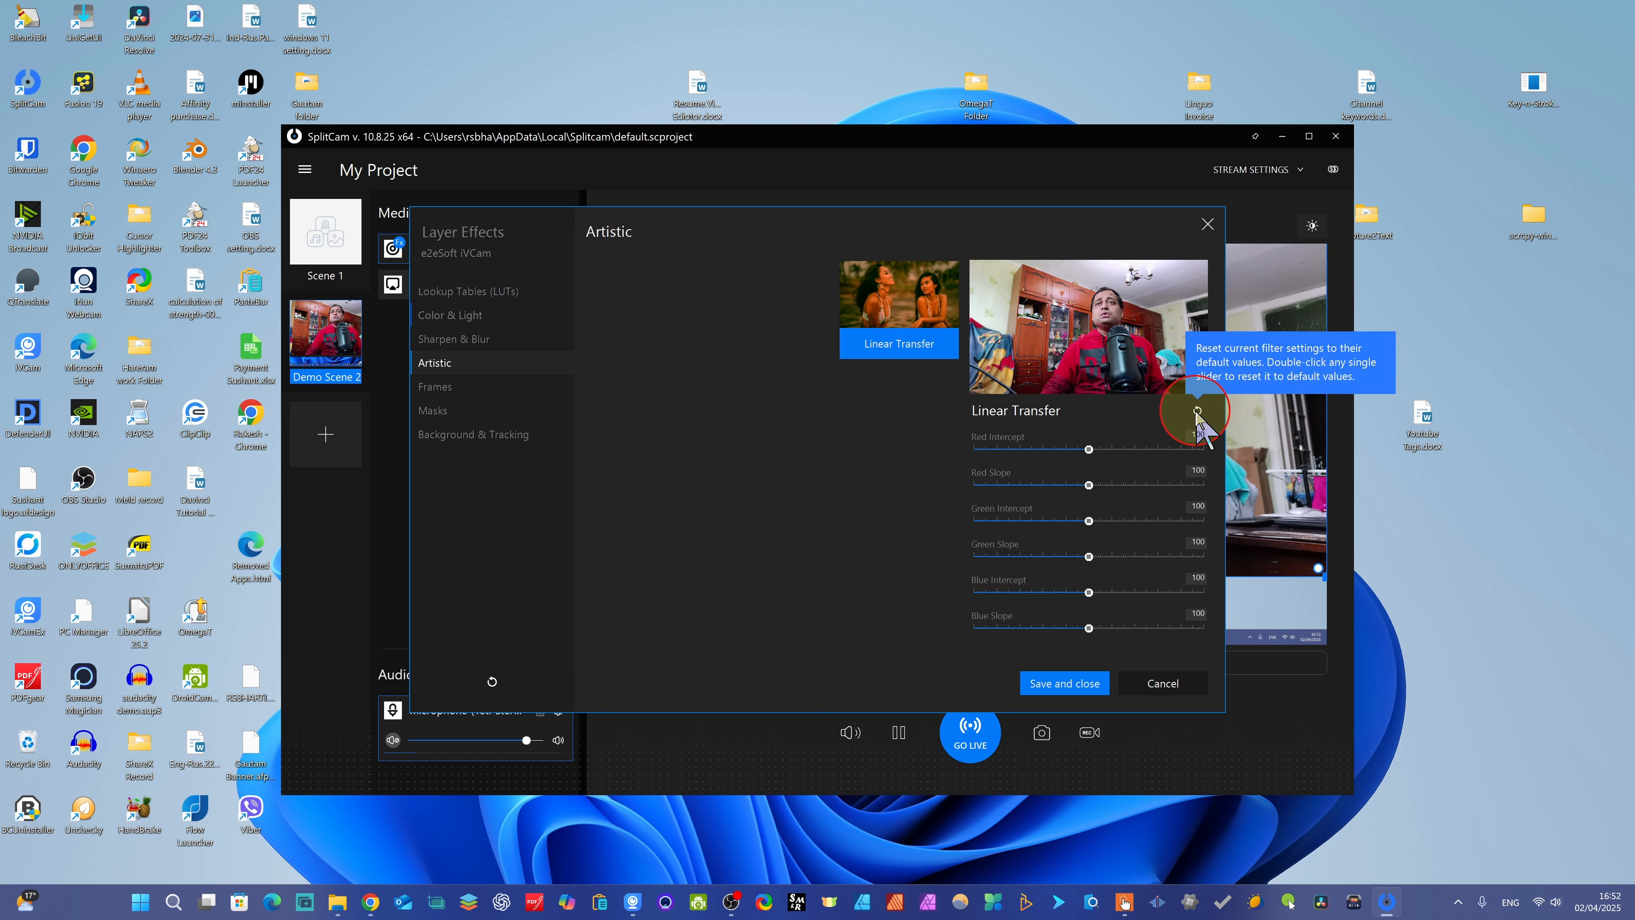
- Turn the Deco Flowers frame on for the camera layer and off again
click(460, 339)
click(429, 388)
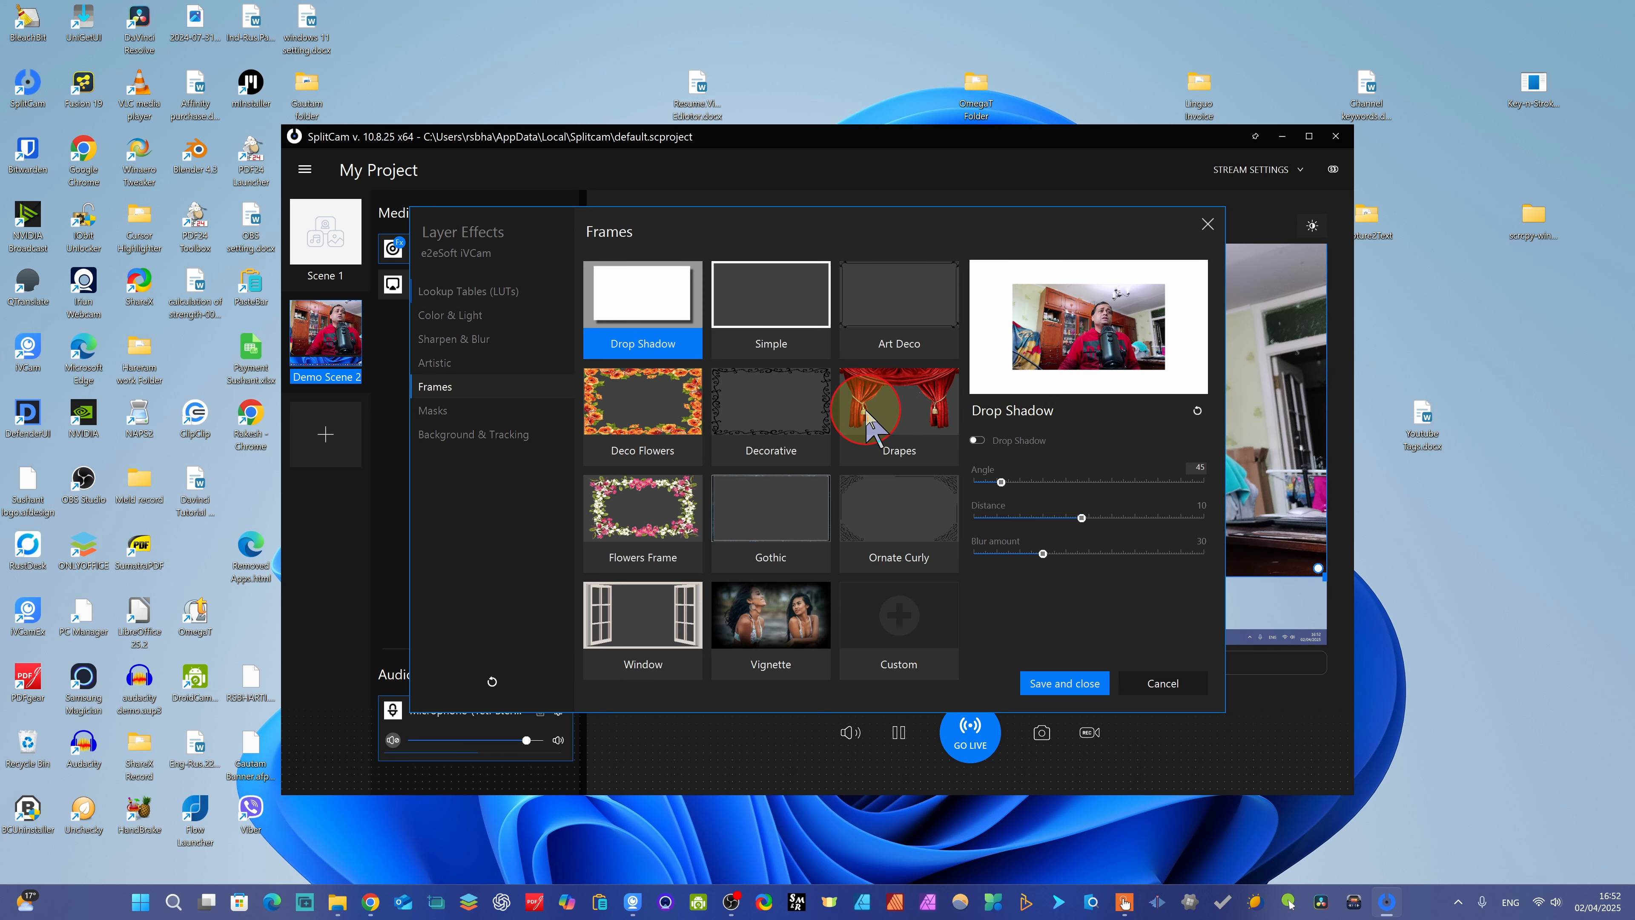
click(652, 410)
click(977, 439)
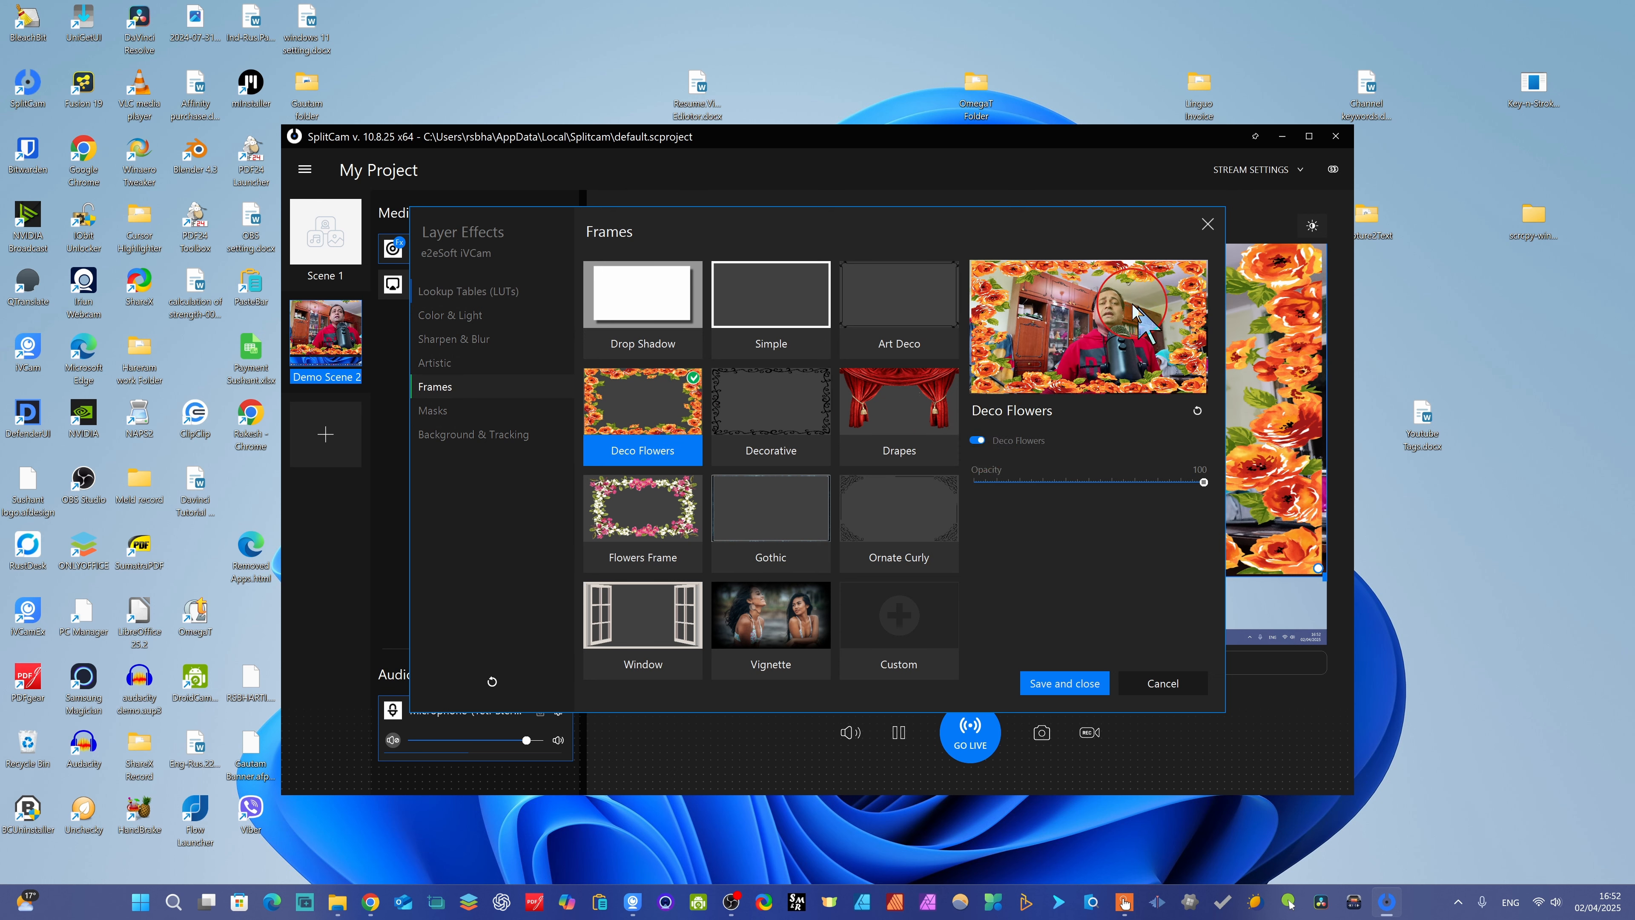
click(977, 441)
- Enable the Flowers Frame effect on the camera layer
click(634, 509)
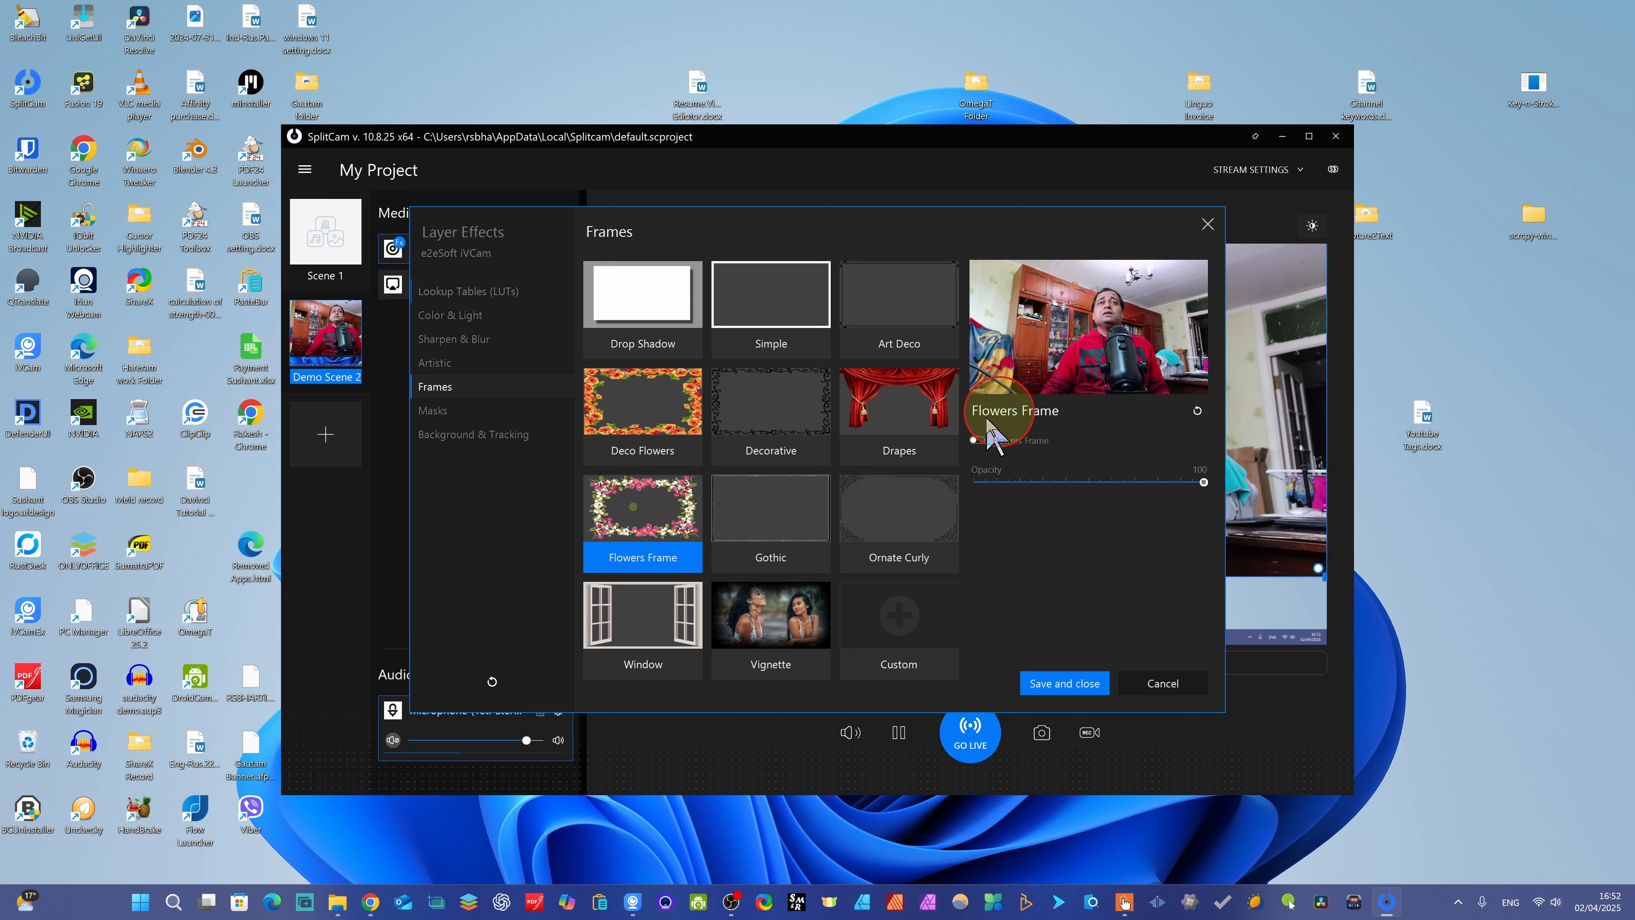
click(978, 440)
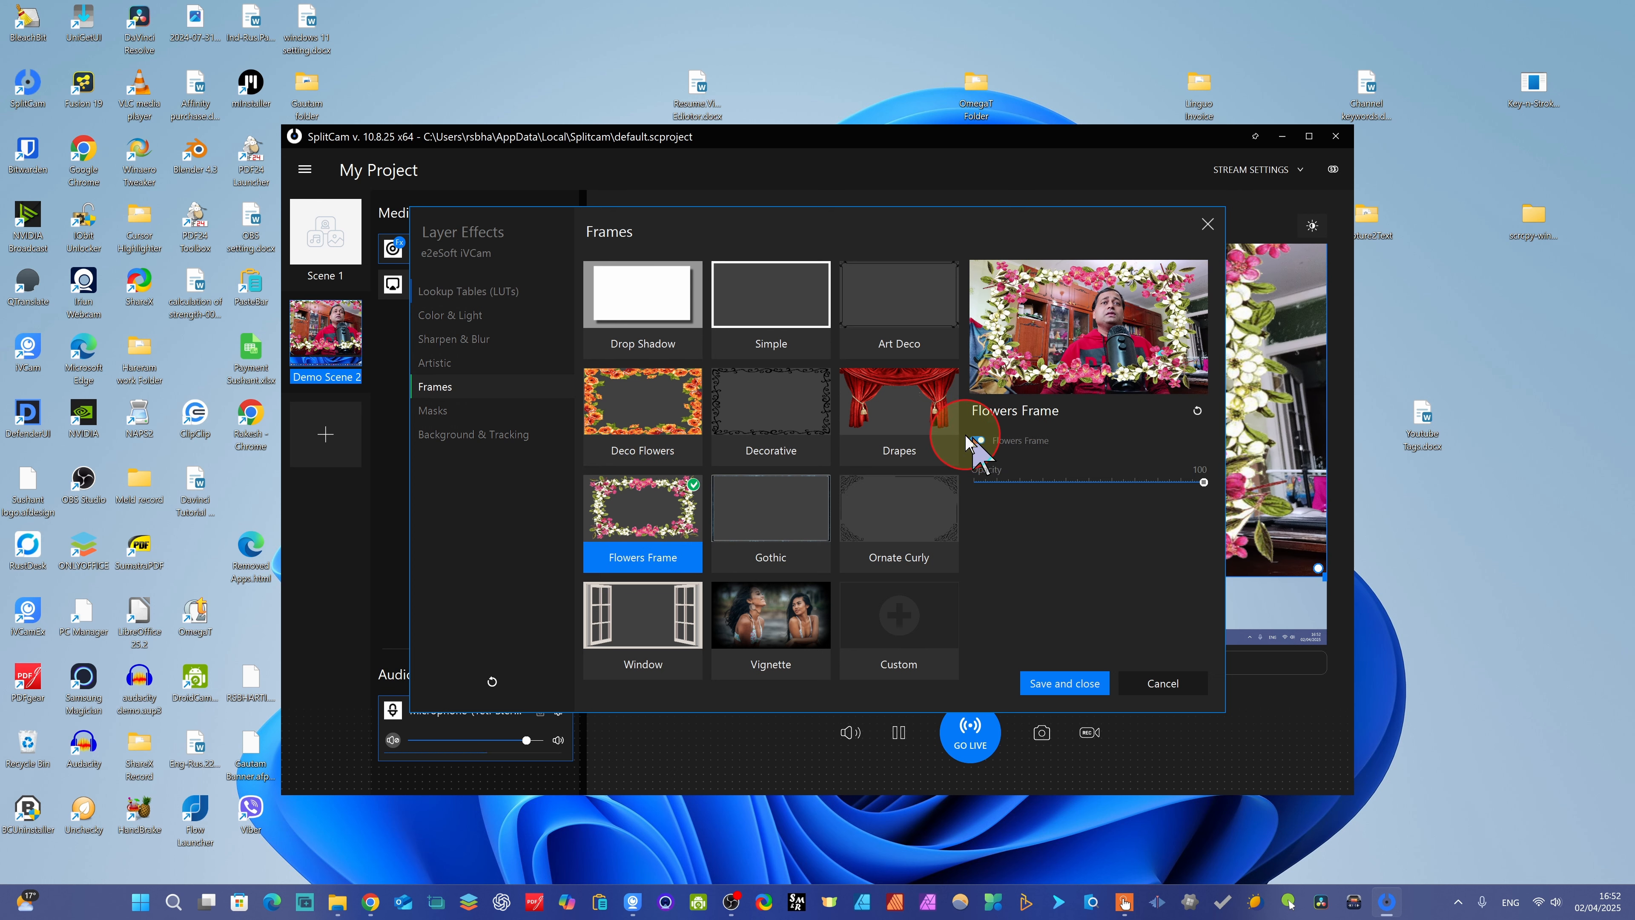
- Turn the Drapes frame on for the camera layer and off again
click(892, 416)
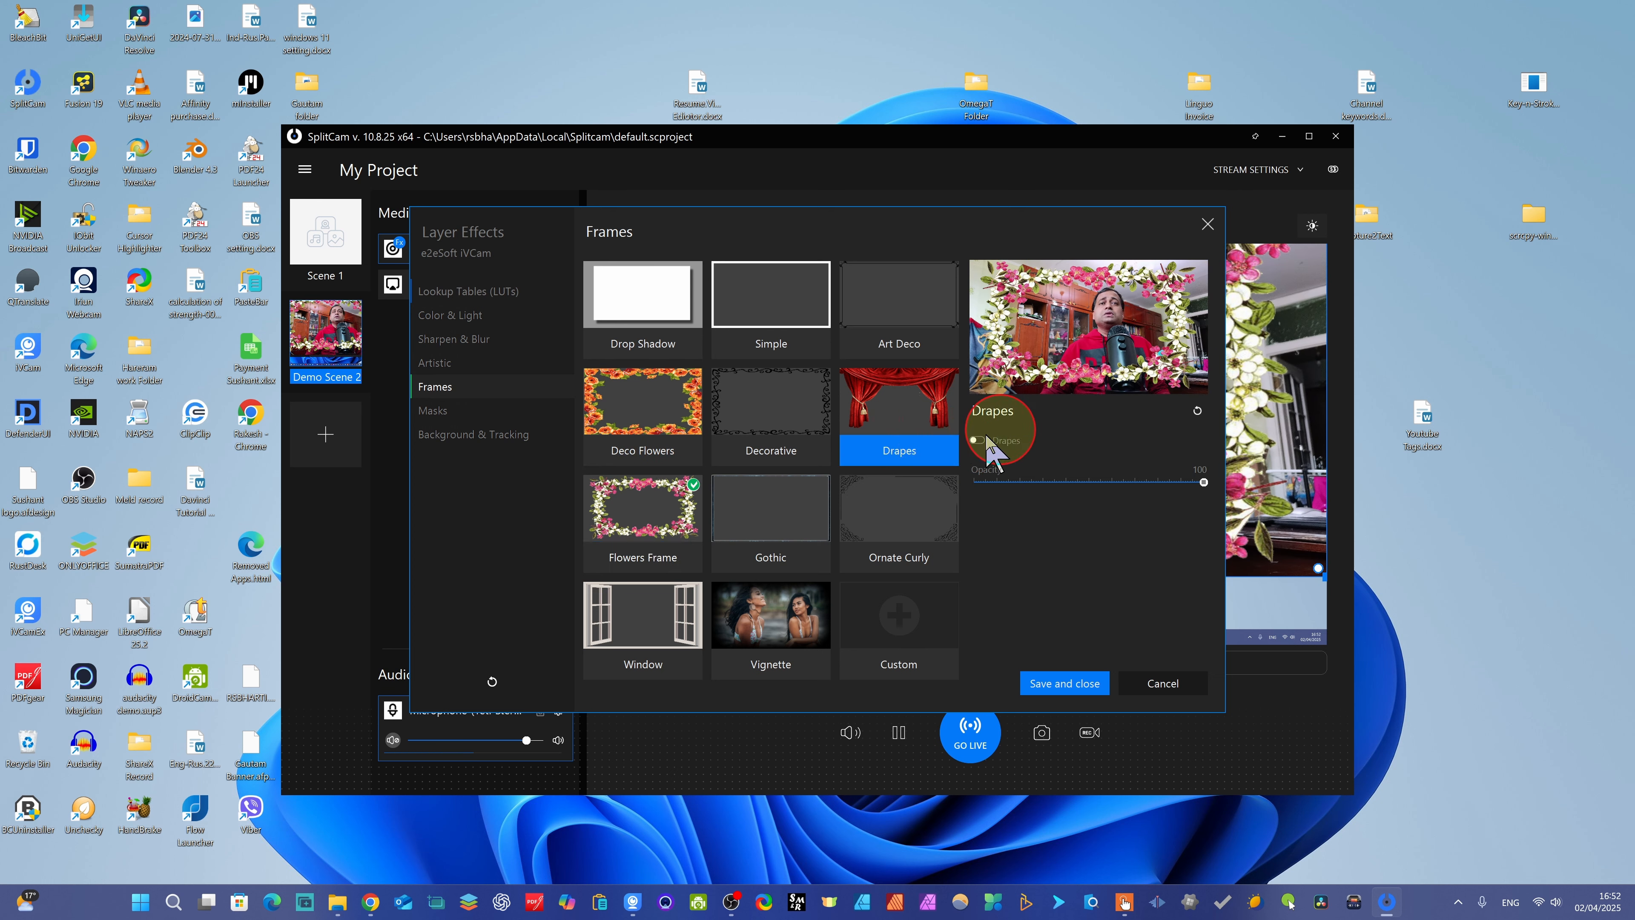
click(977, 440)
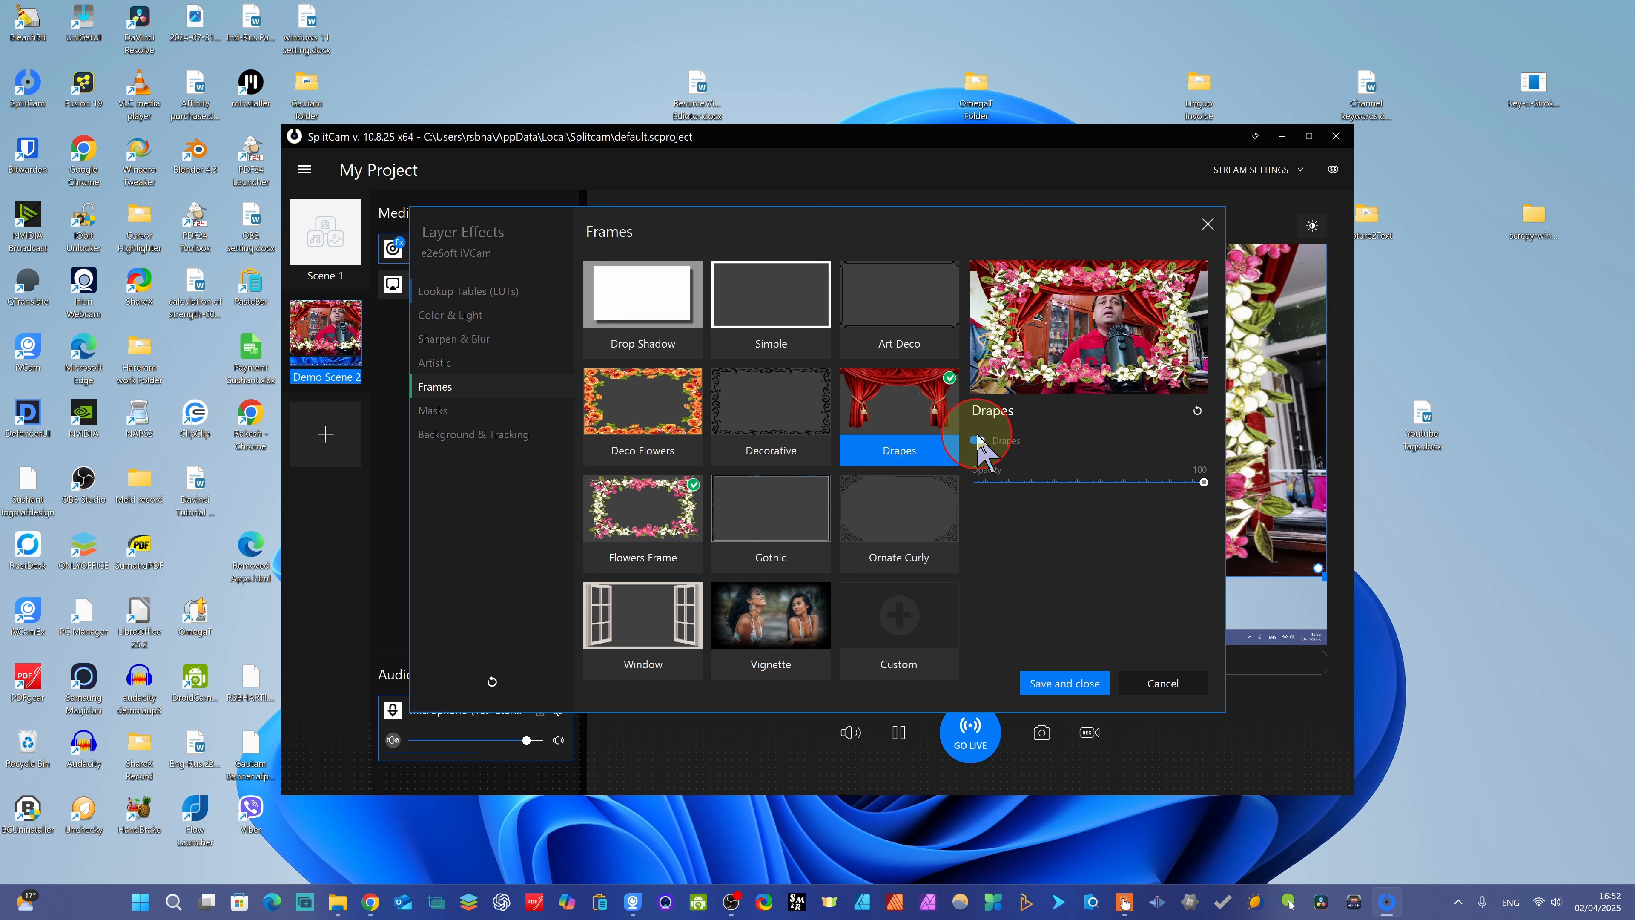
click(977, 440)
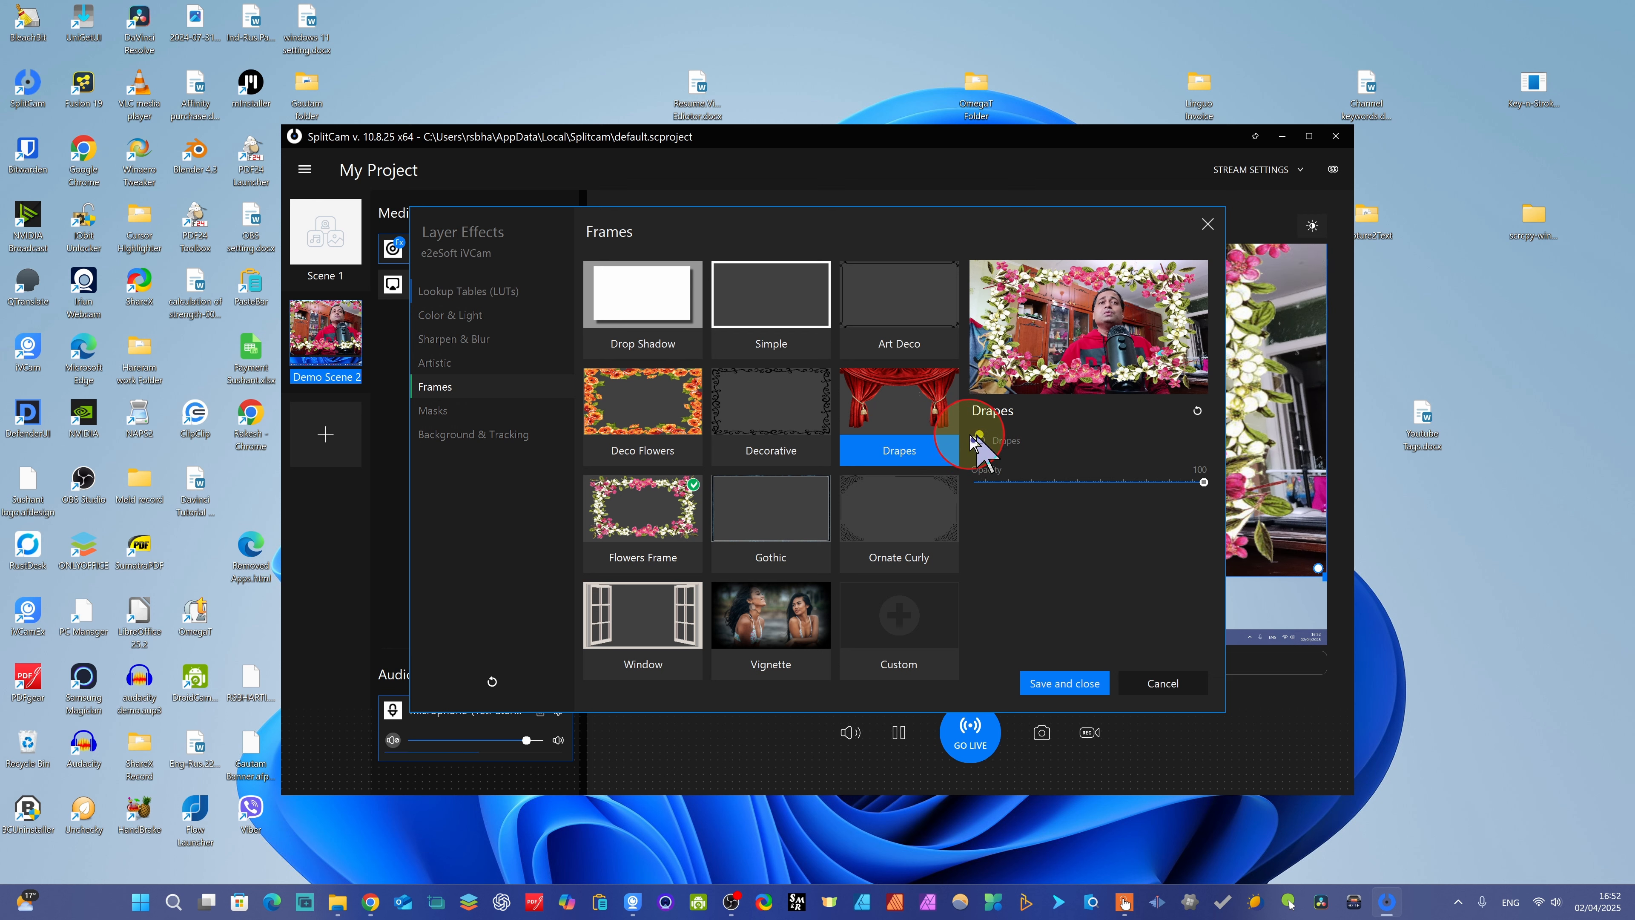
- Enable the Window frame on the camera layer and turn off the Flowers Frame
click(671, 608)
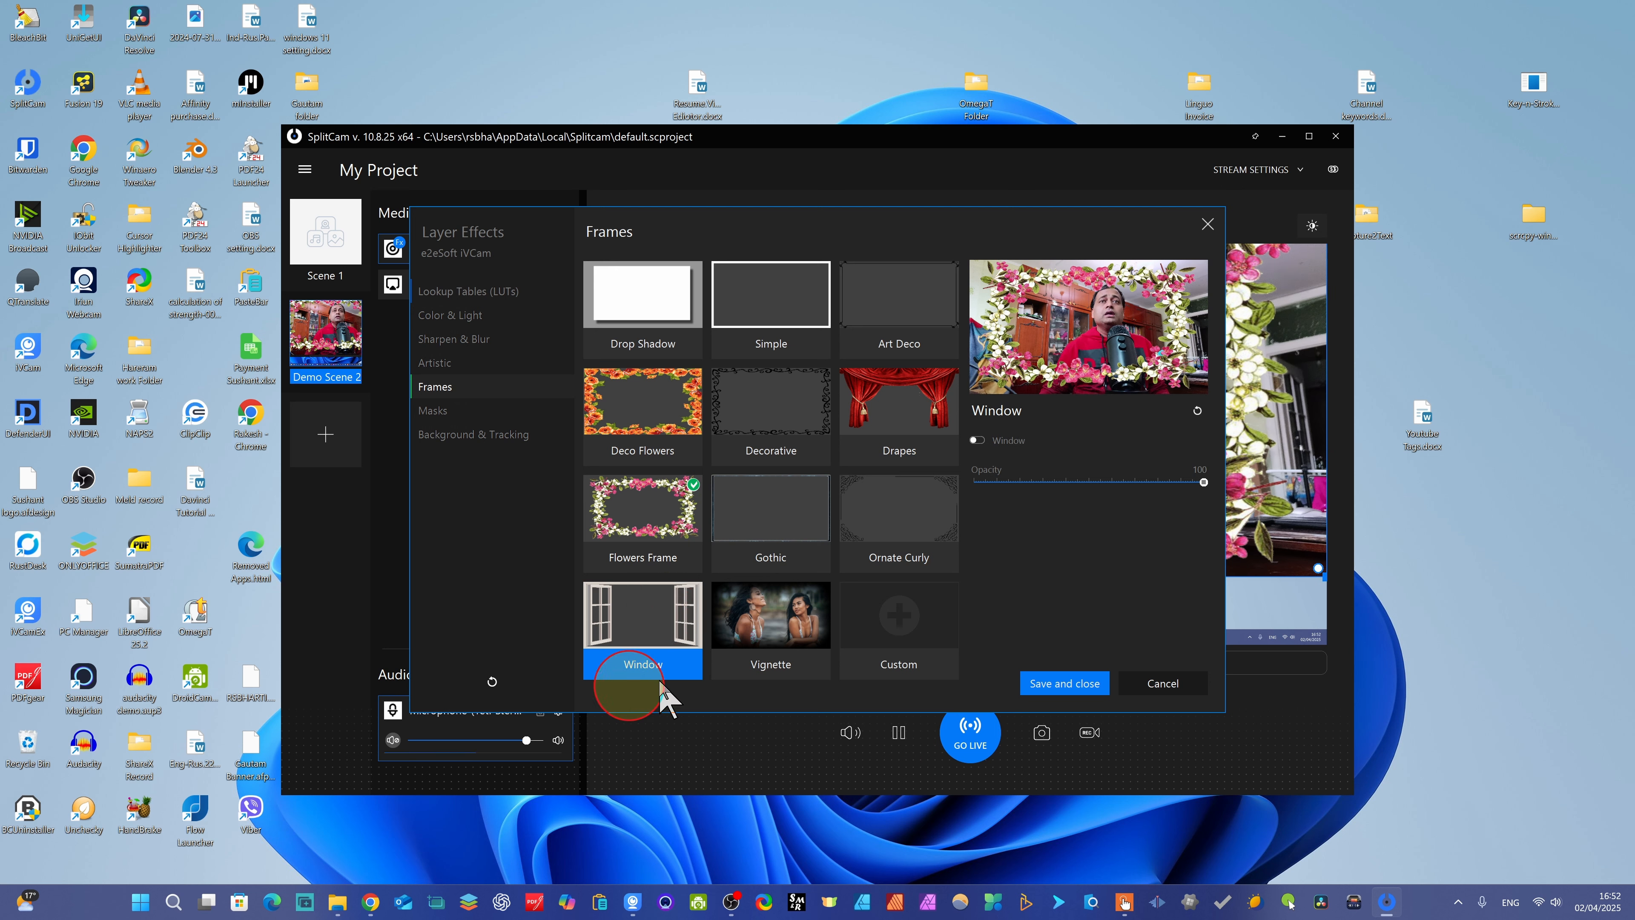
click(992, 451)
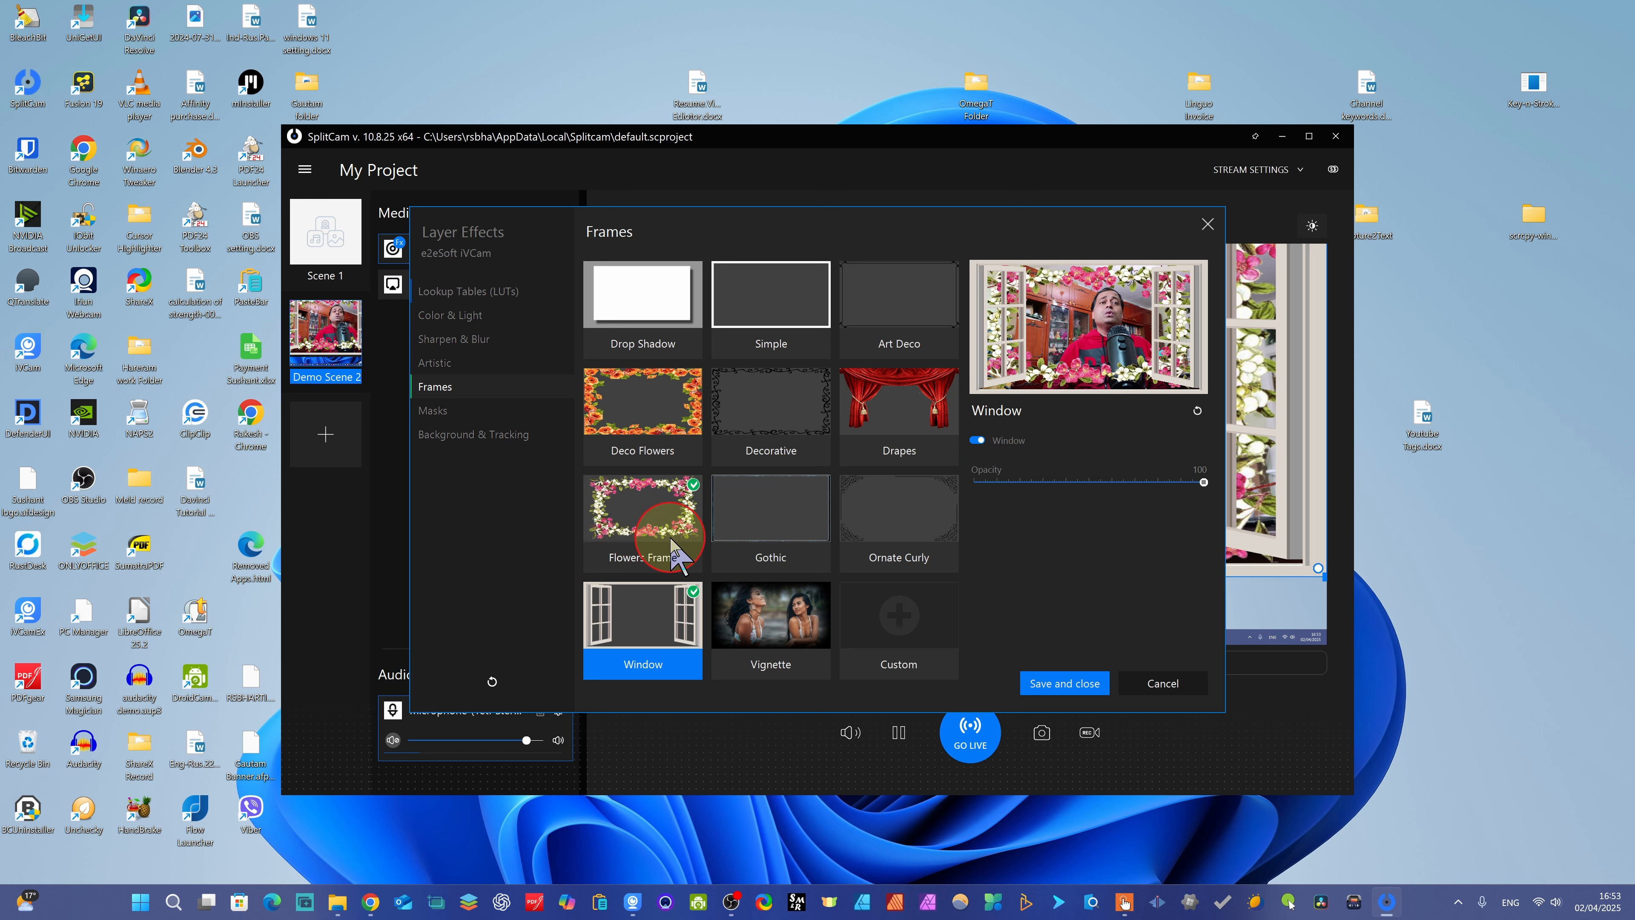
click(694, 495)
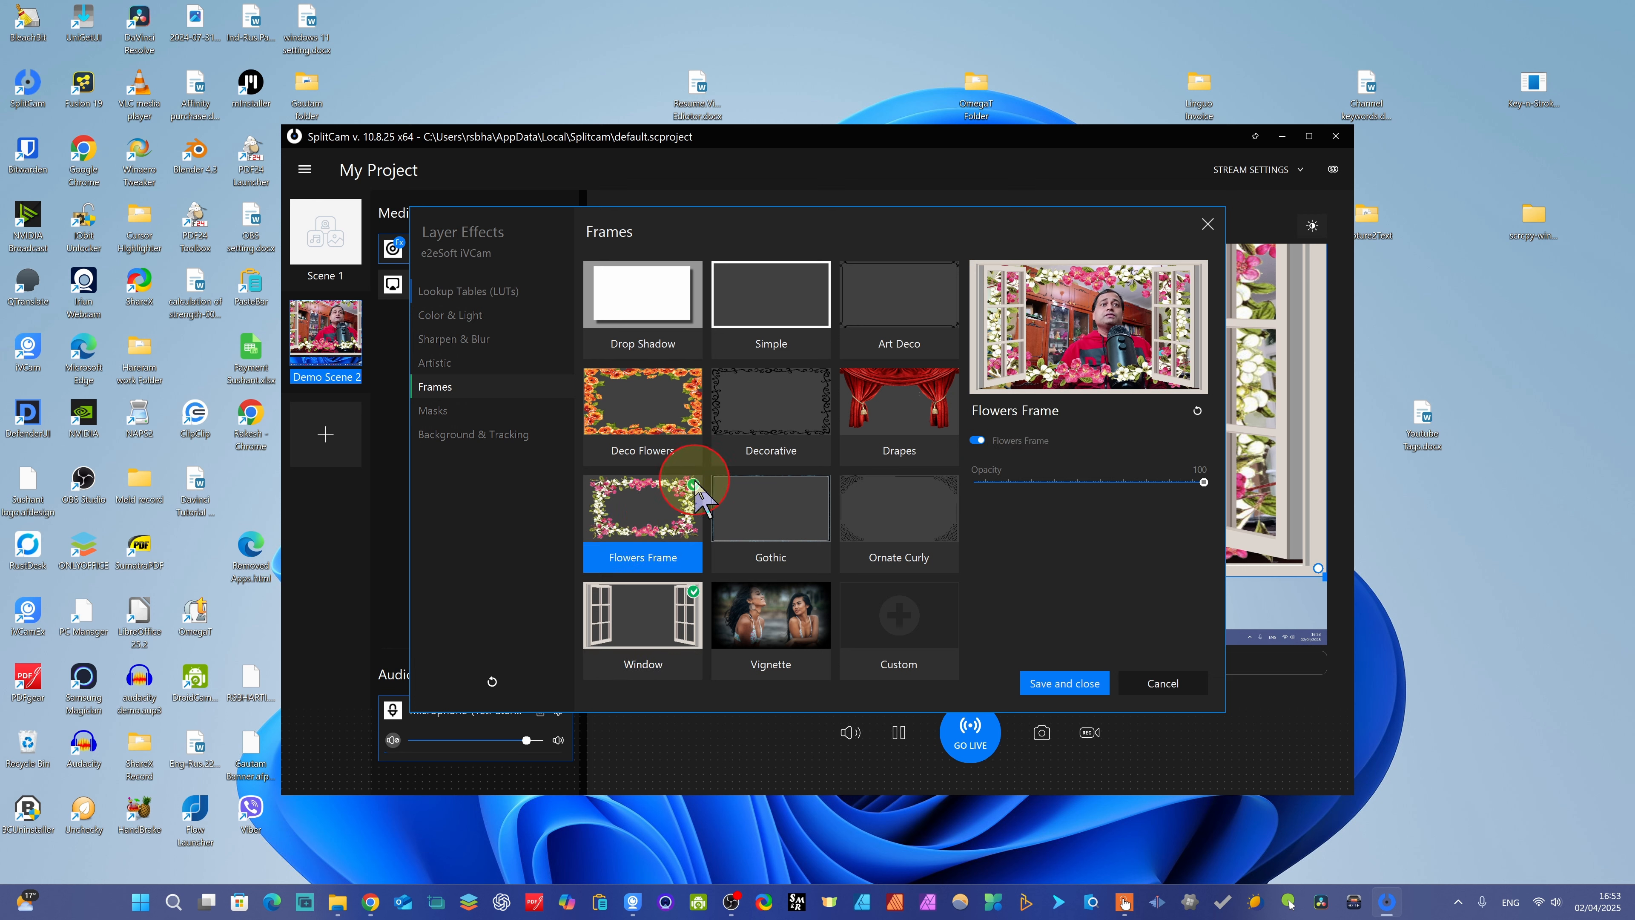
click(977, 441)
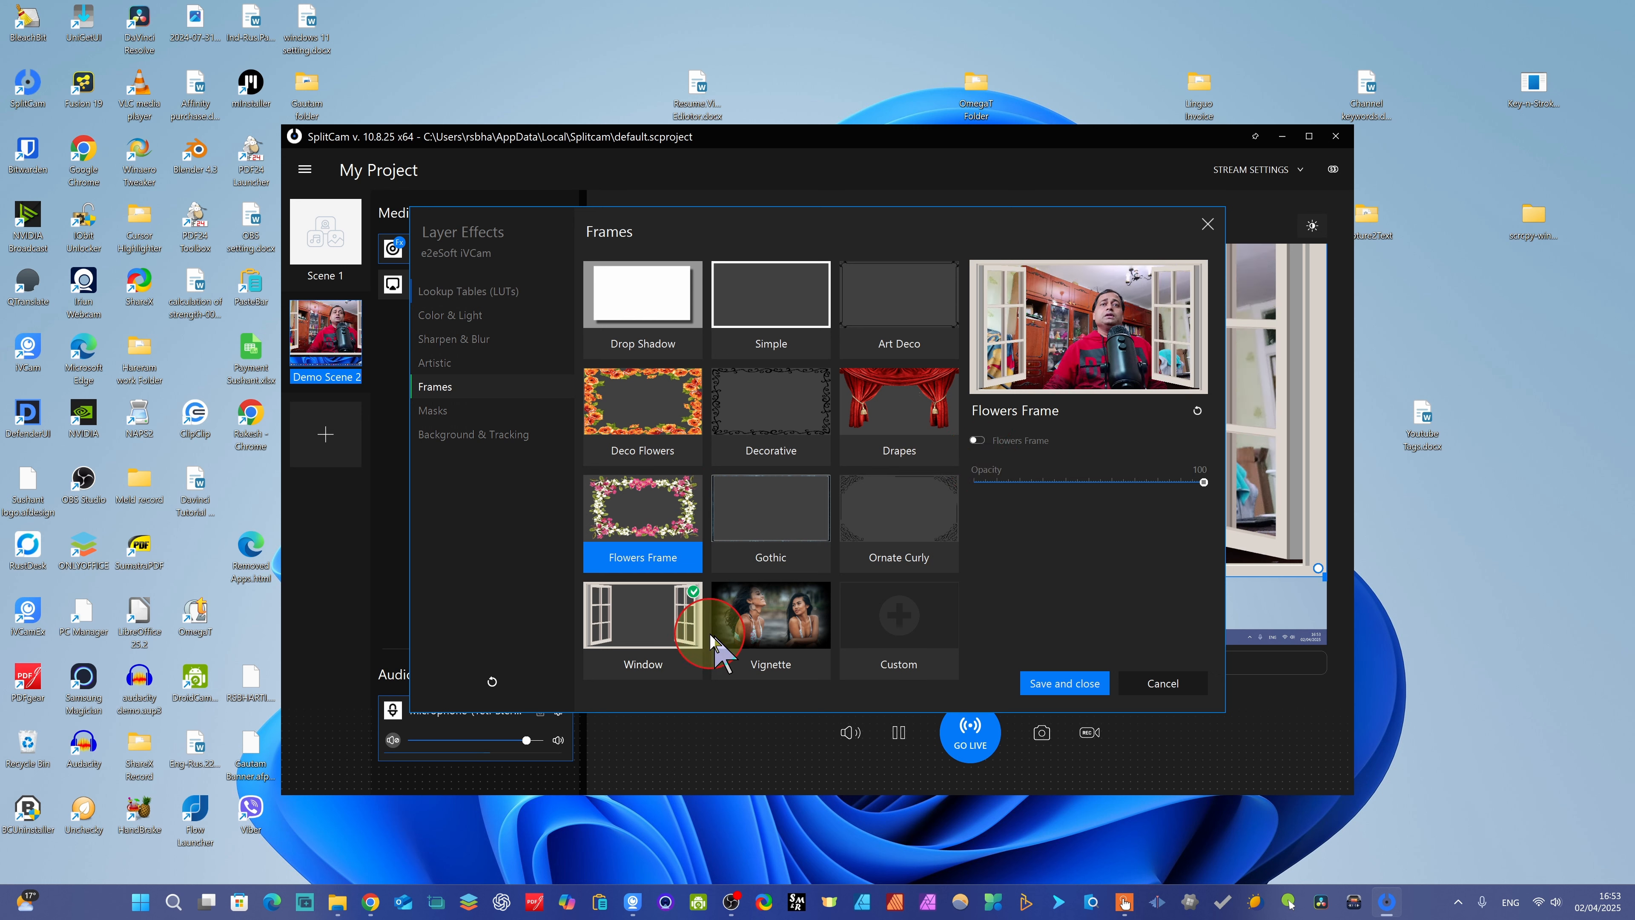
- Apply the Iris color mask to the camera layer with target tone 125 and brightness 64
click(450, 416)
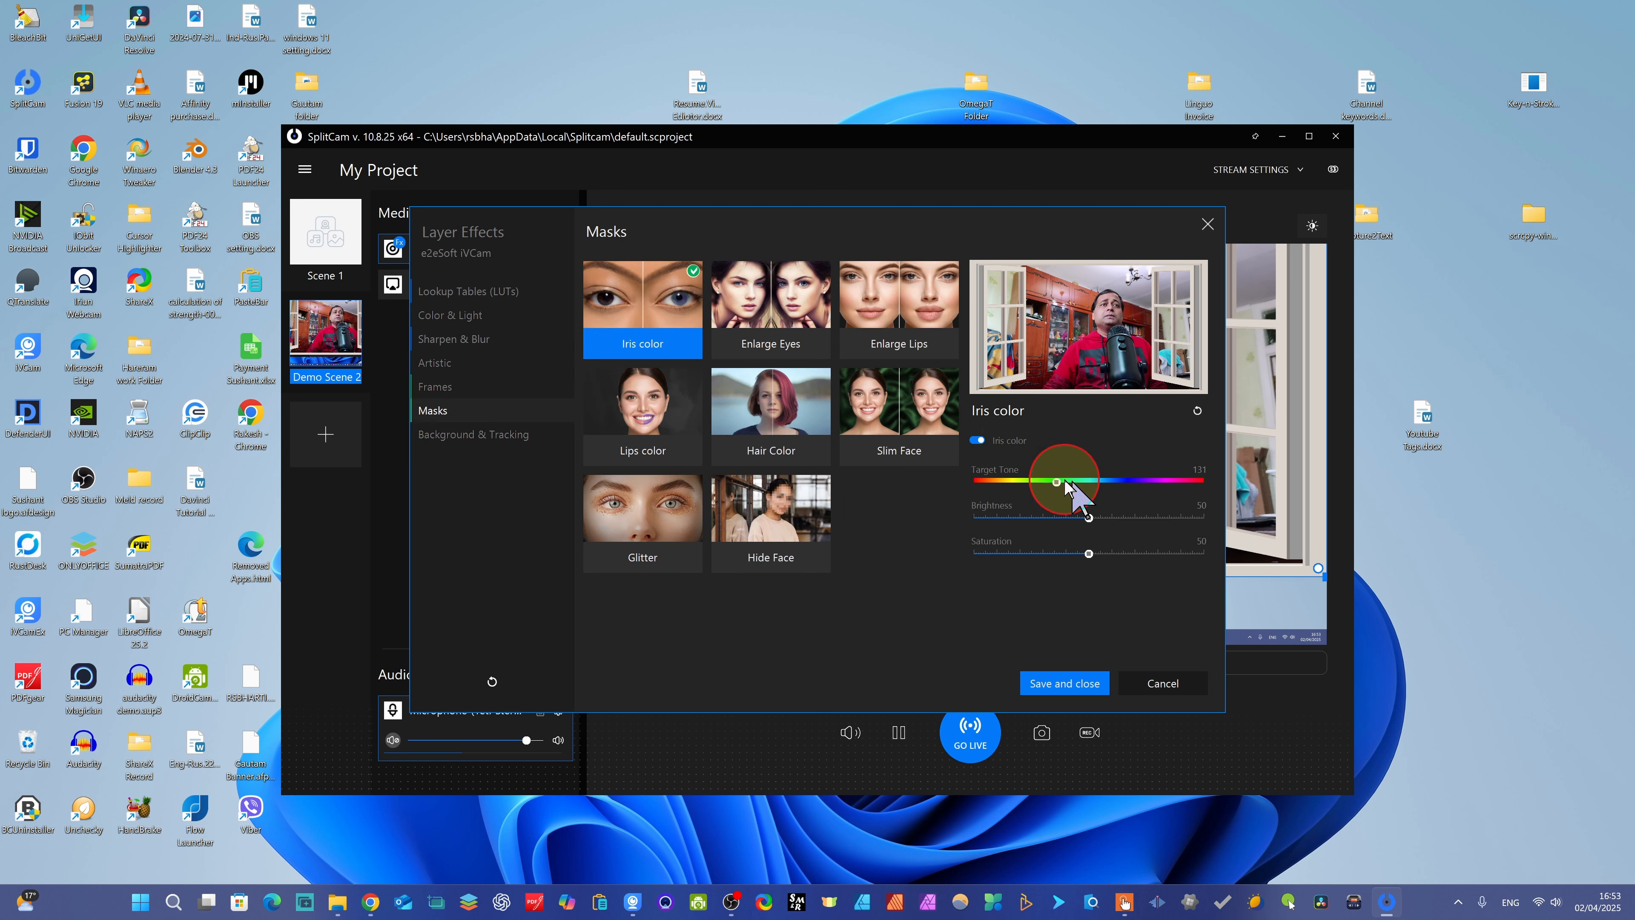
mouse_move(1061, 482)
mouse_down()
mouse_move(1102, 477)
mouse_move(1059, 506)
mouse_up()
drag(1089, 518, 1123, 517)
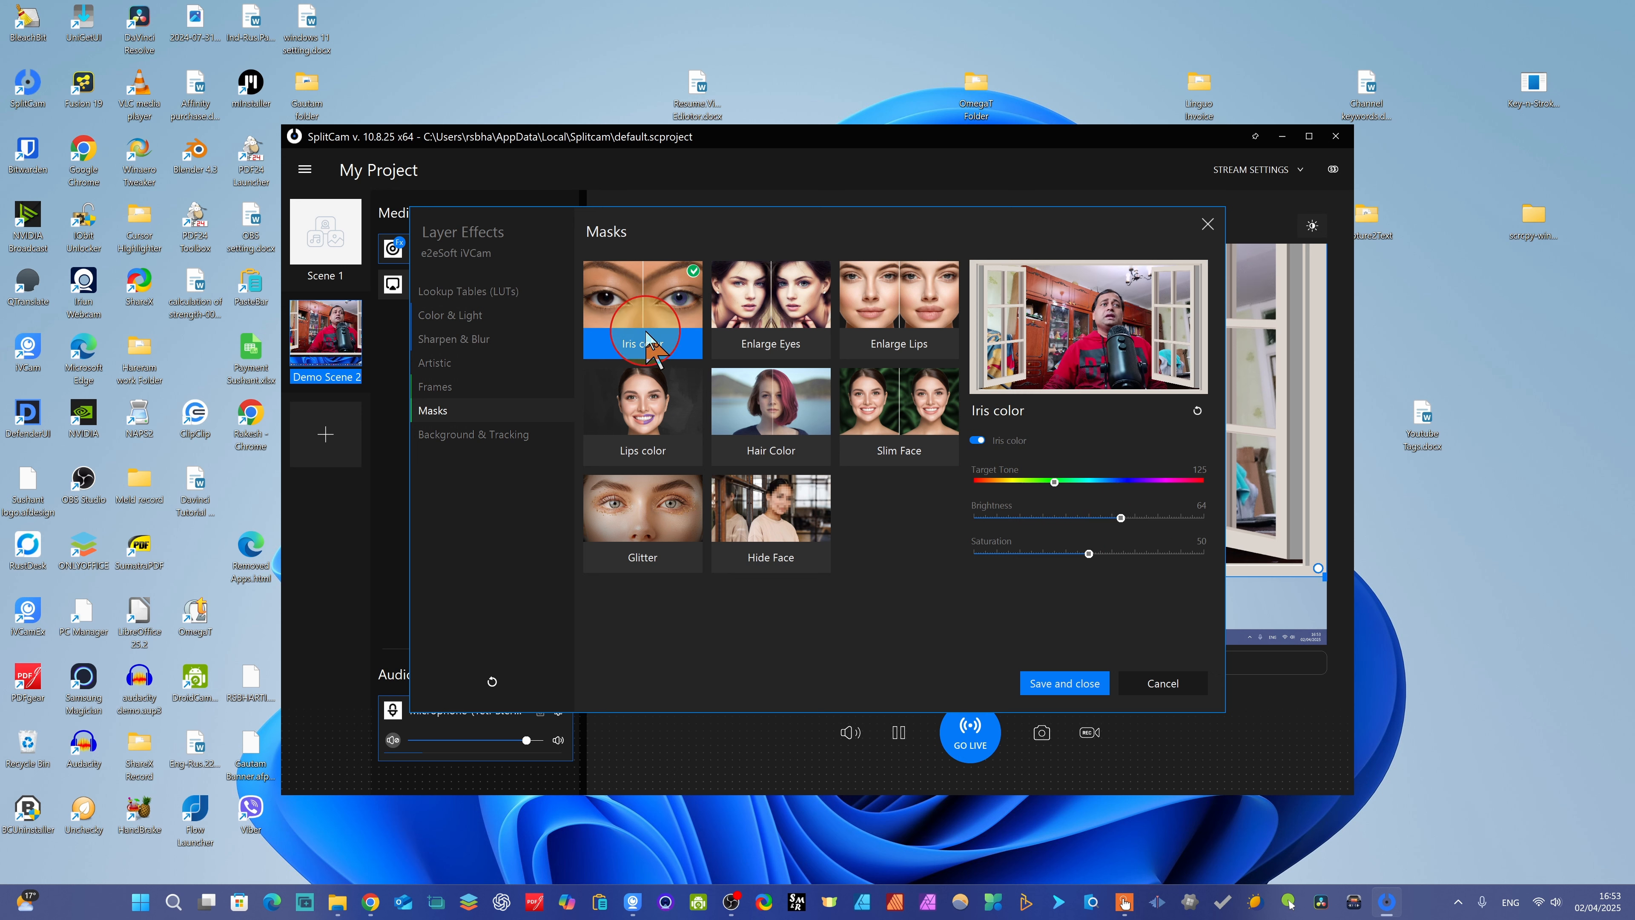
- Enable the Enlarge Eyes mask at size 67 and the Glitter mask at size 47
click(770, 303)
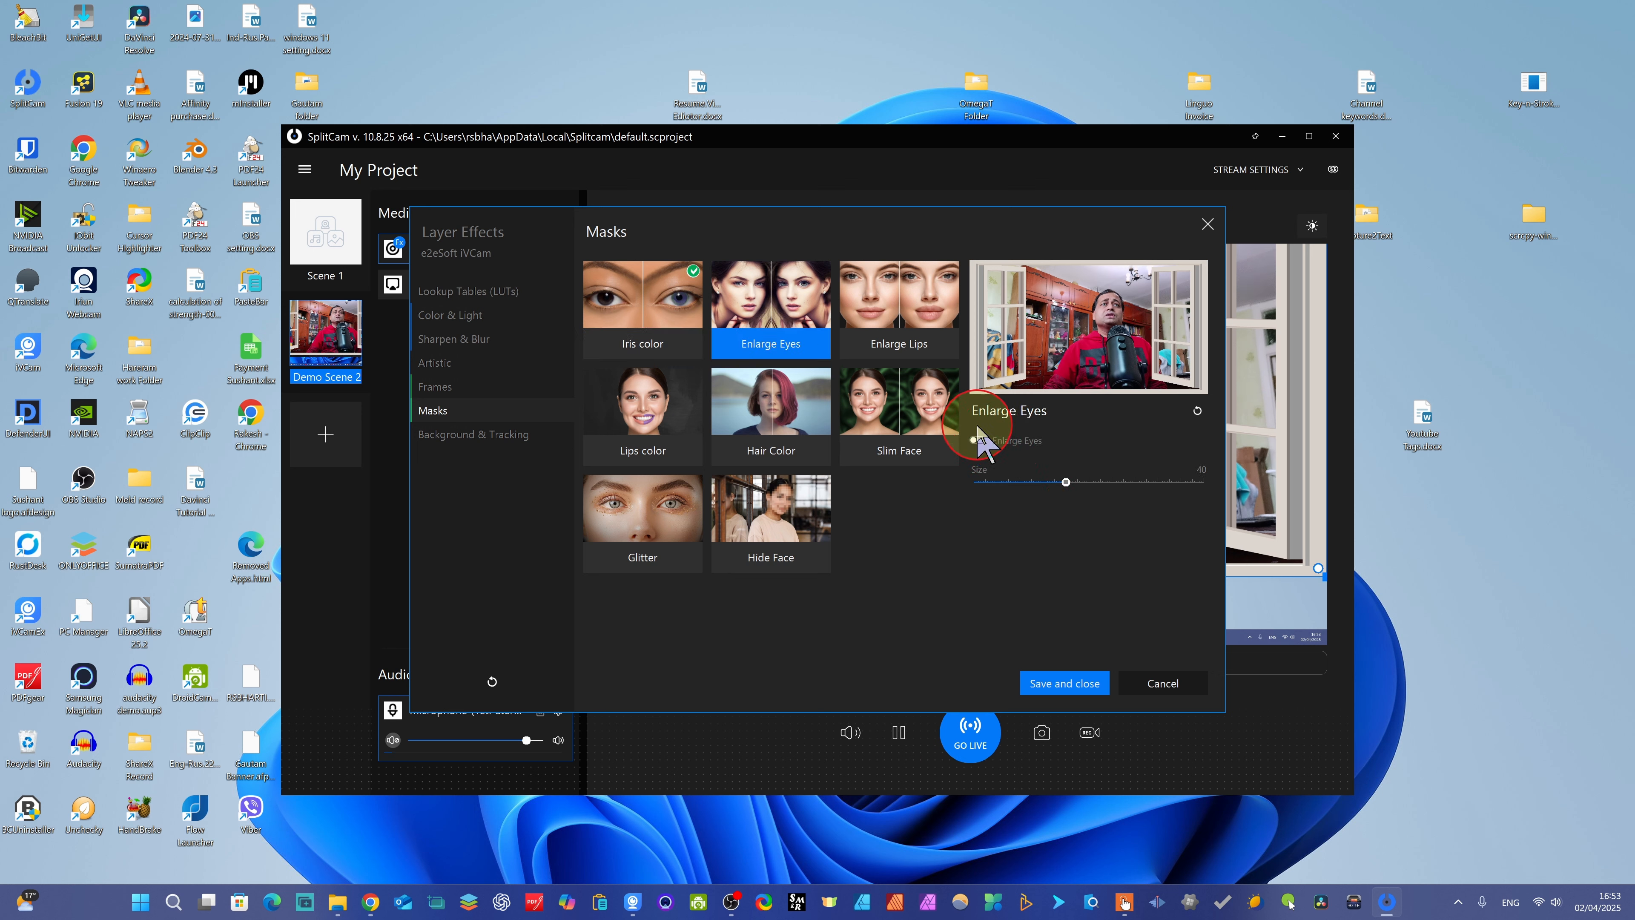
click(978, 441)
drag(1065, 482, 1124, 471)
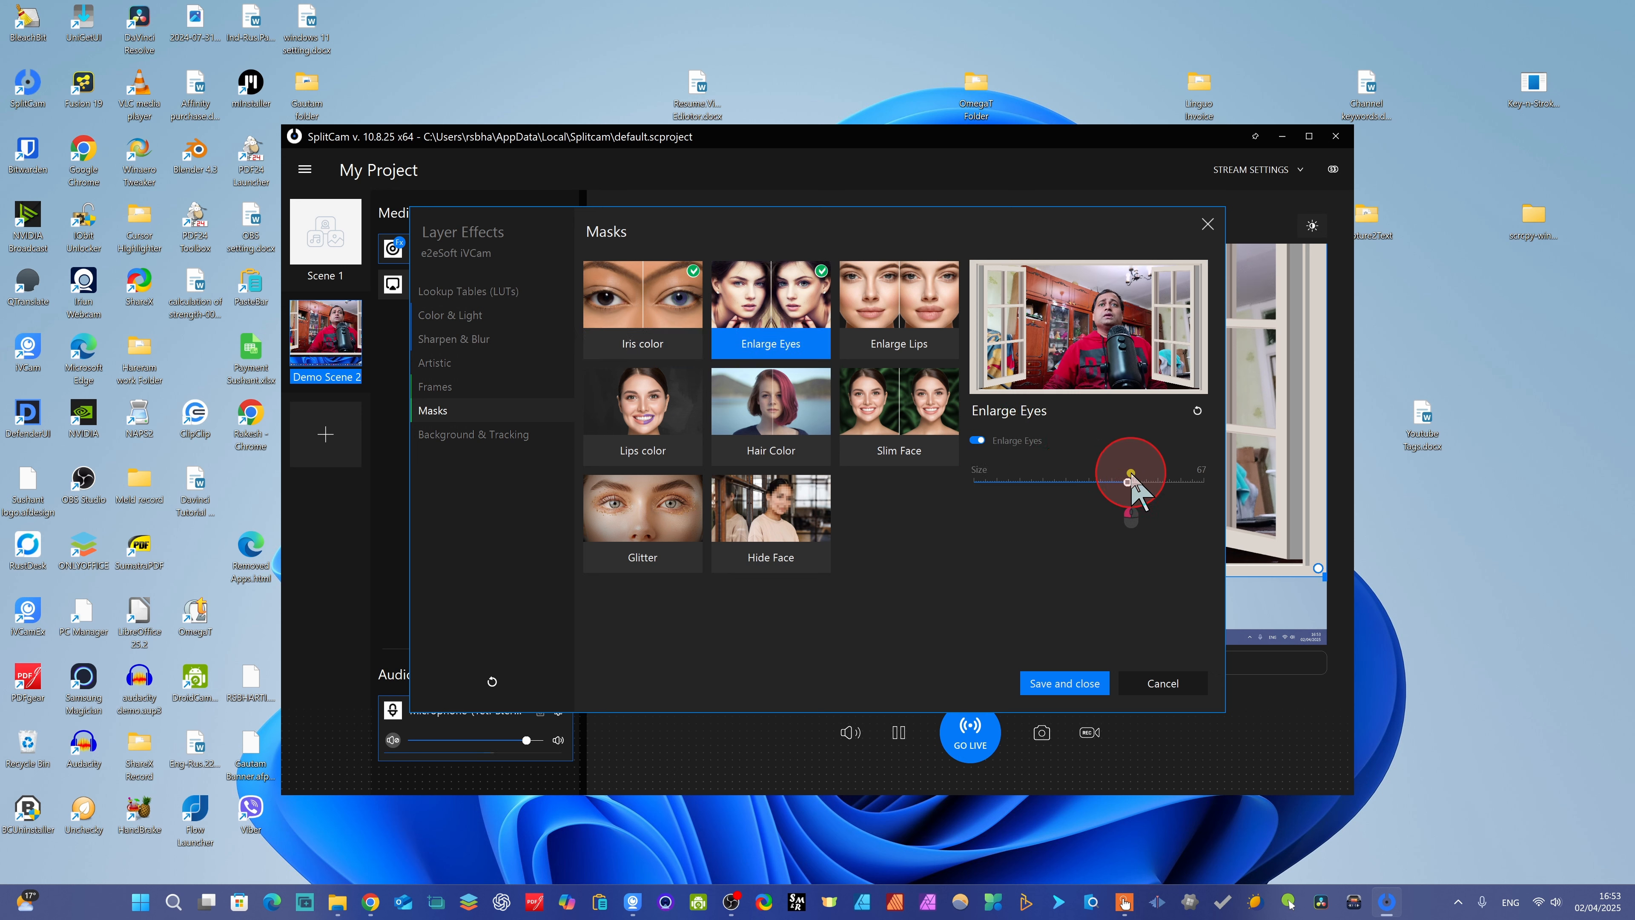
click(682, 534)
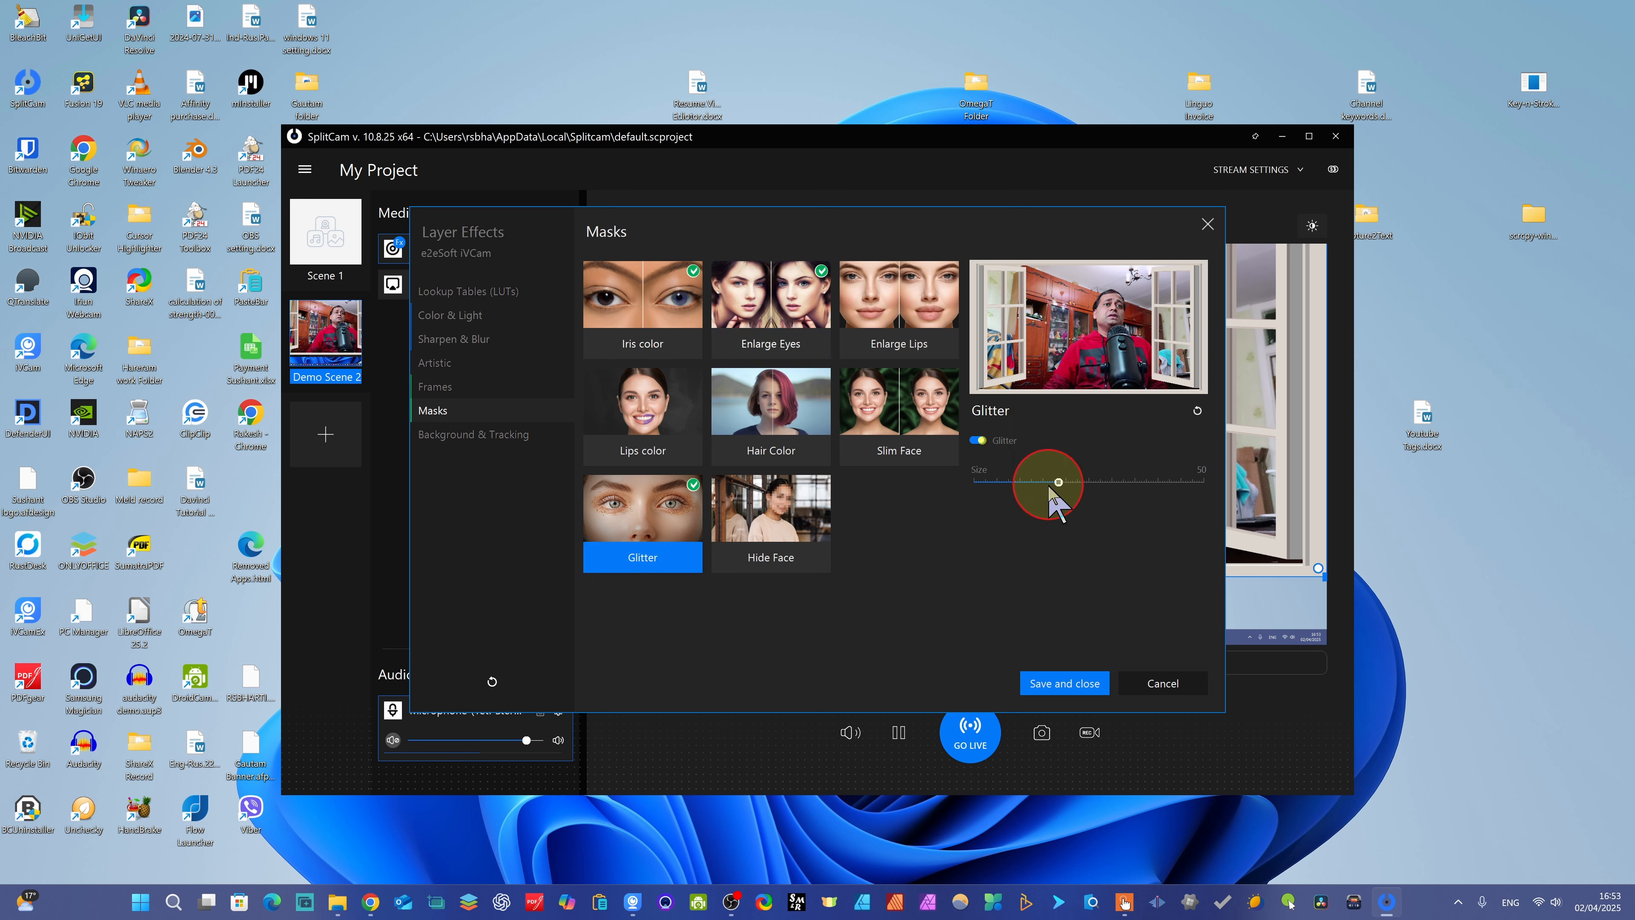
mouse_move(1049, 481)
mouse_down()
mouse_move(1120, 483)
mouse_move(1052, 482)
mouse_up()
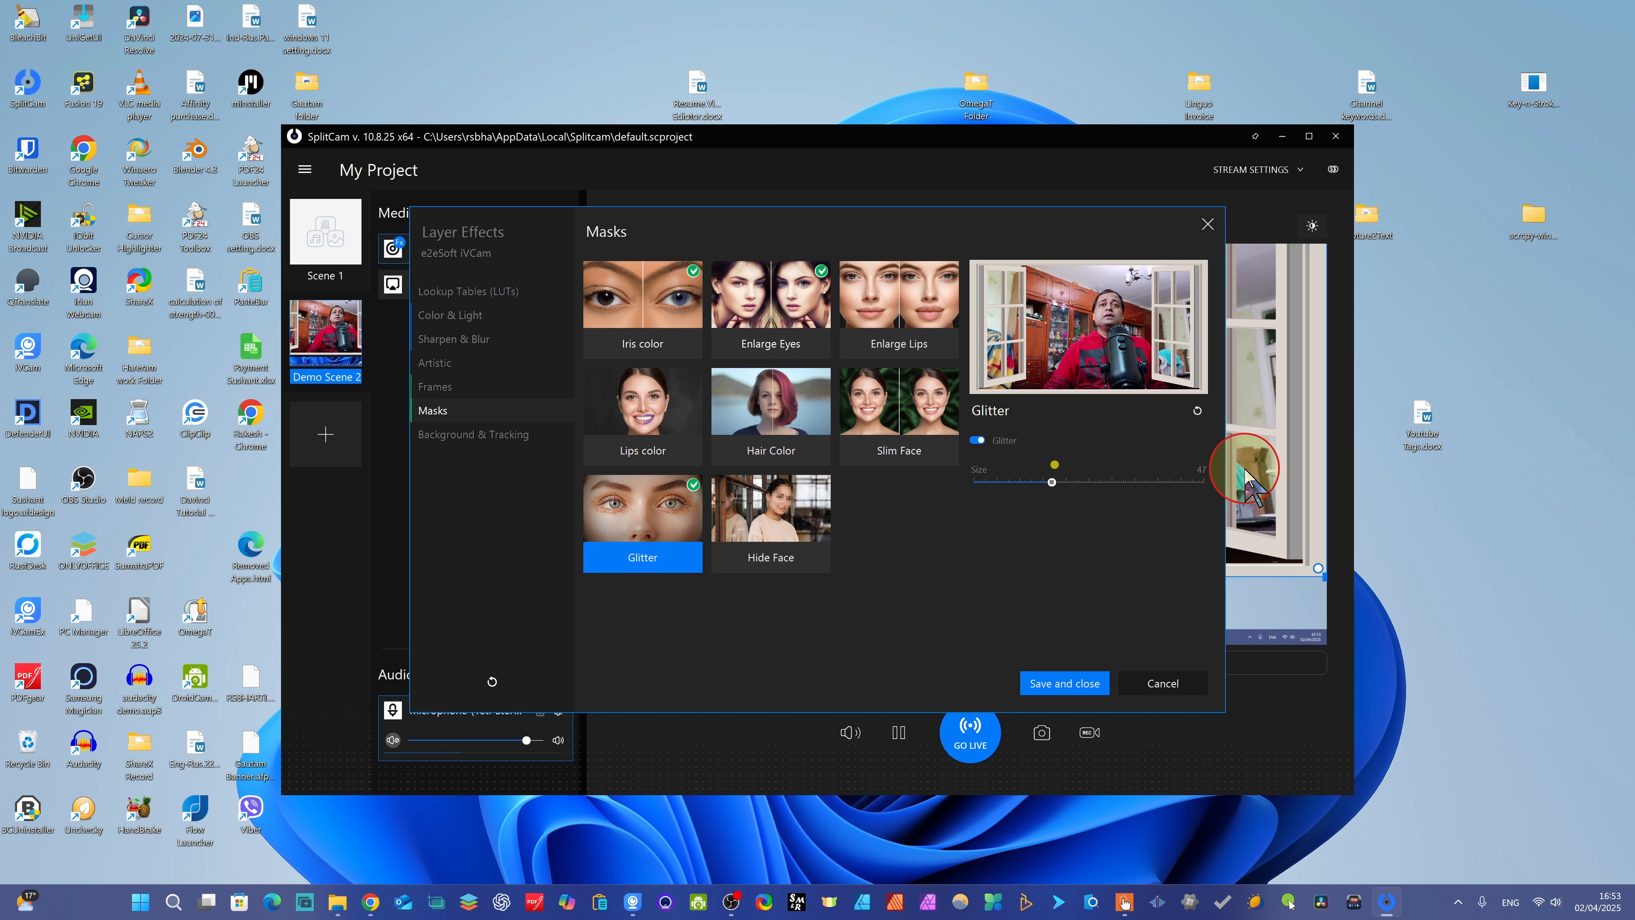
- Turn off the Iris color, Enlarge Eyes and Glitter masks and the Window frame on the camera layer
click(491, 435)
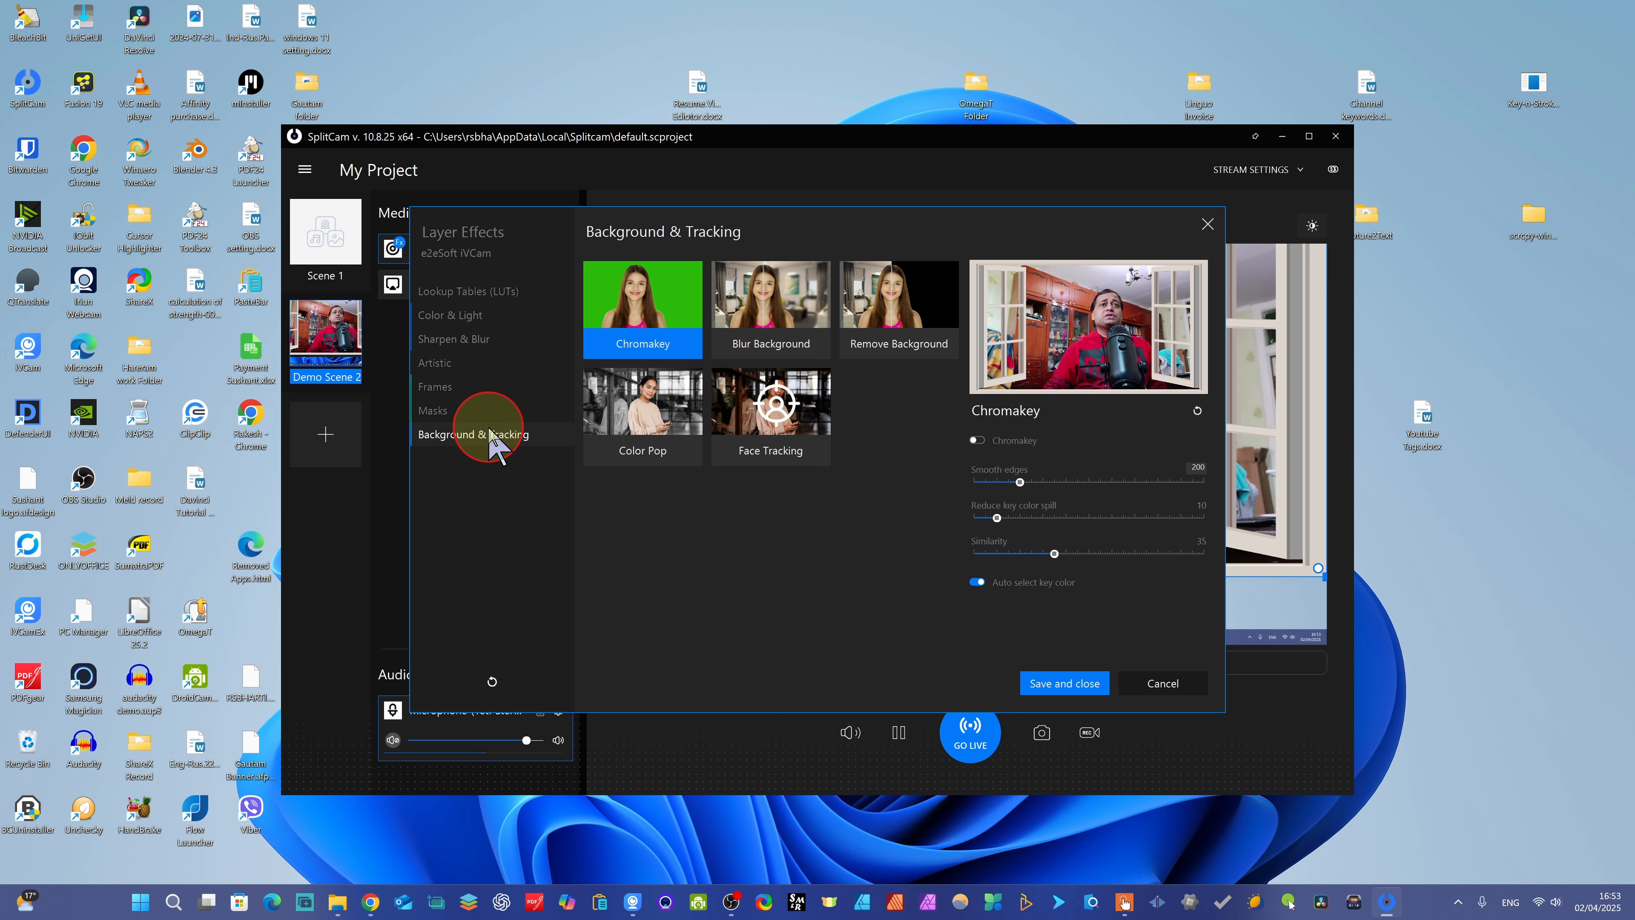
click(441, 411)
click(642, 336)
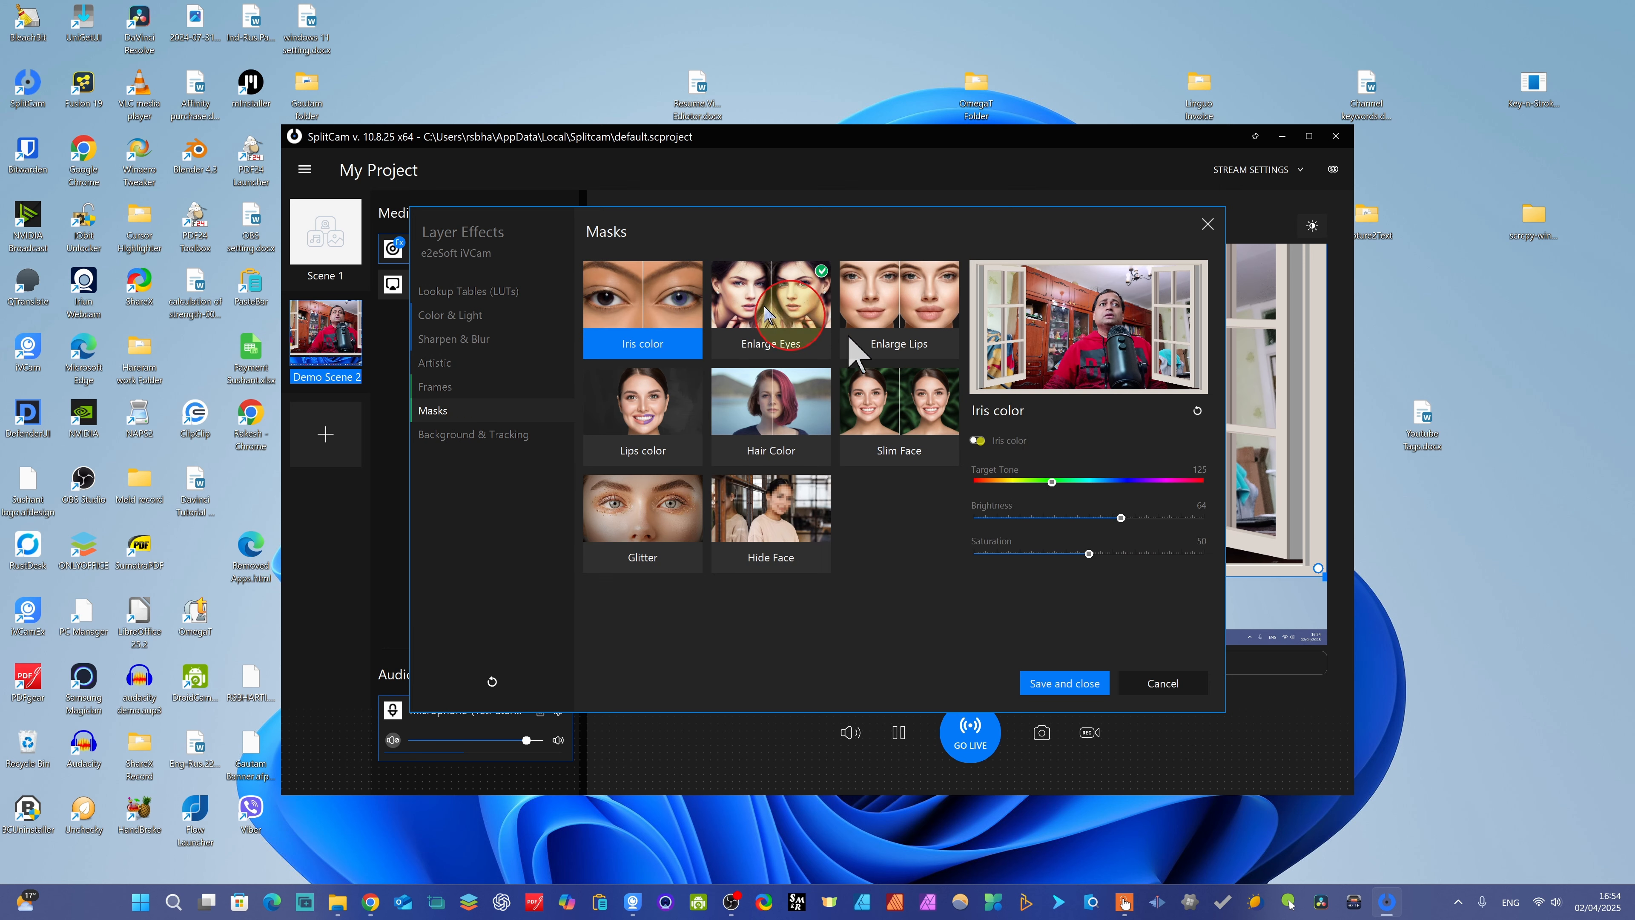
click(802, 291)
click(476, 449)
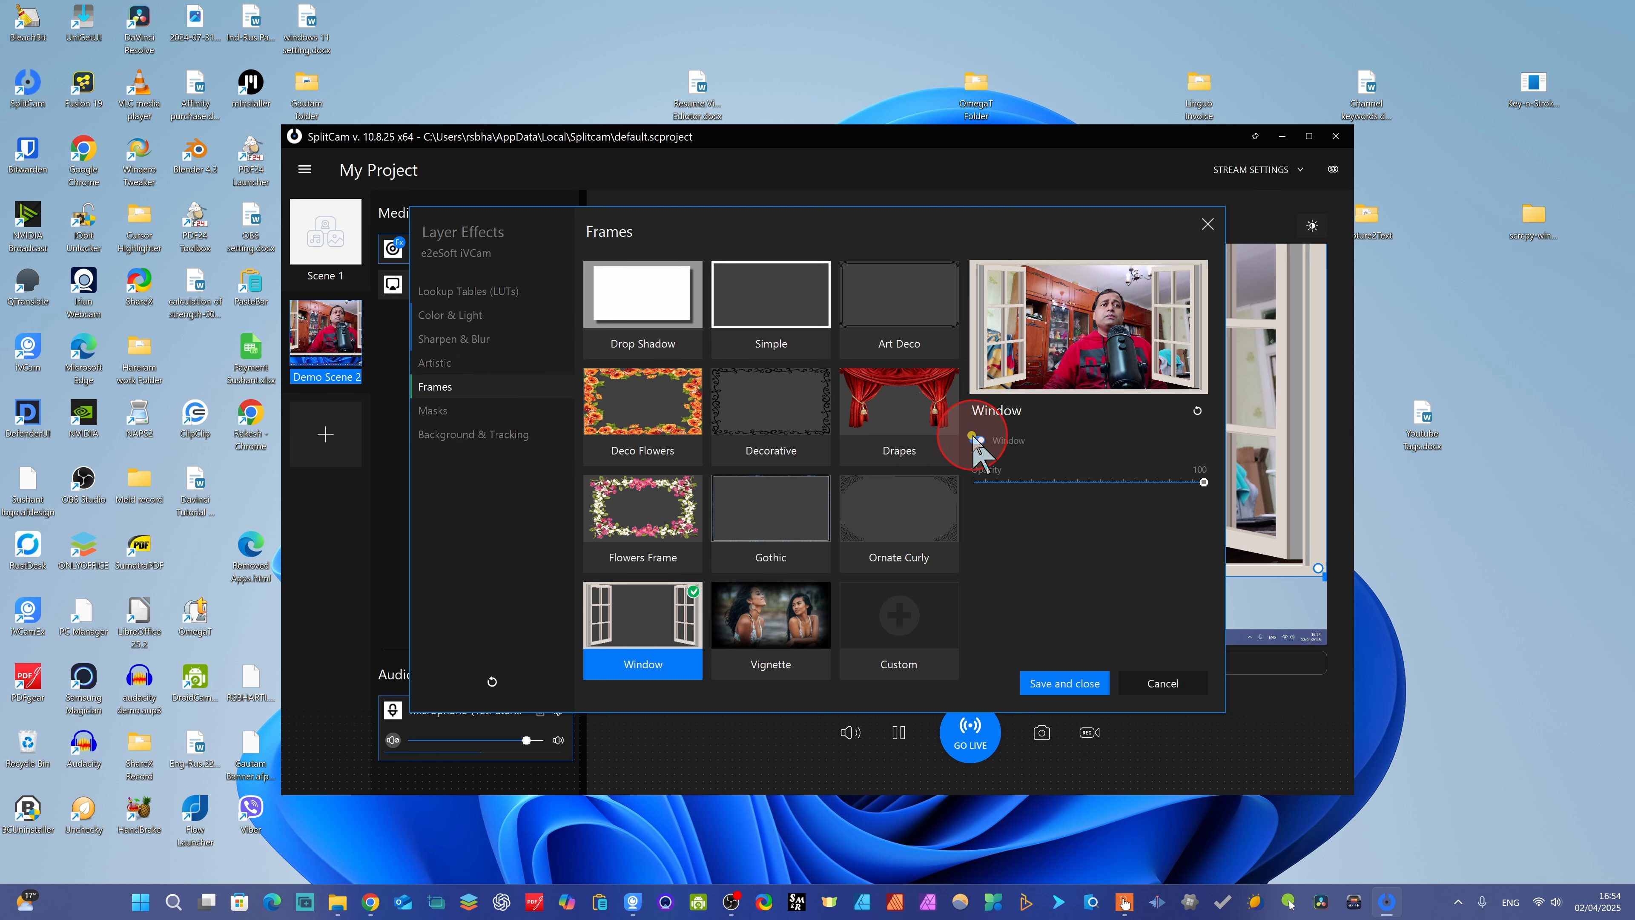
click(977, 441)
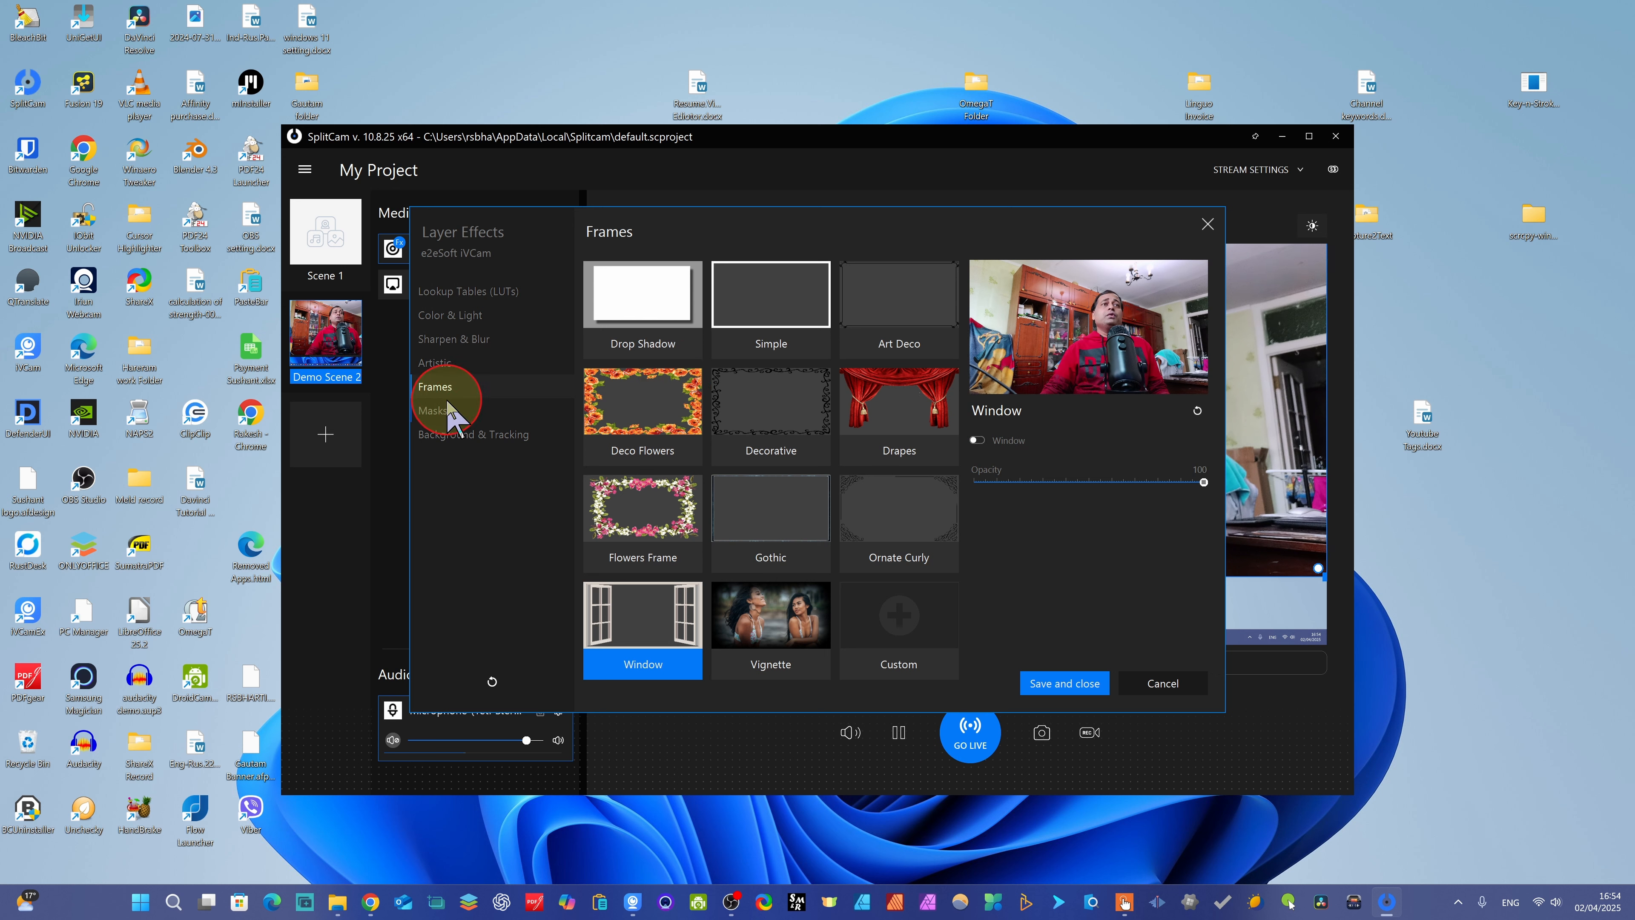
- Open the Remove Background effect's settings for the camera layer
click(435, 413)
click(466, 434)
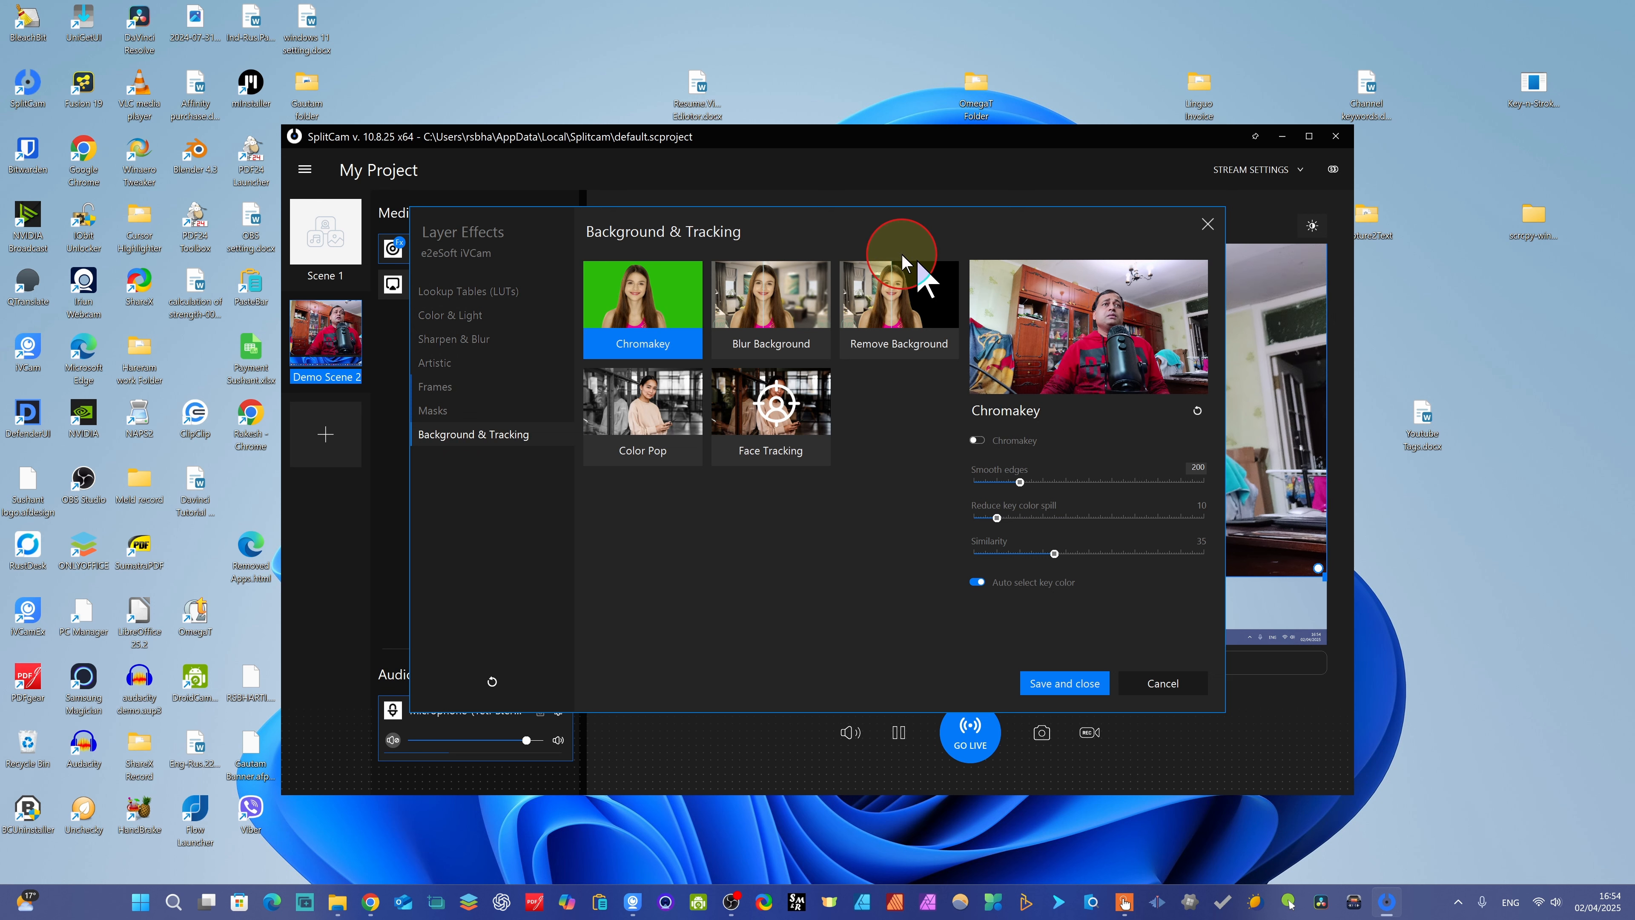
click(908, 307)
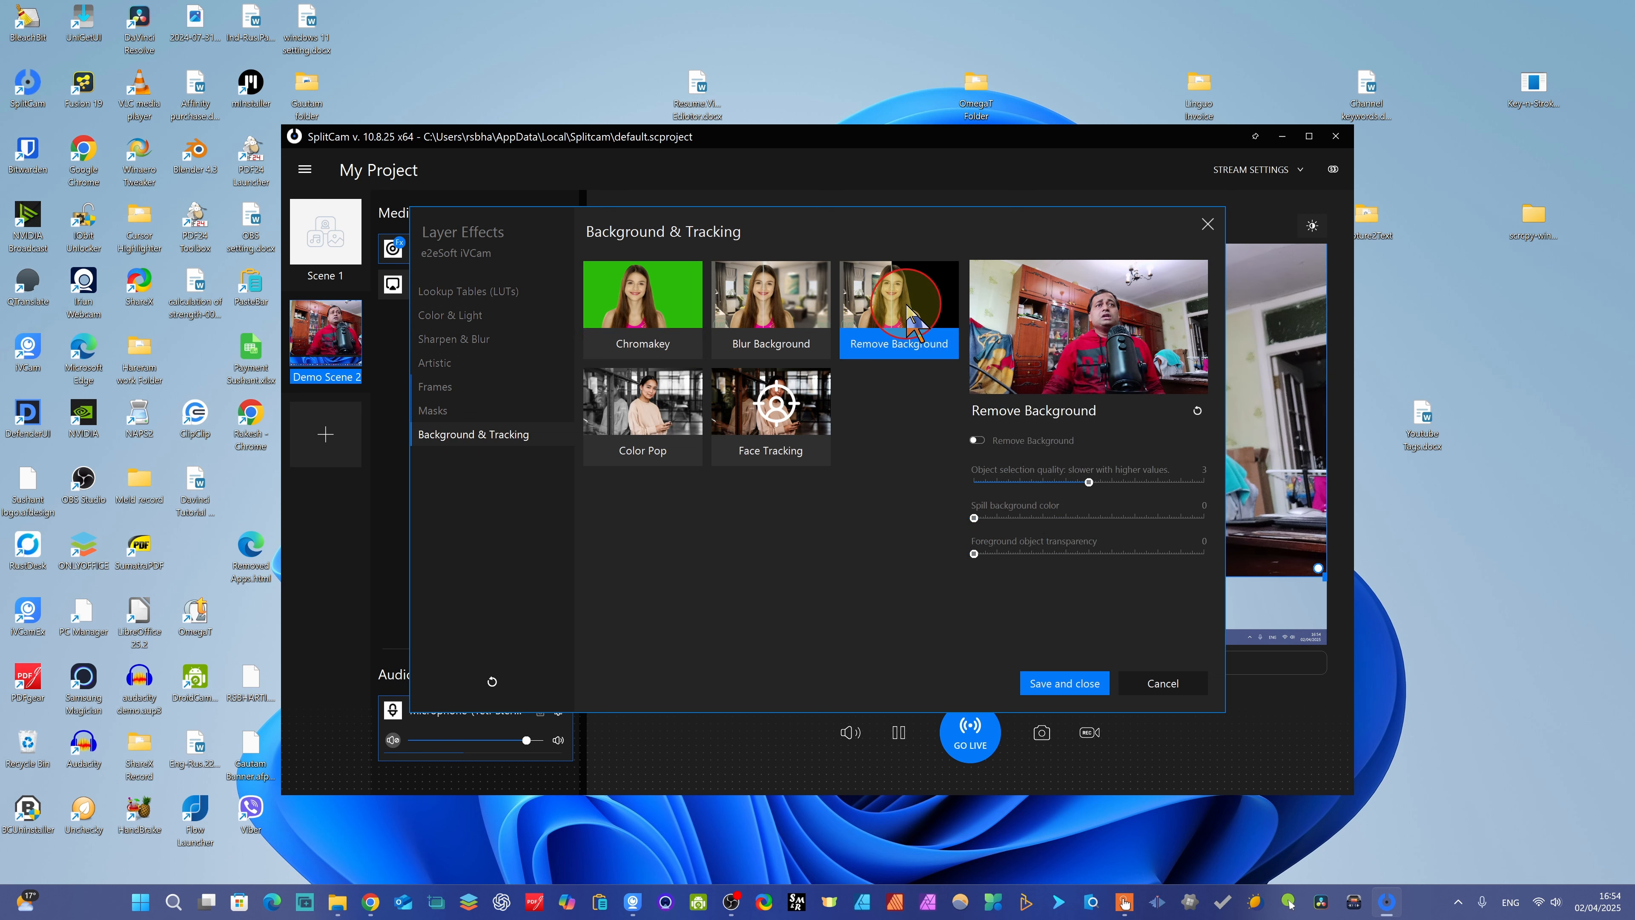
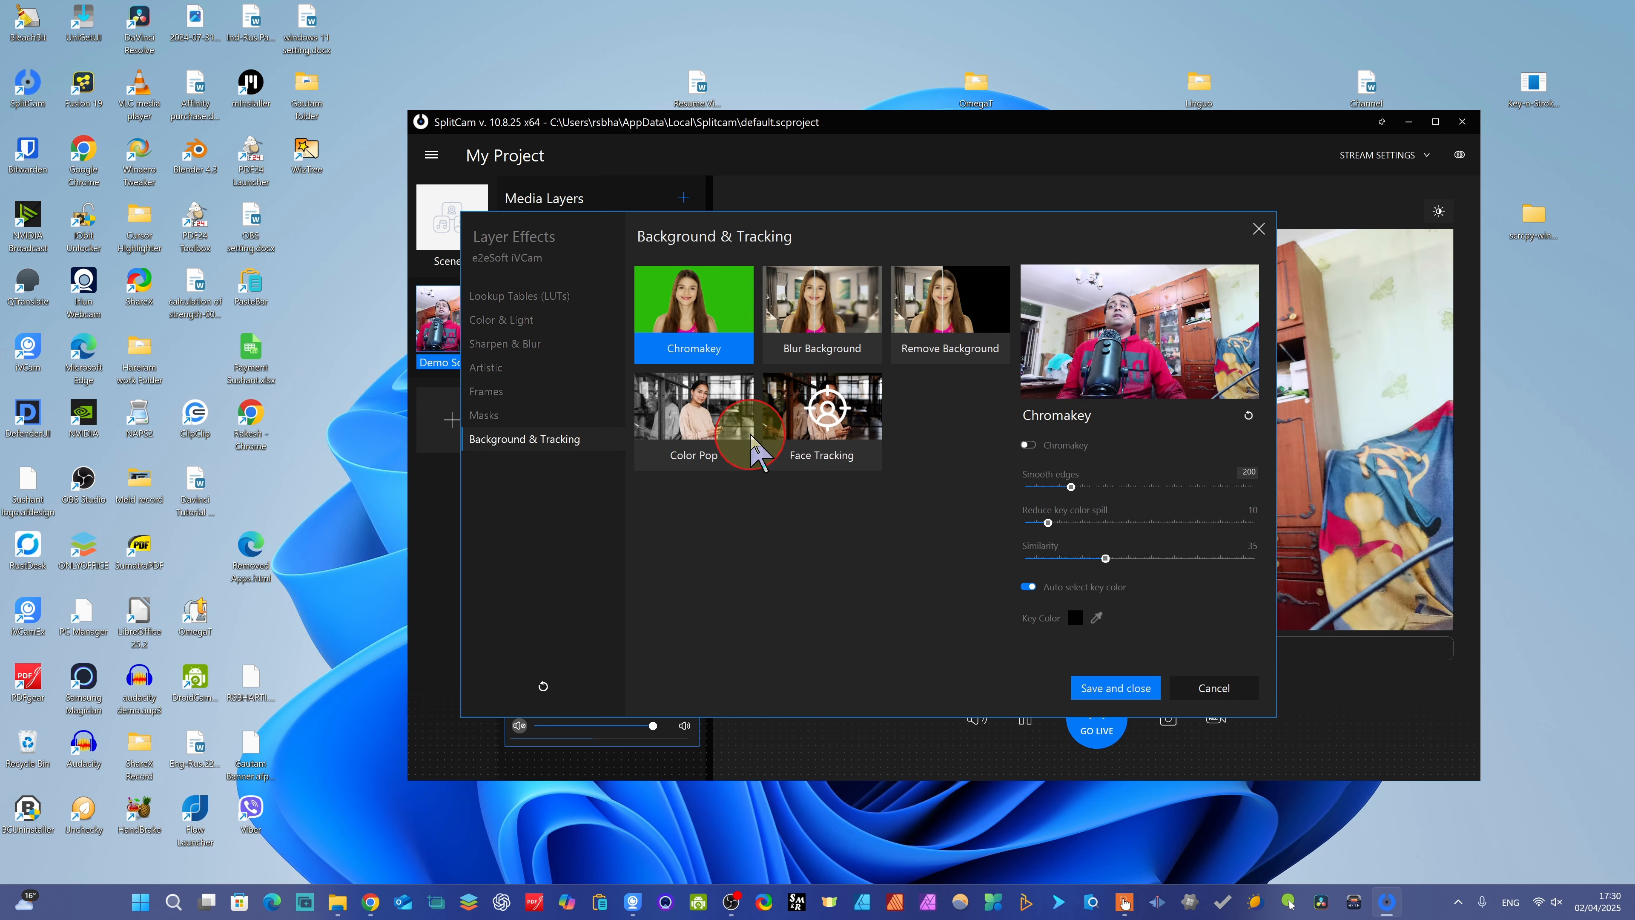
- Try Face Tracking on the camera layer, moving the effects window aside to view the preview, and turn it off again
click(825, 412)
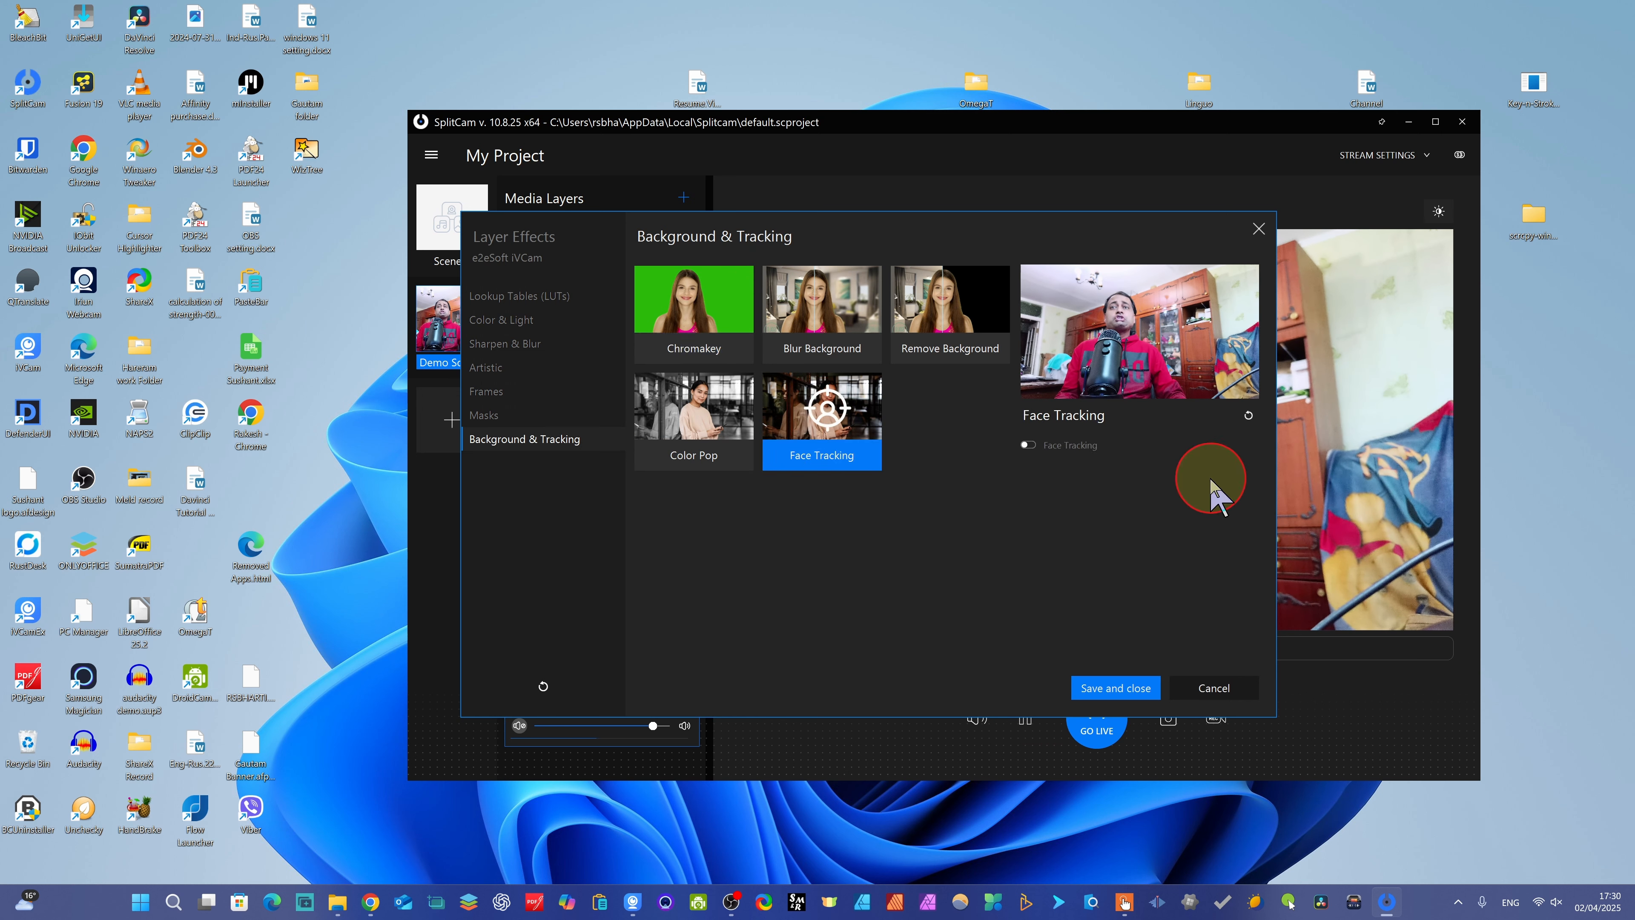
click(1030, 443)
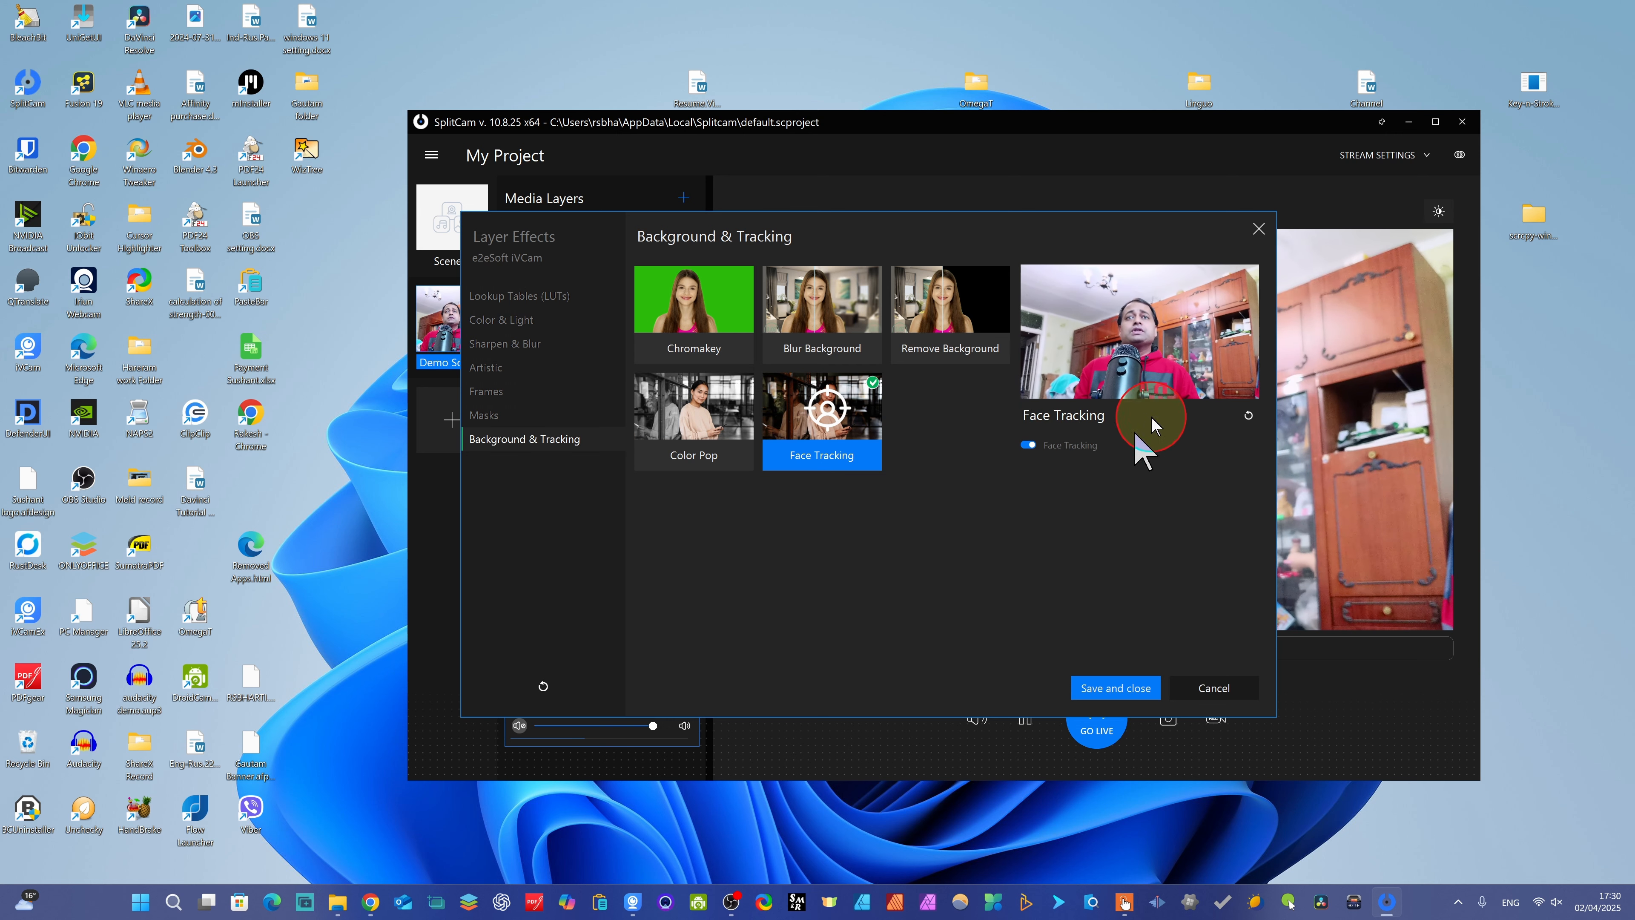
drag(1153, 248, 603, 423)
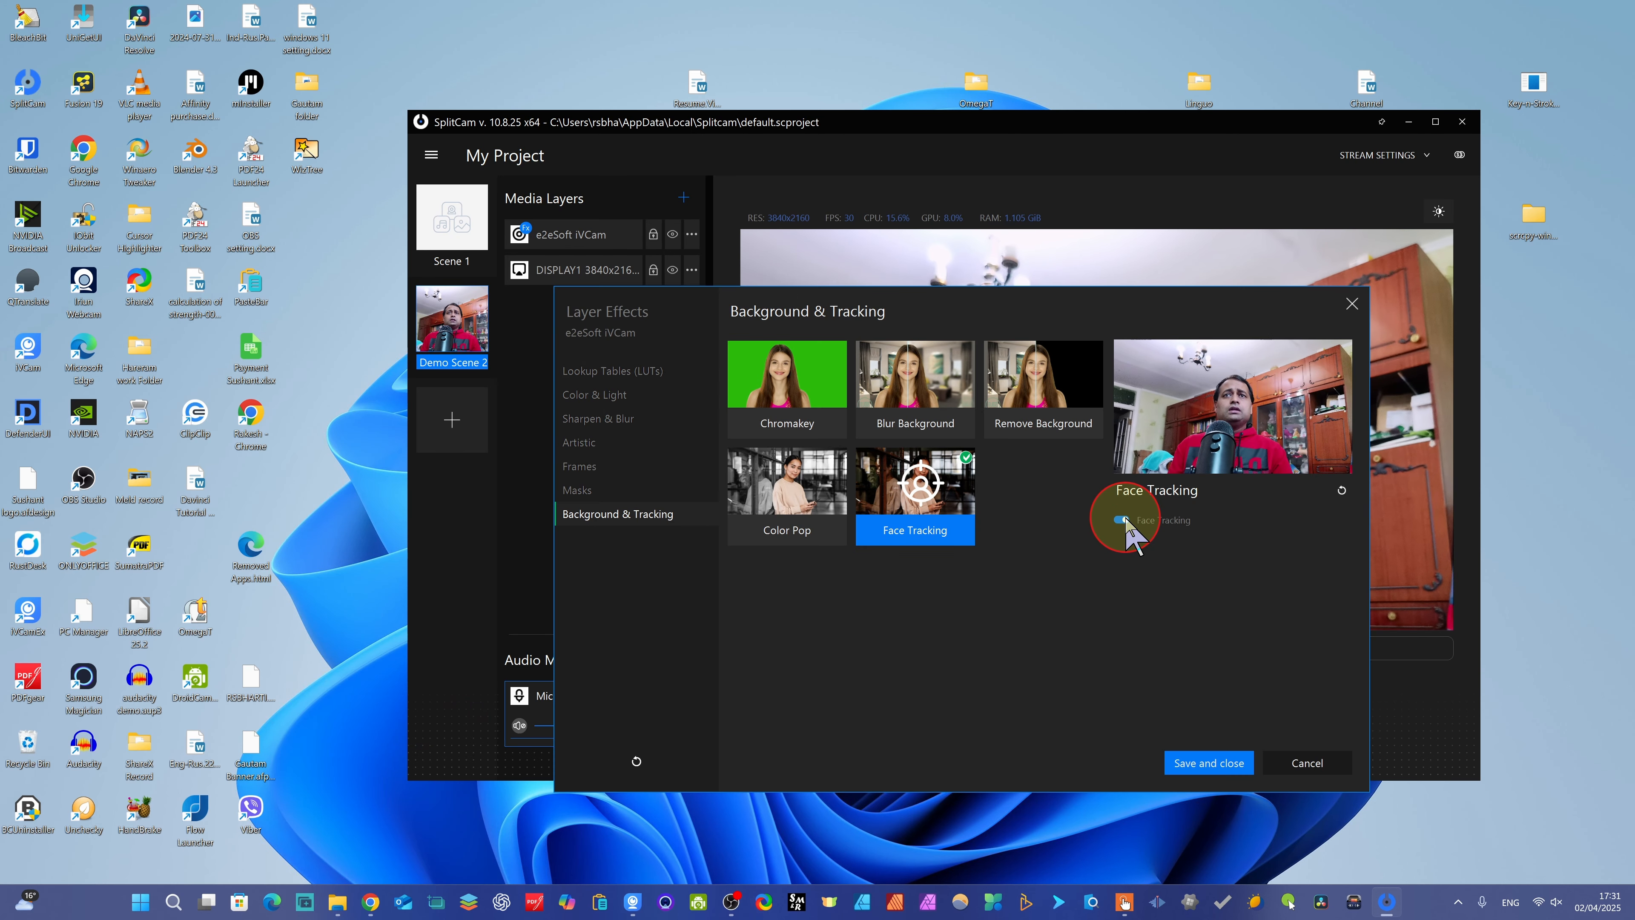
click(1132, 522)
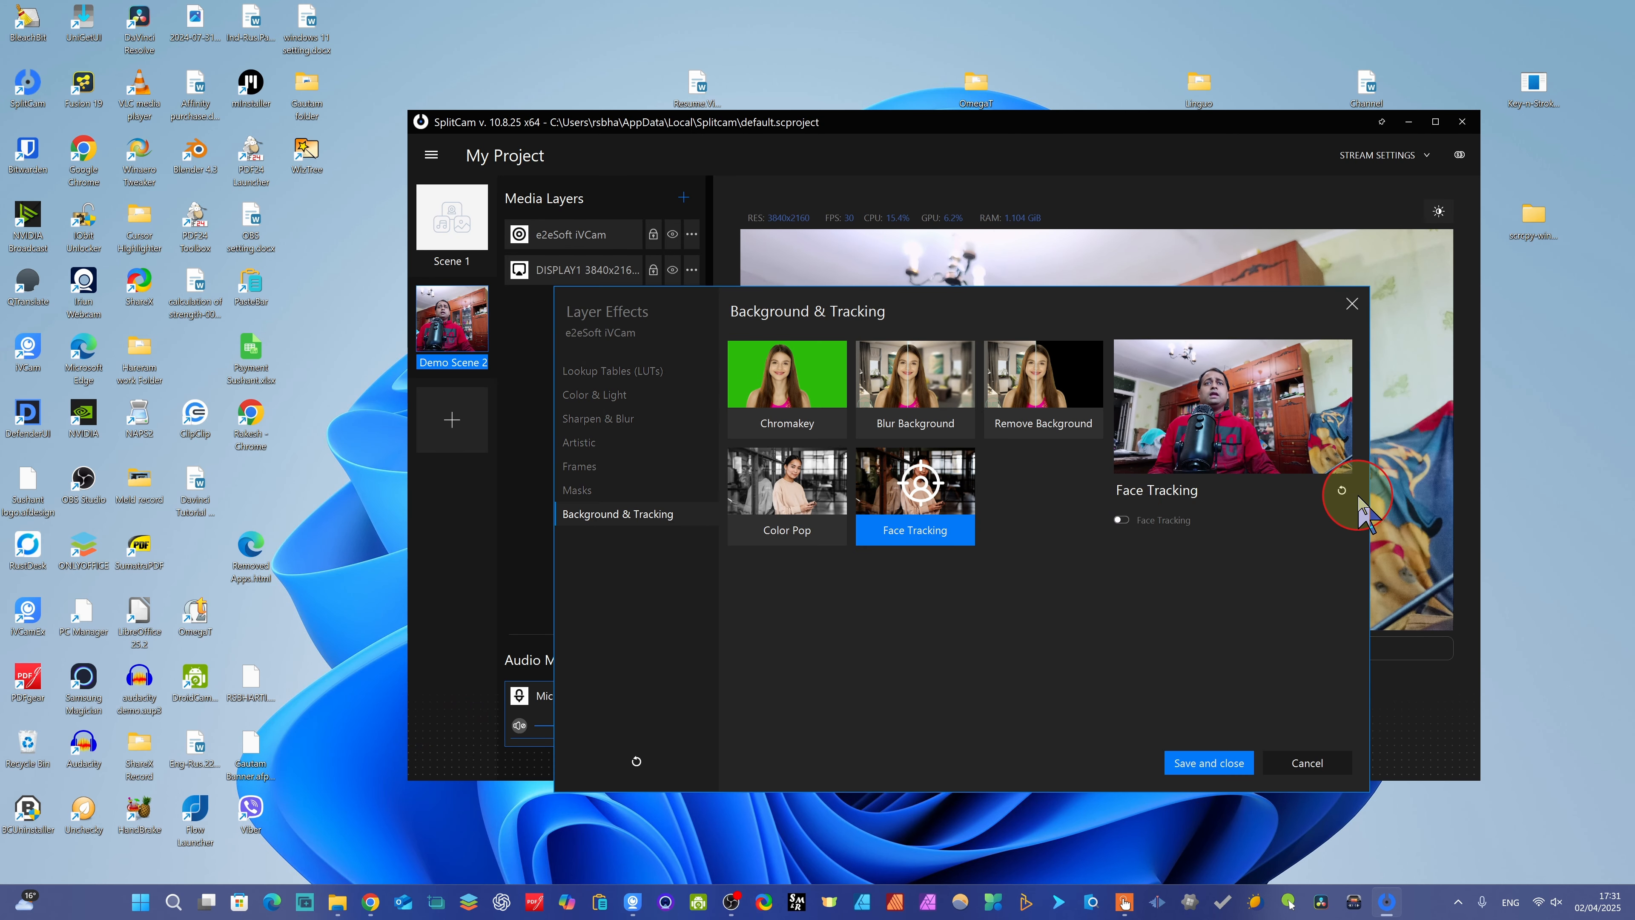
- Look through the effect categories from Masks up to Lookup Tables (LUTs), including the custom LUT file picker, without choosing a file
click(598, 491)
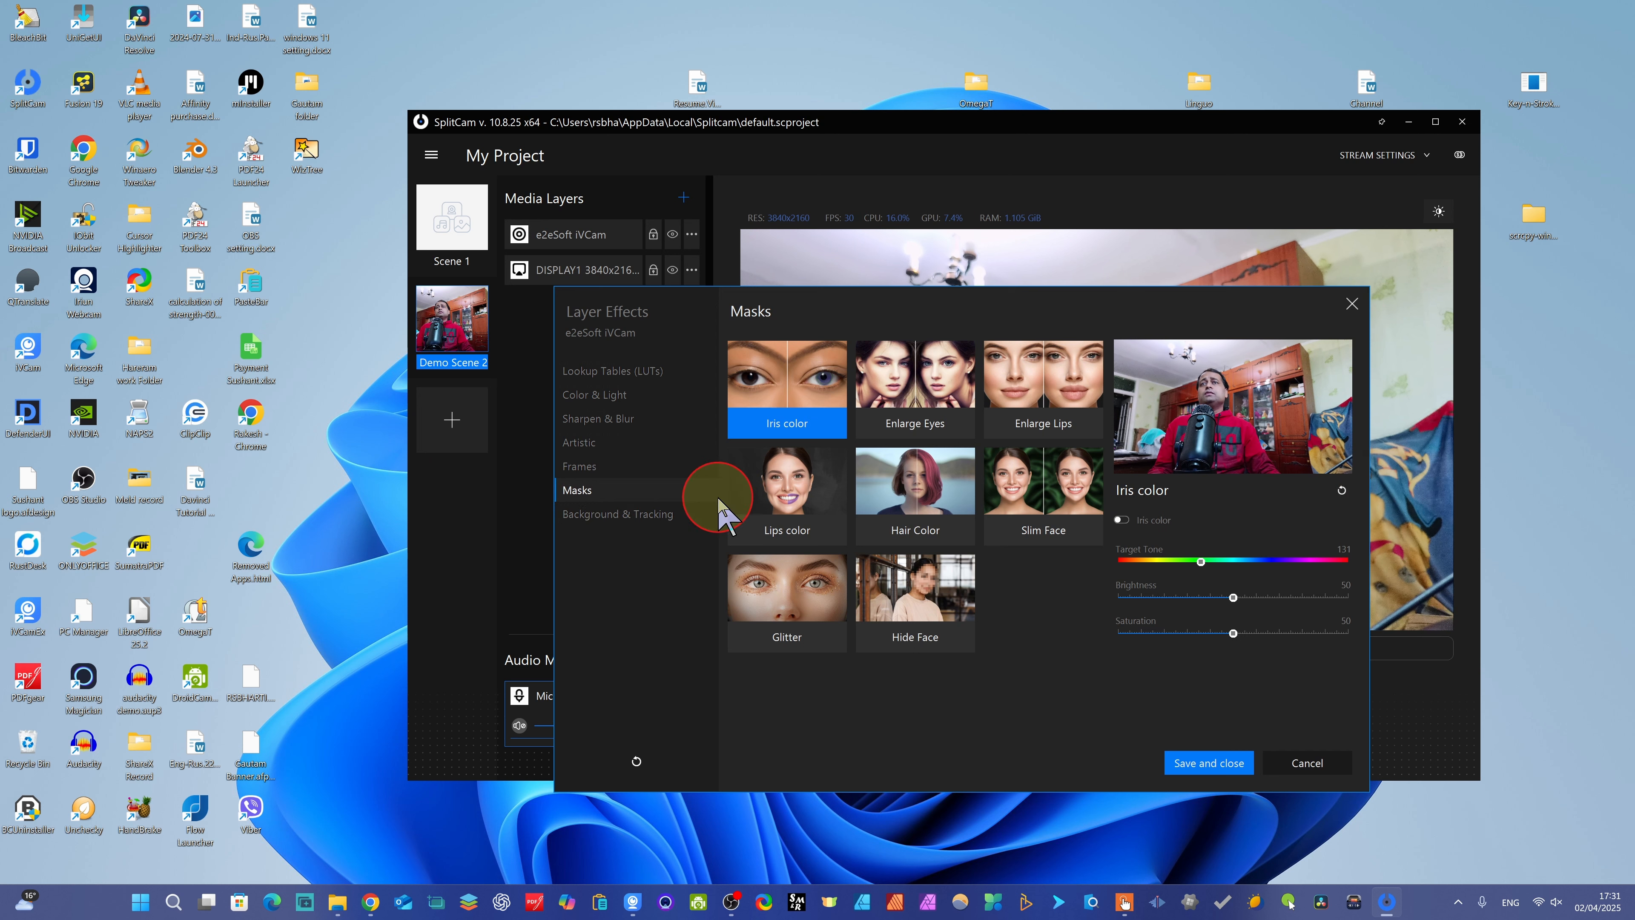
click(580, 467)
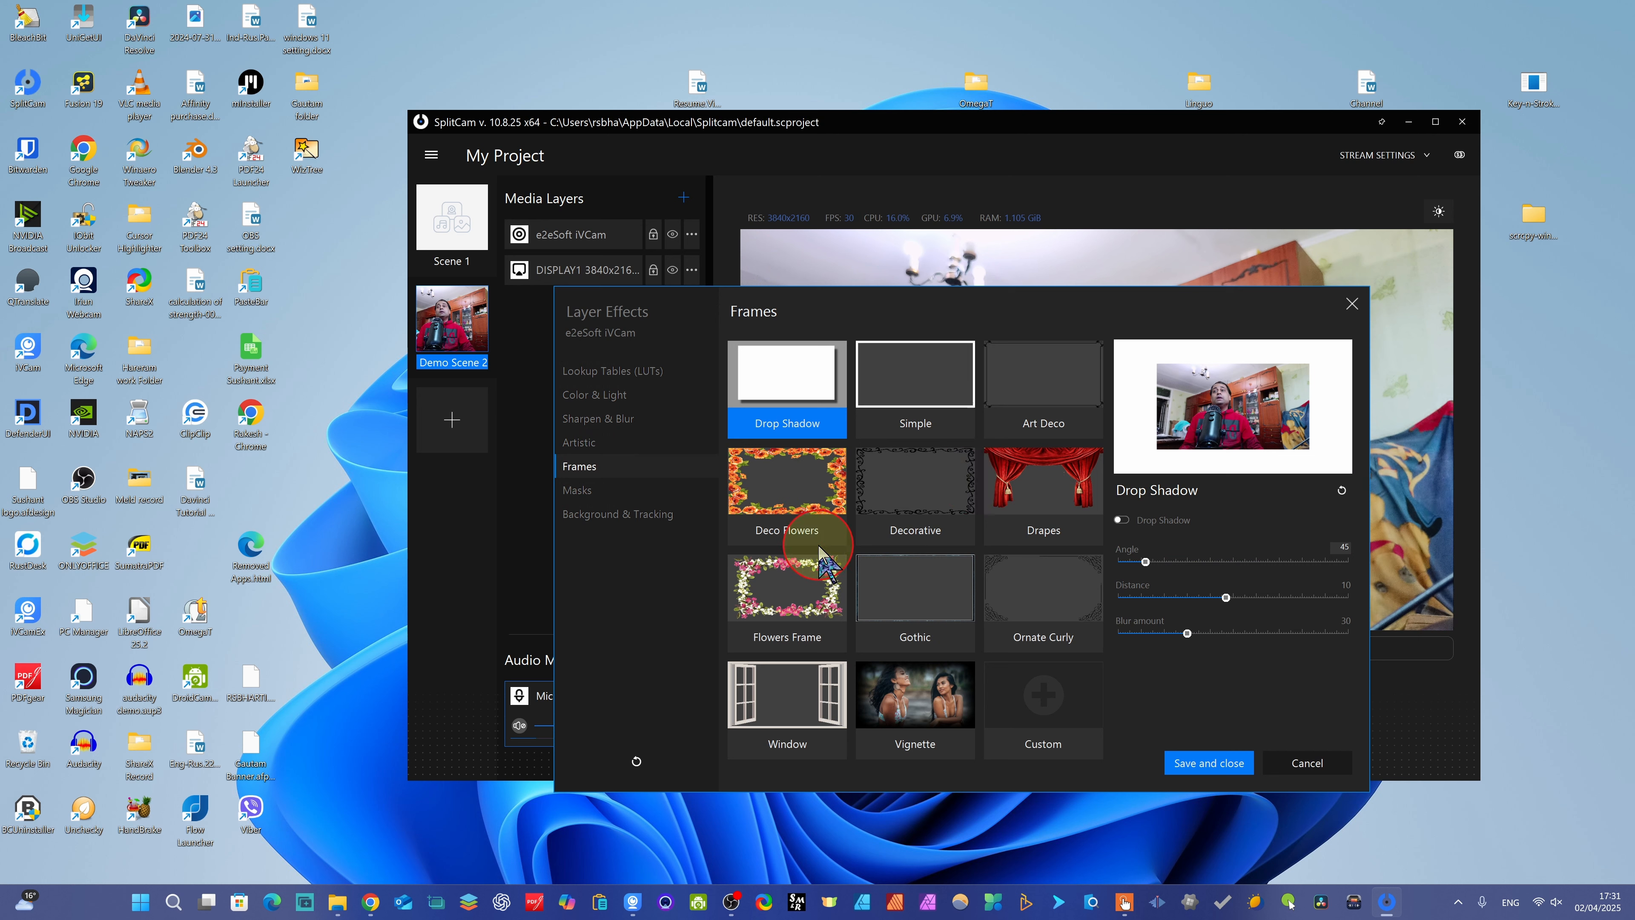
click(587, 445)
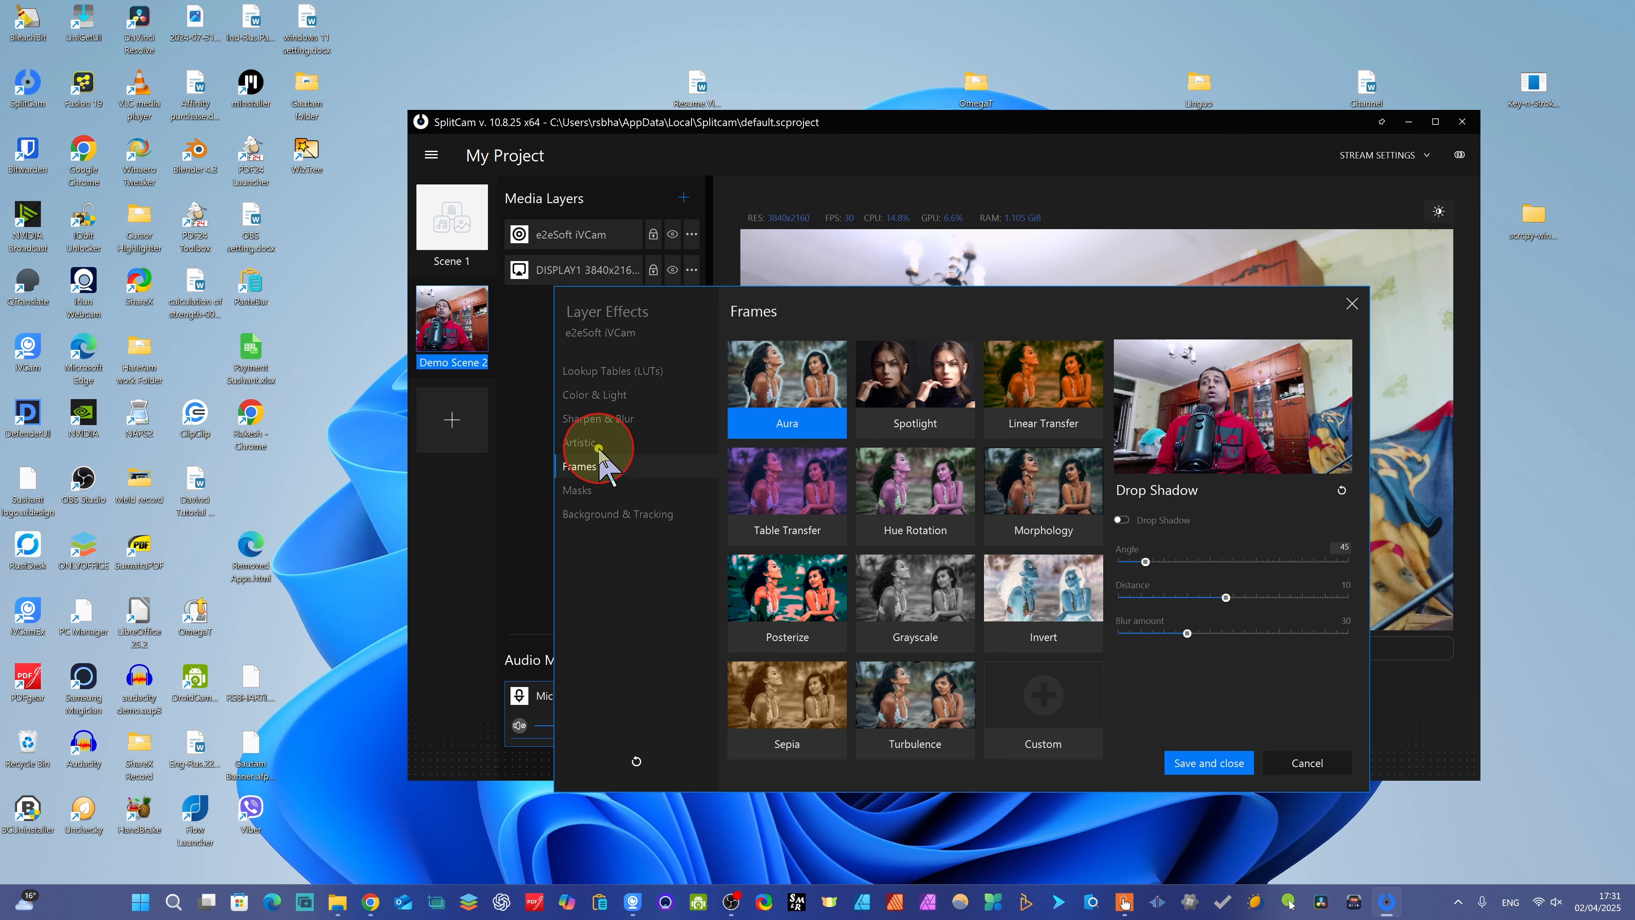
click(600, 419)
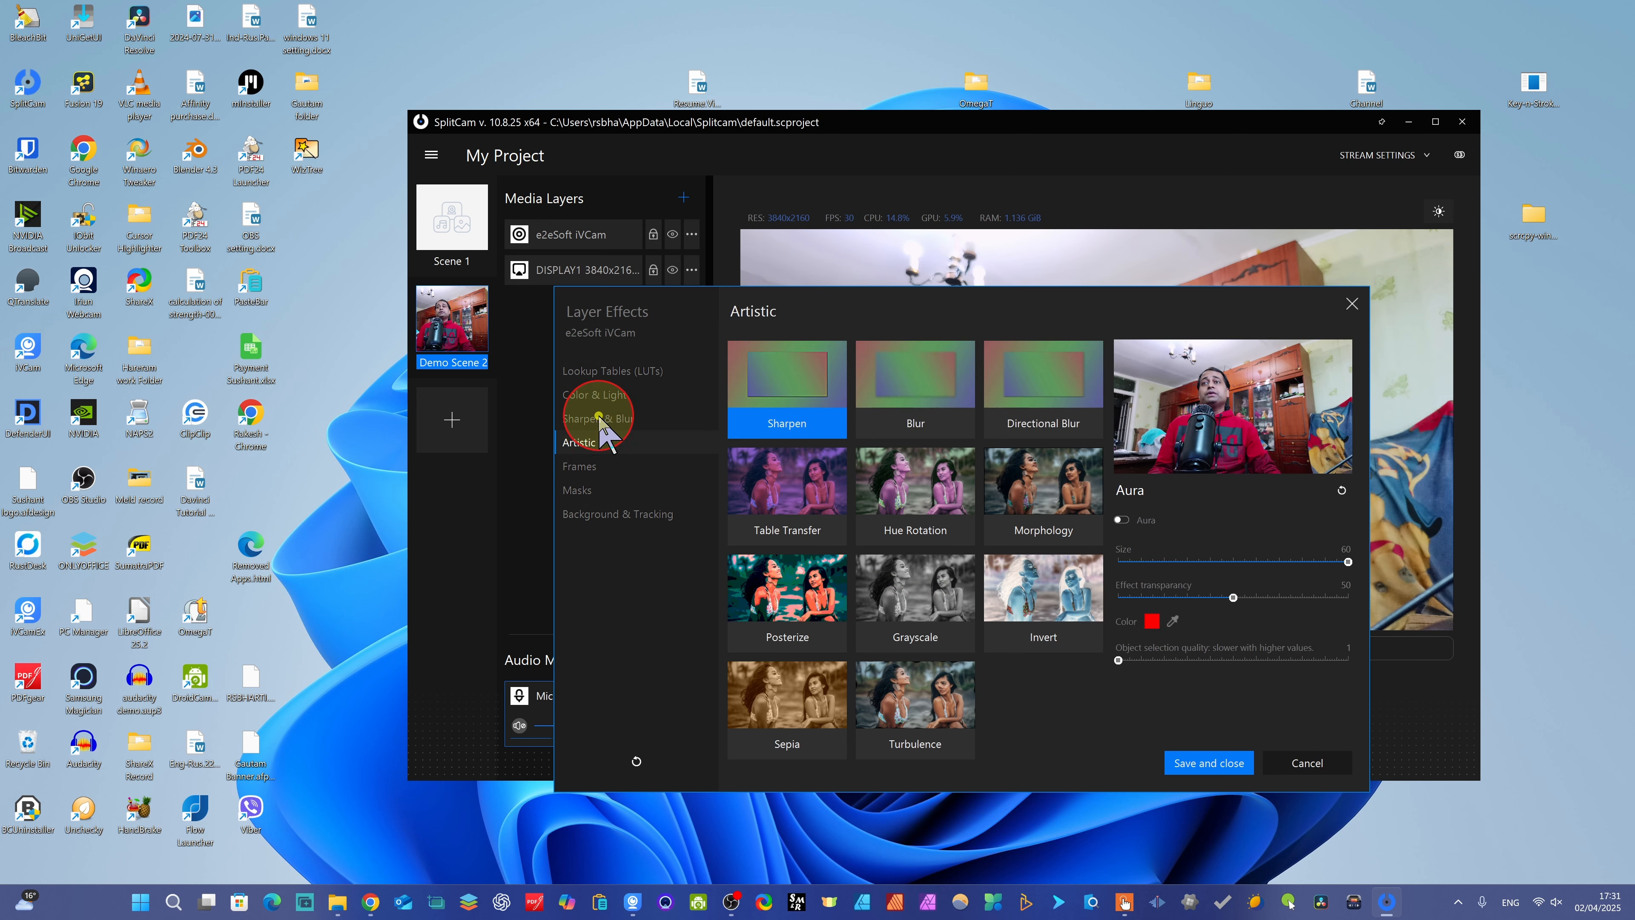
click(601, 394)
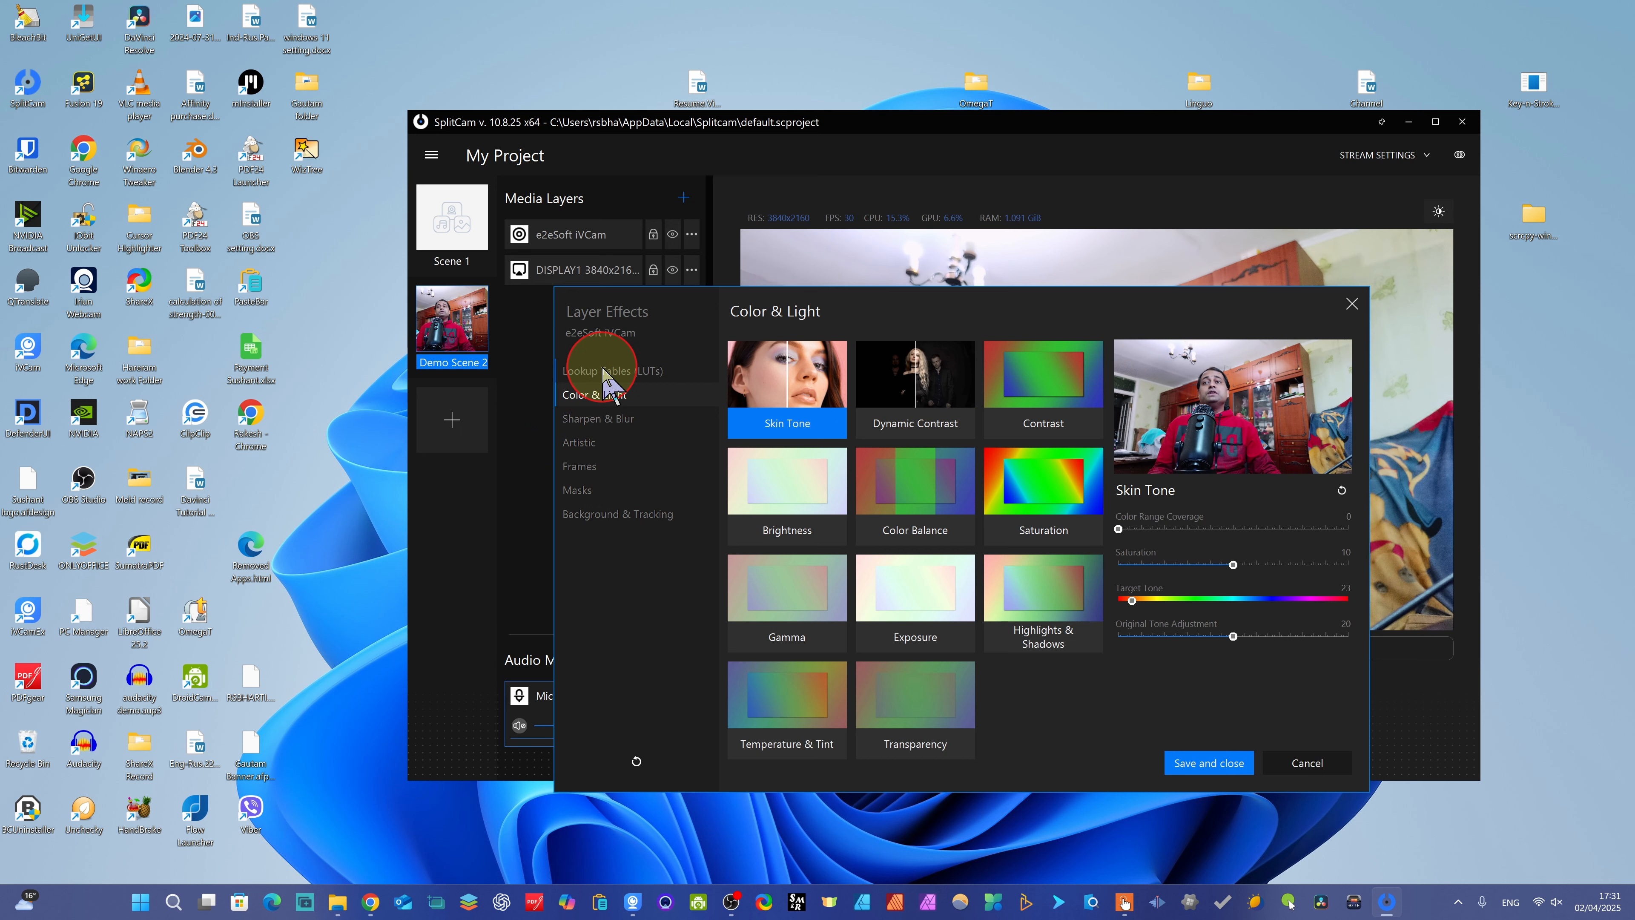
click(603, 370)
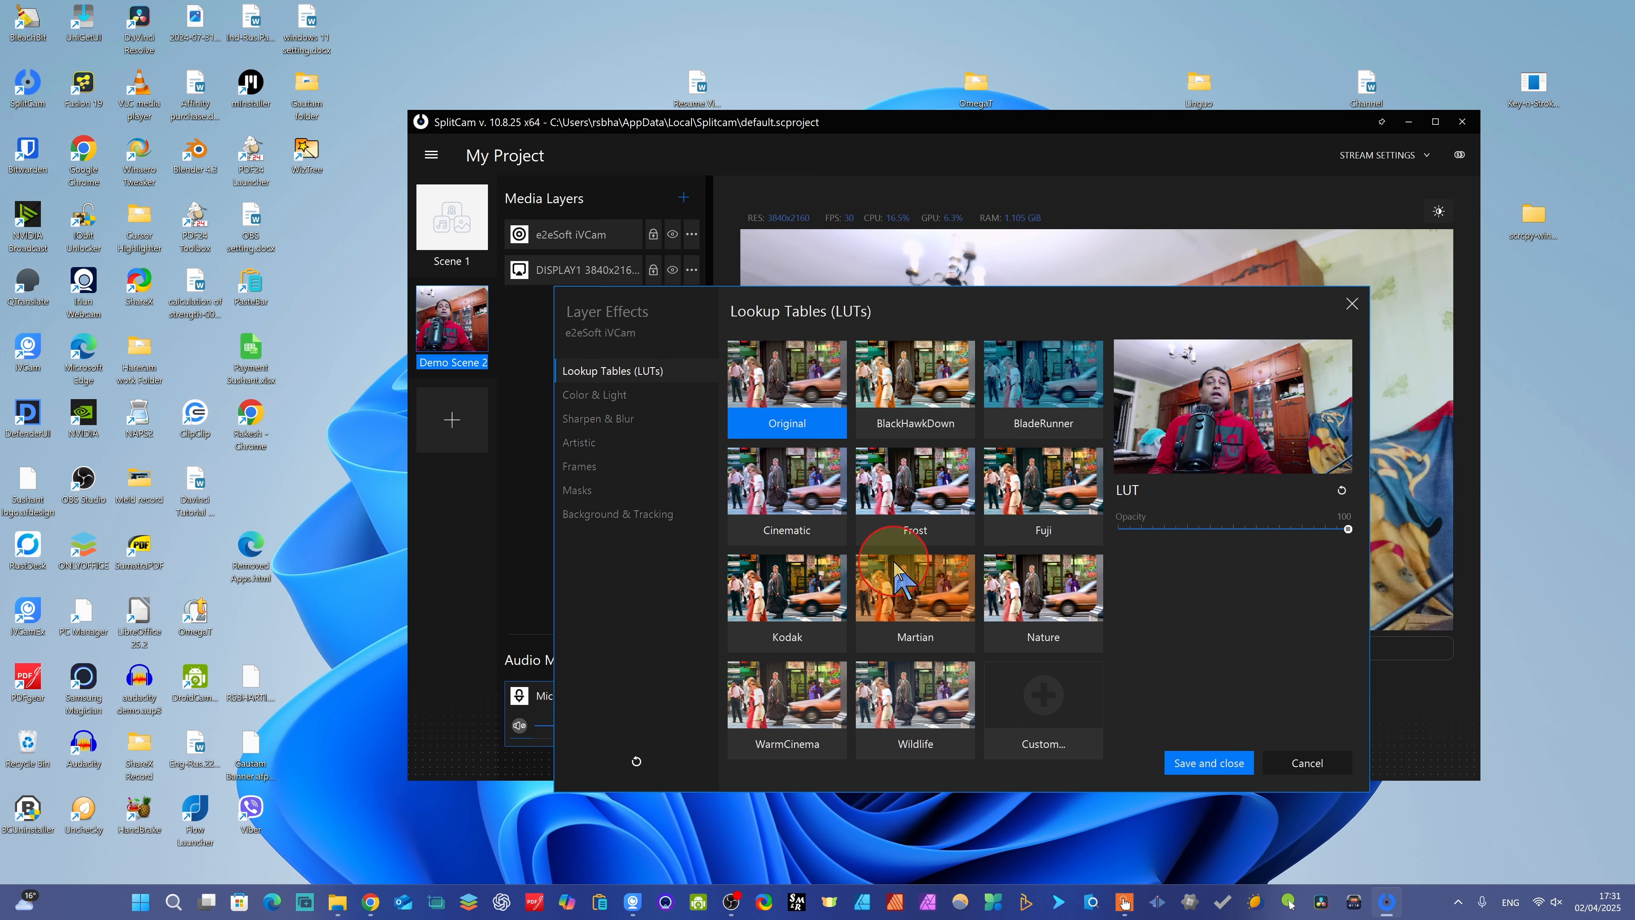
click(611, 391)
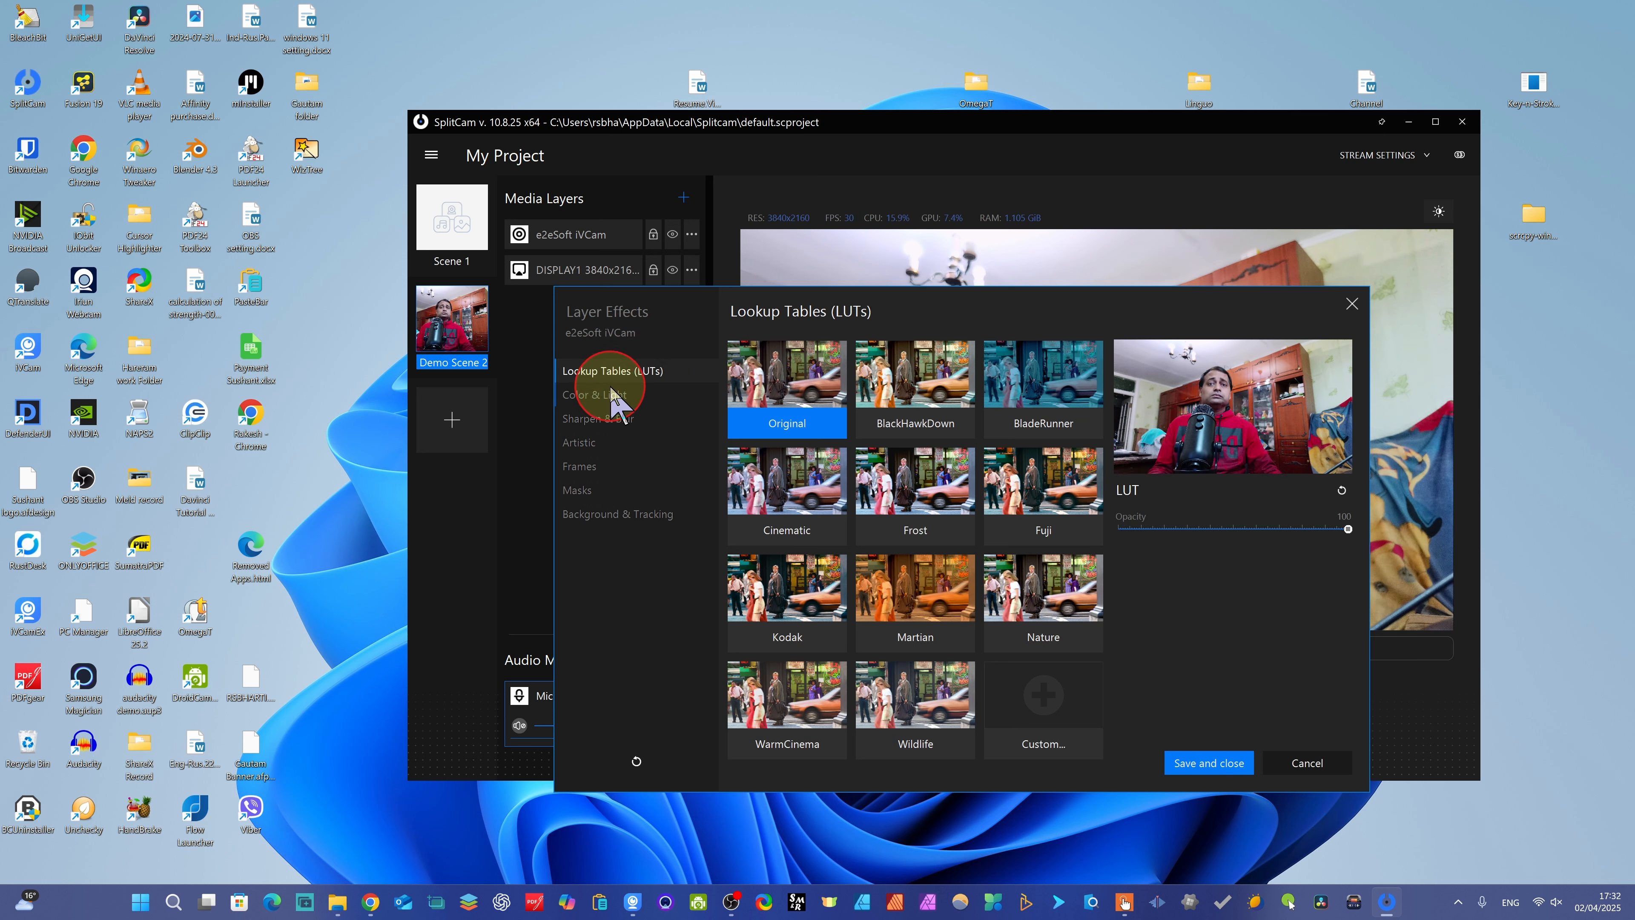
click(1030, 745)
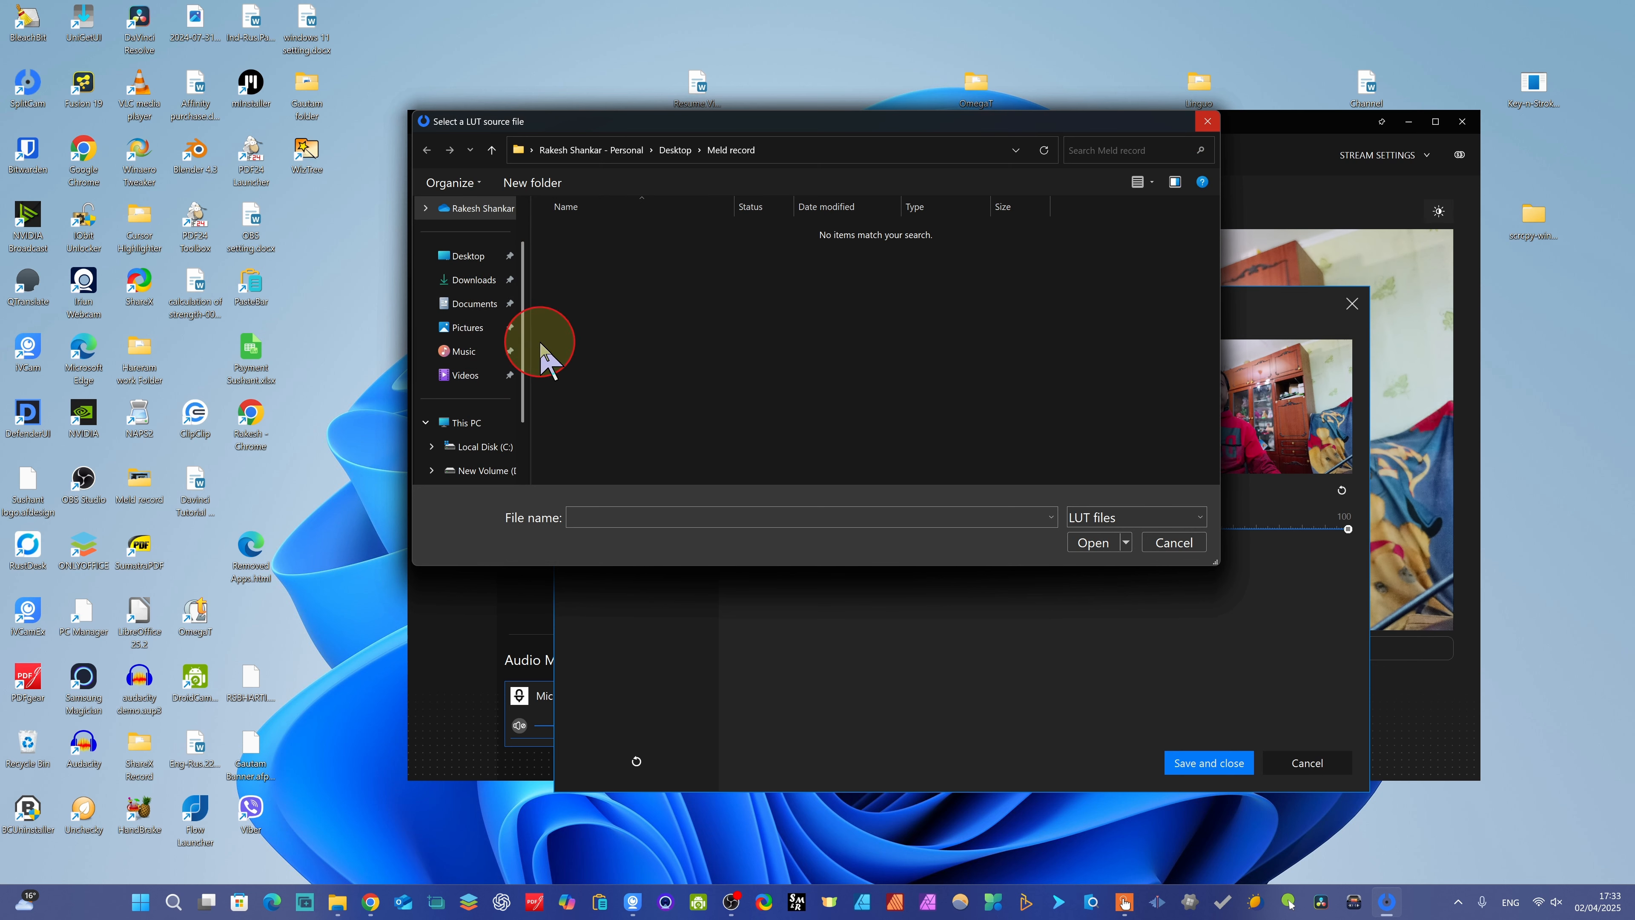
click(1189, 542)
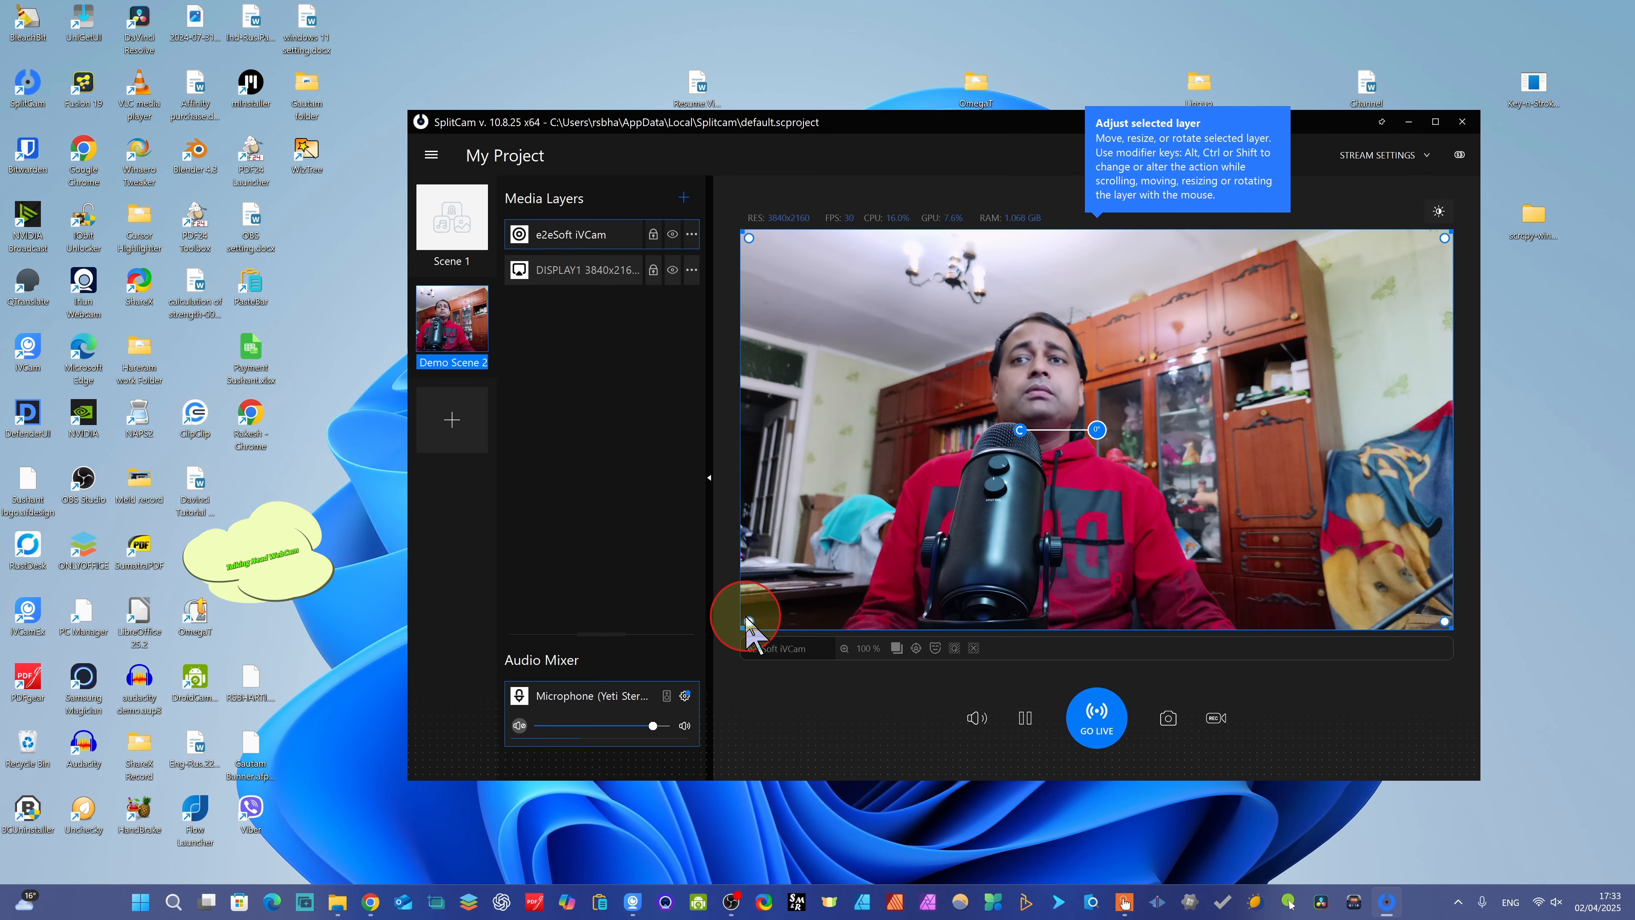
- Turn the camera layer into a small, rotated overlay with rounded corners in the lower-right corner of the scene
drag(747, 620, 833, 606)
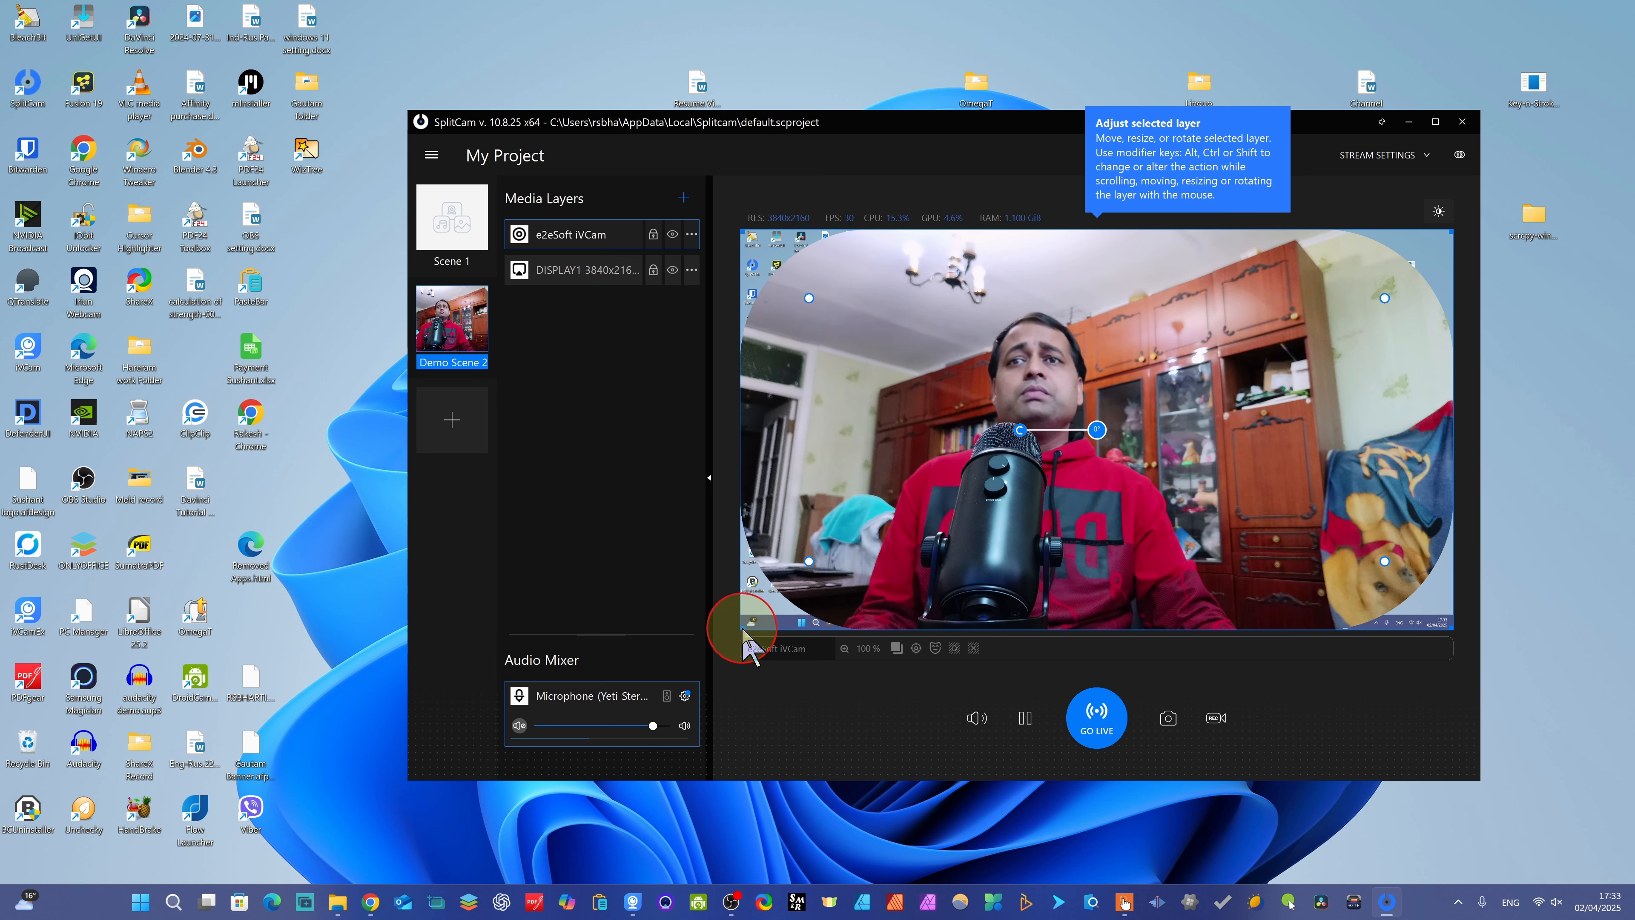
drag(745, 631, 1291, 386)
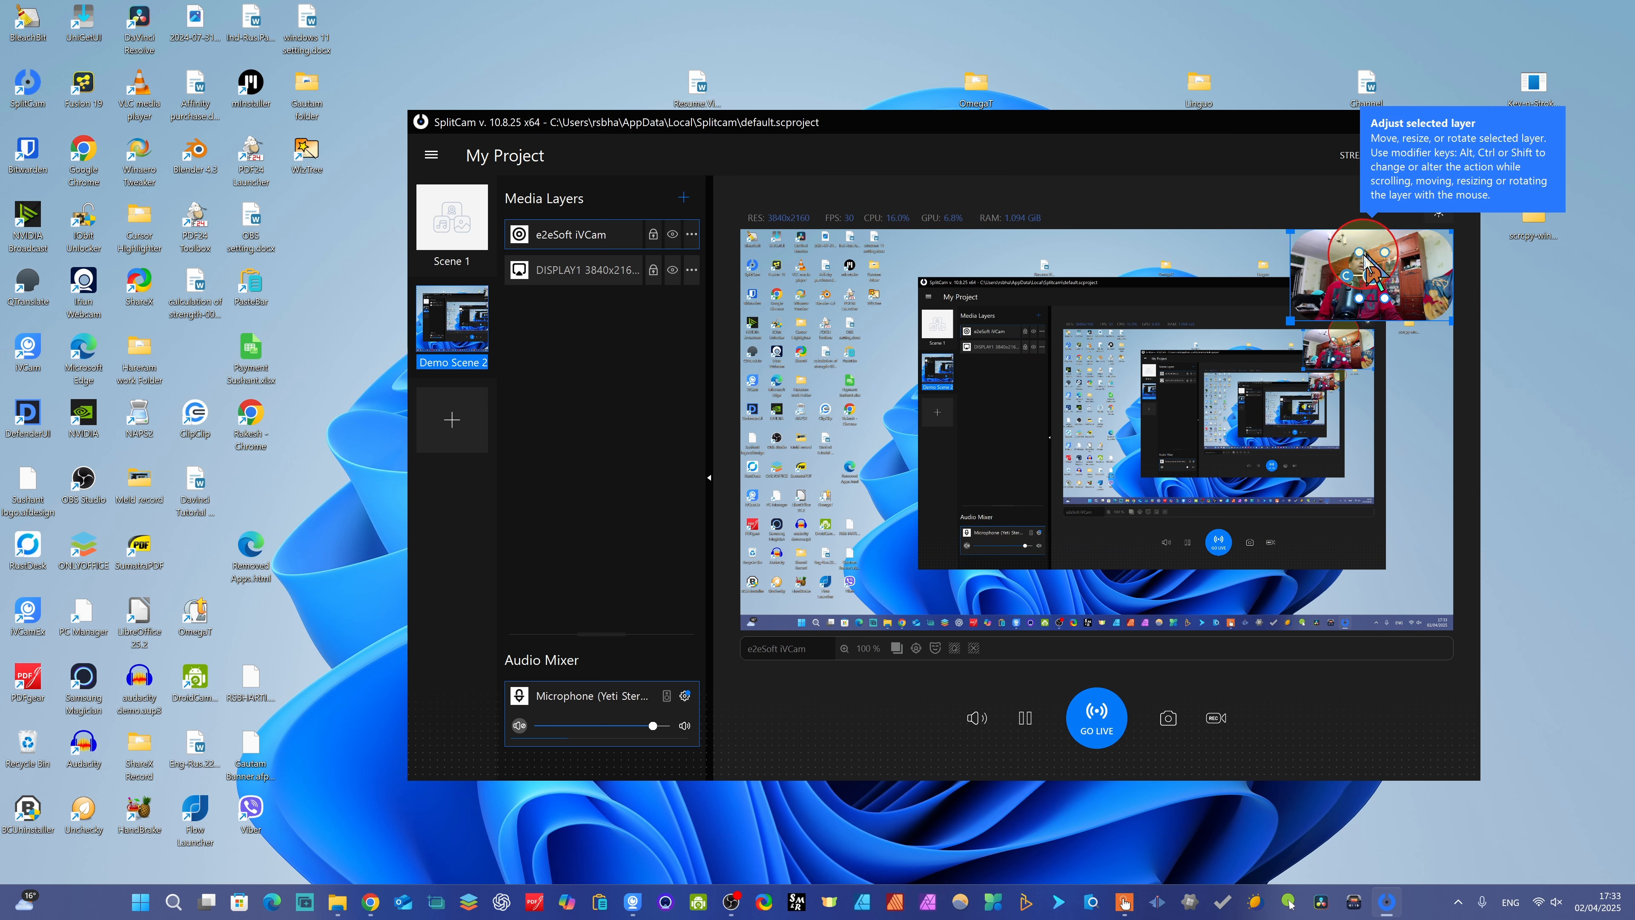
drag(1374, 261, 1342, 529)
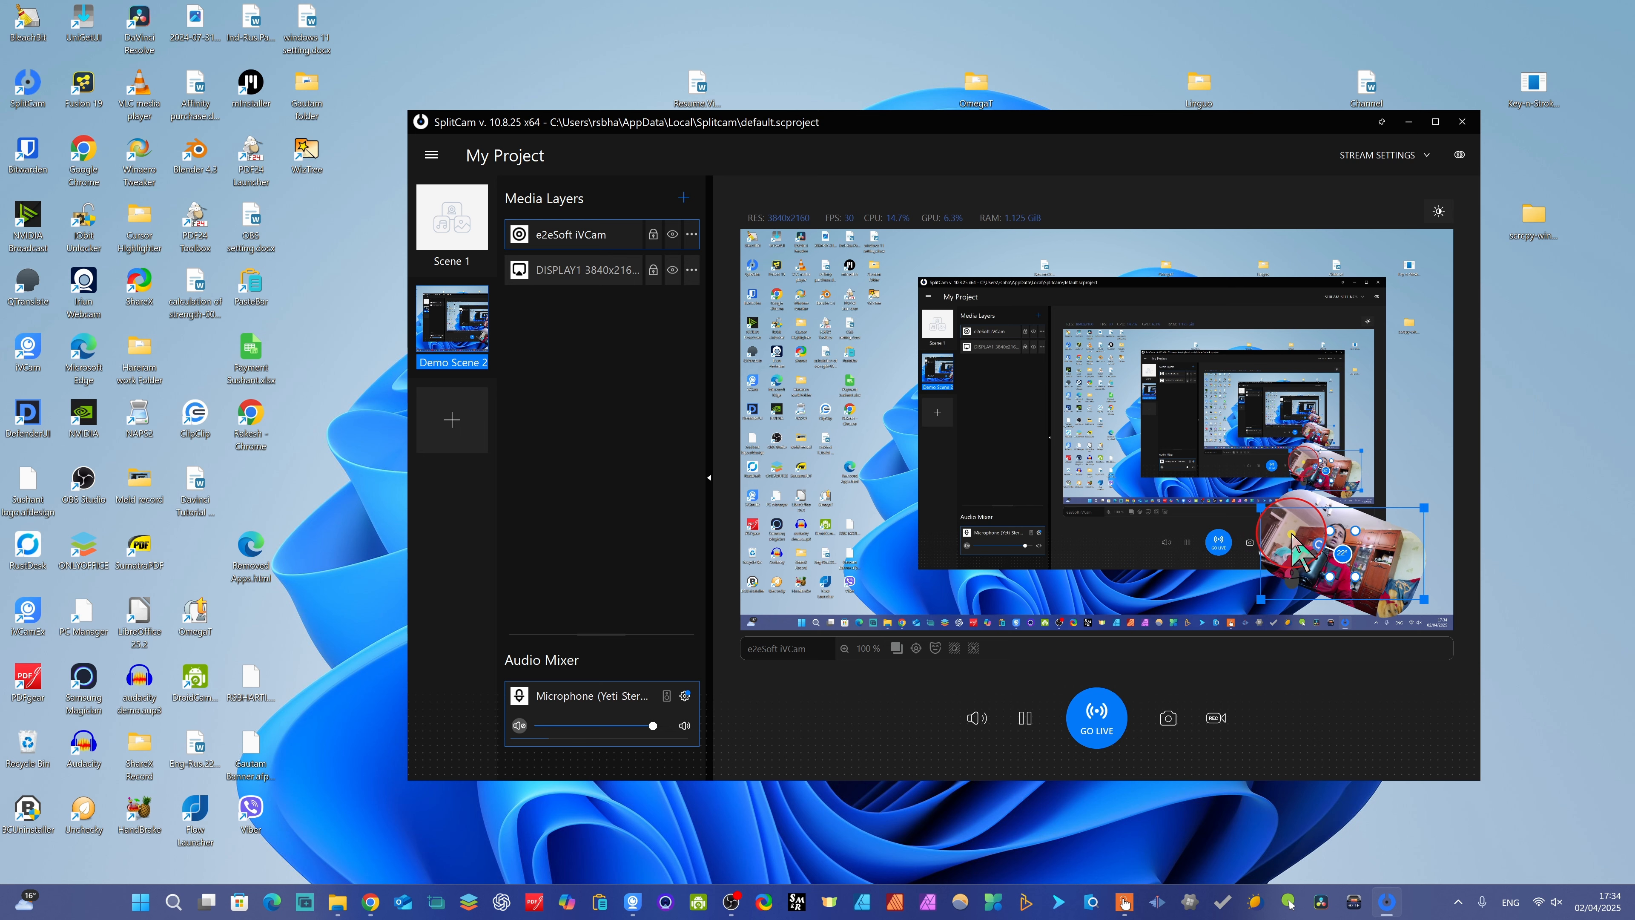
drag(1312, 531, 1330, 541)
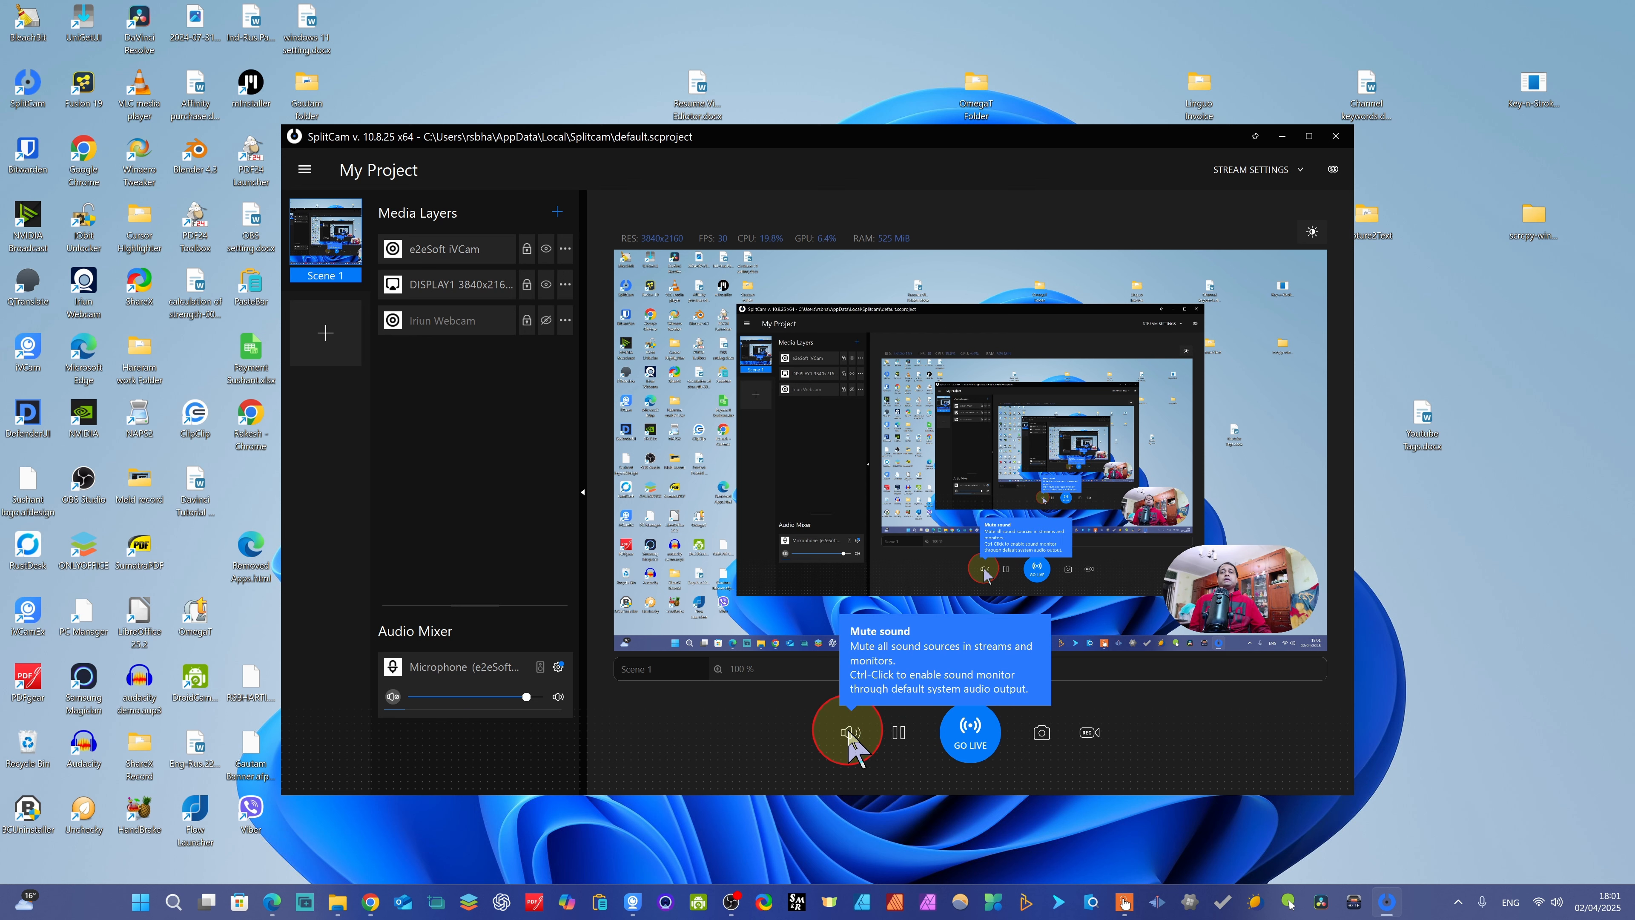
- Toggle video recording of the scene and open the stream settings
click(1087, 734)
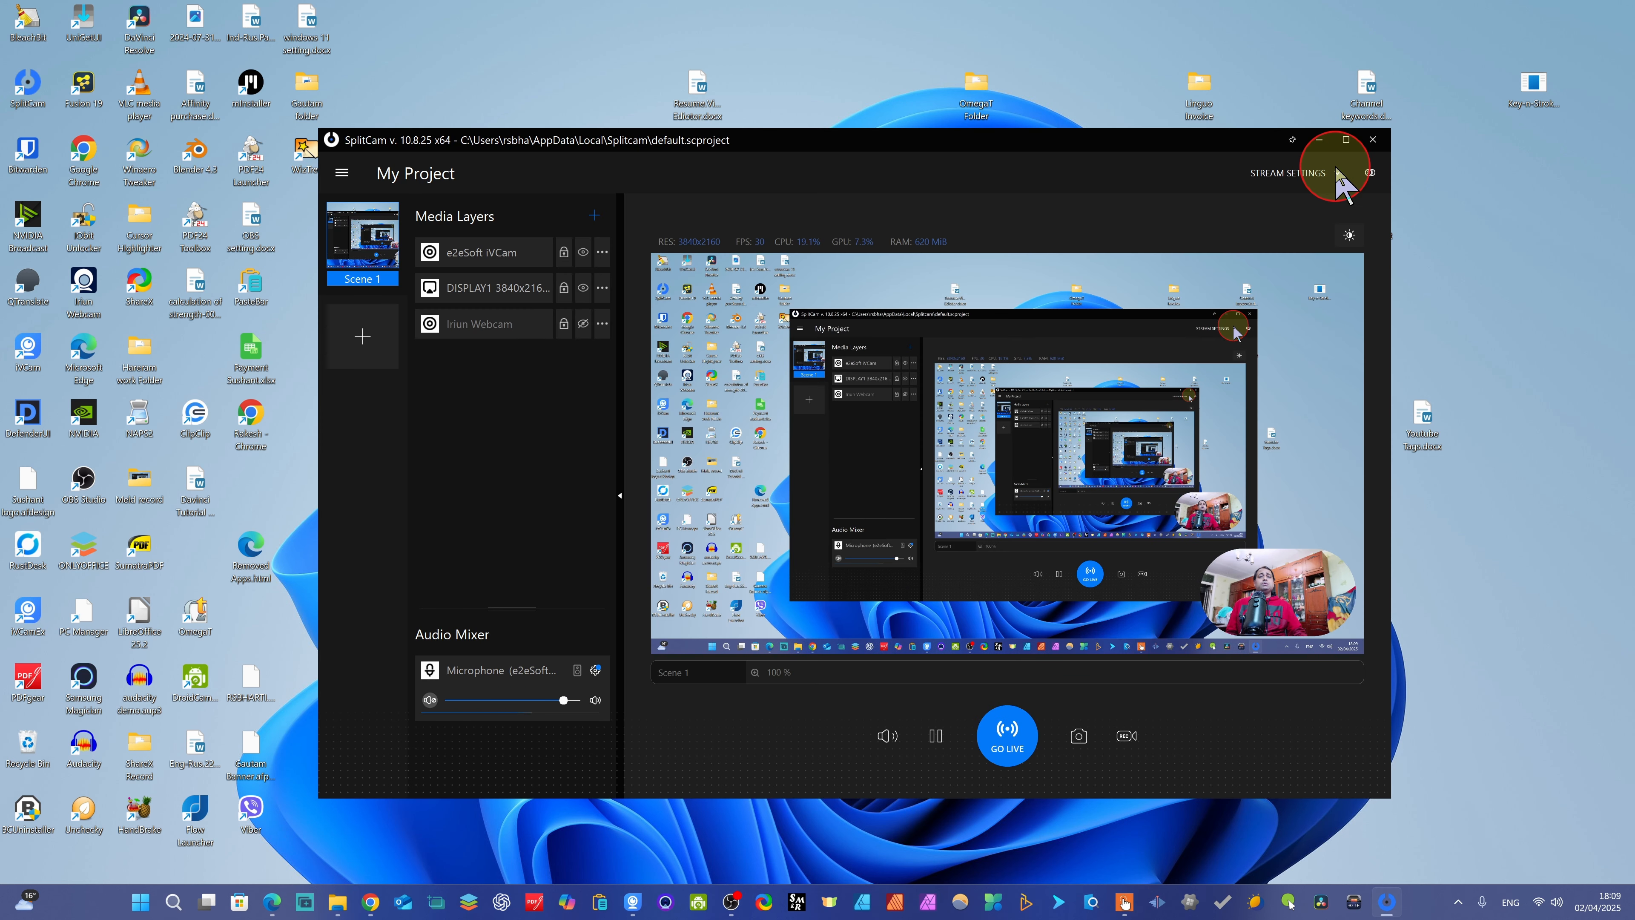
click(1337, 173)
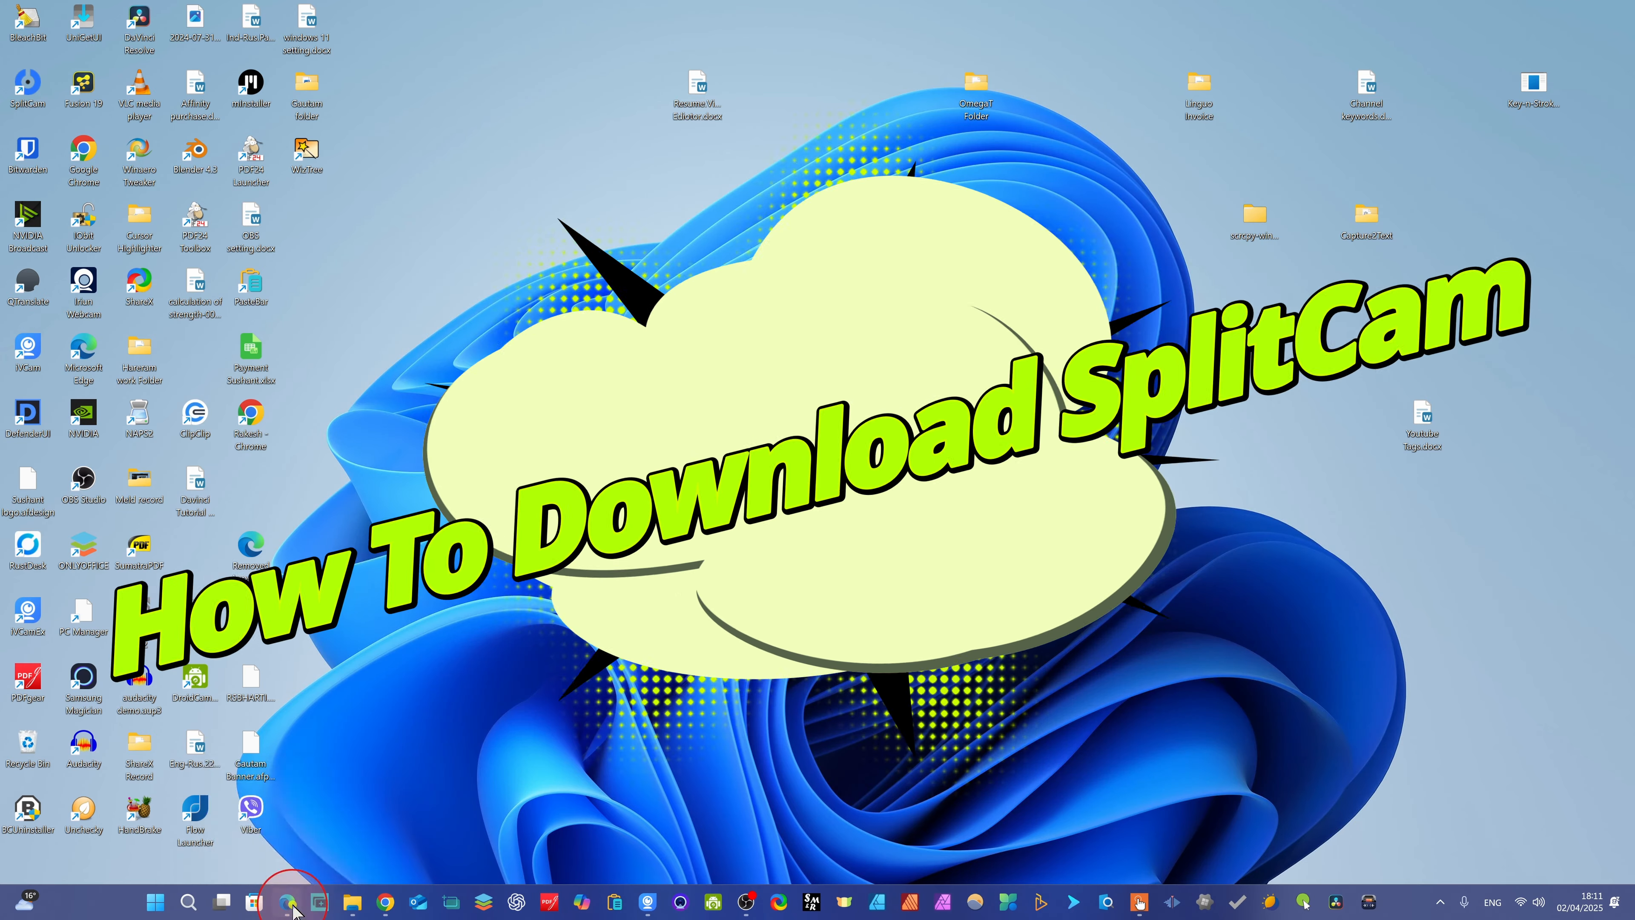
- Switch to Edge and download SplitCam v10.8.25 for Windows 10 / Windows 11 (x64) from splitcam.com/download
click(290, 904)
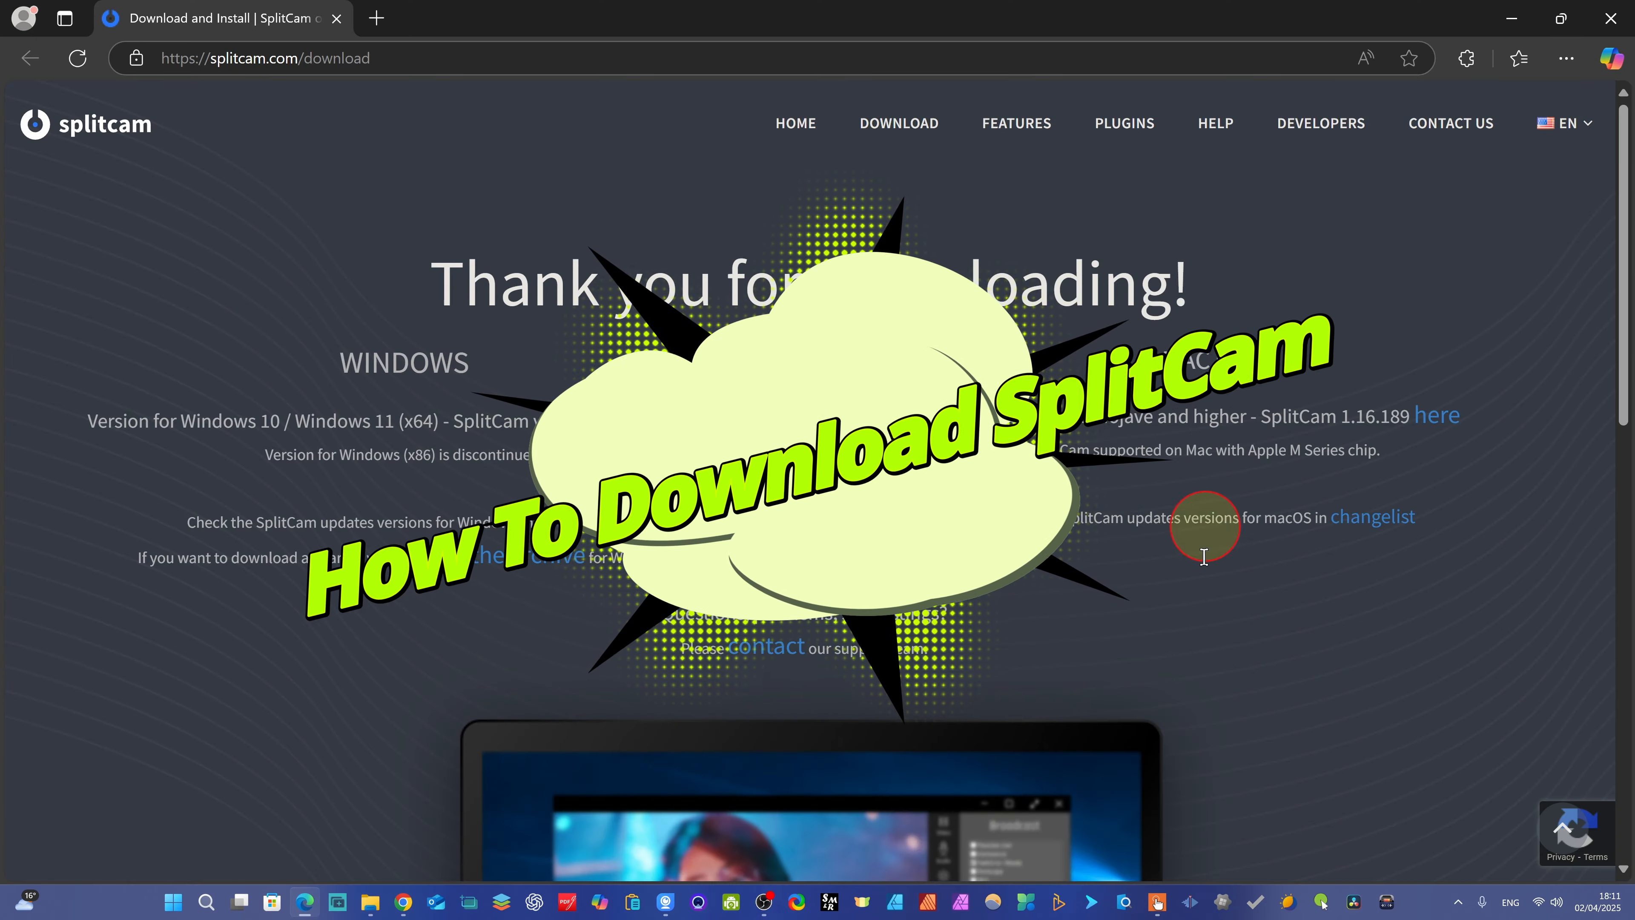
scroll(1100, 358, down, 12)
scroll(1101, 358, up, 12)
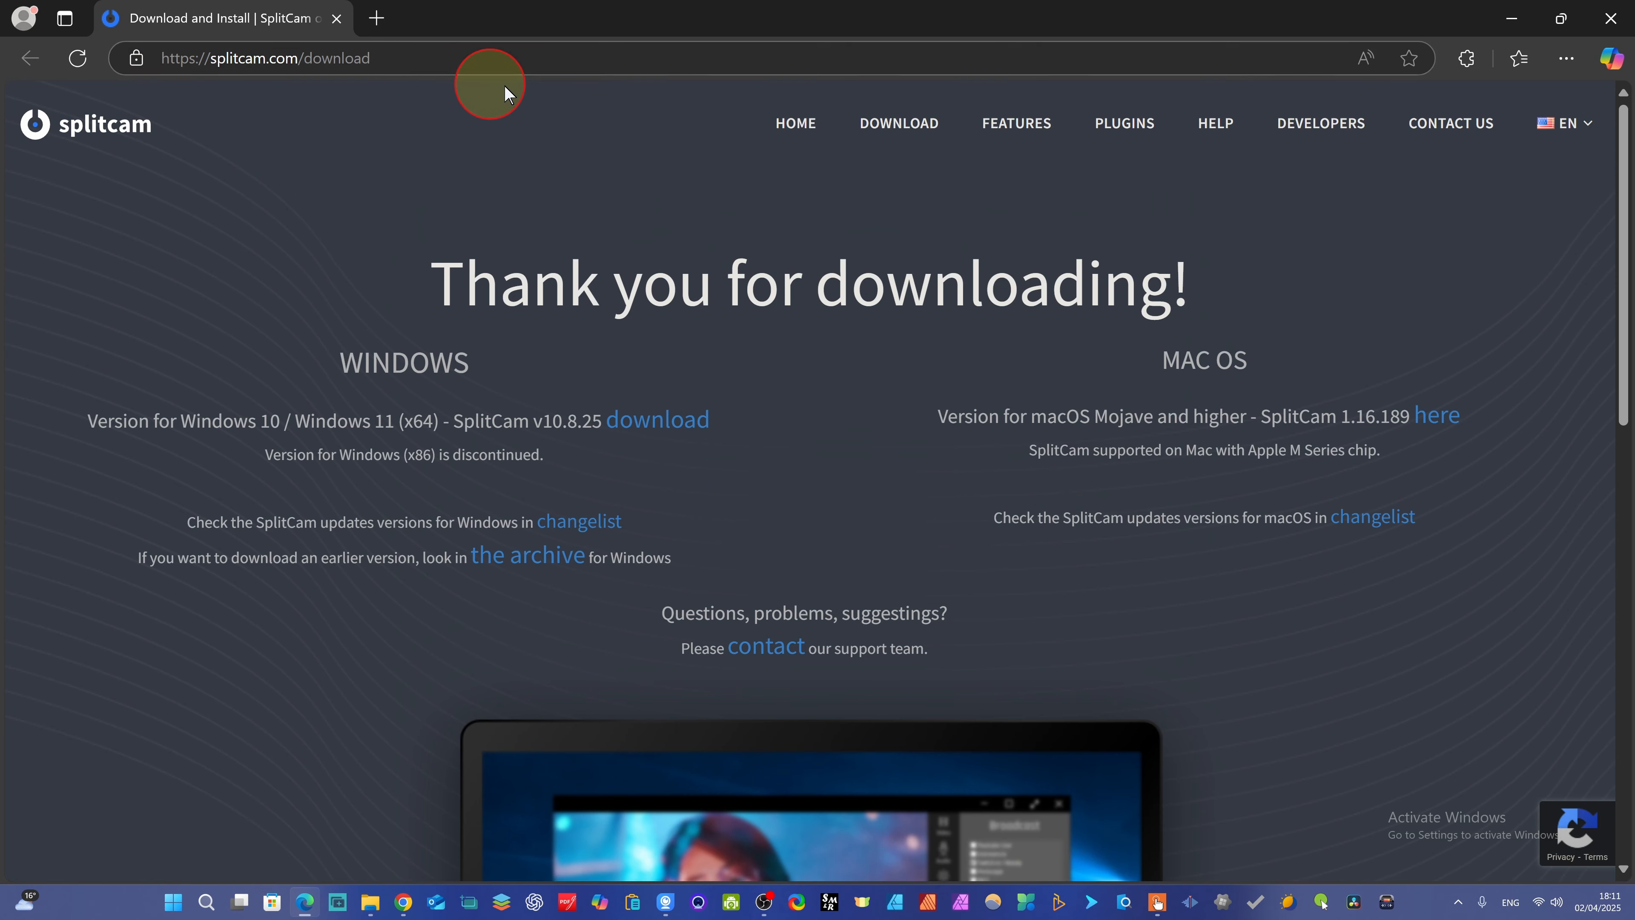
click(653, 435)
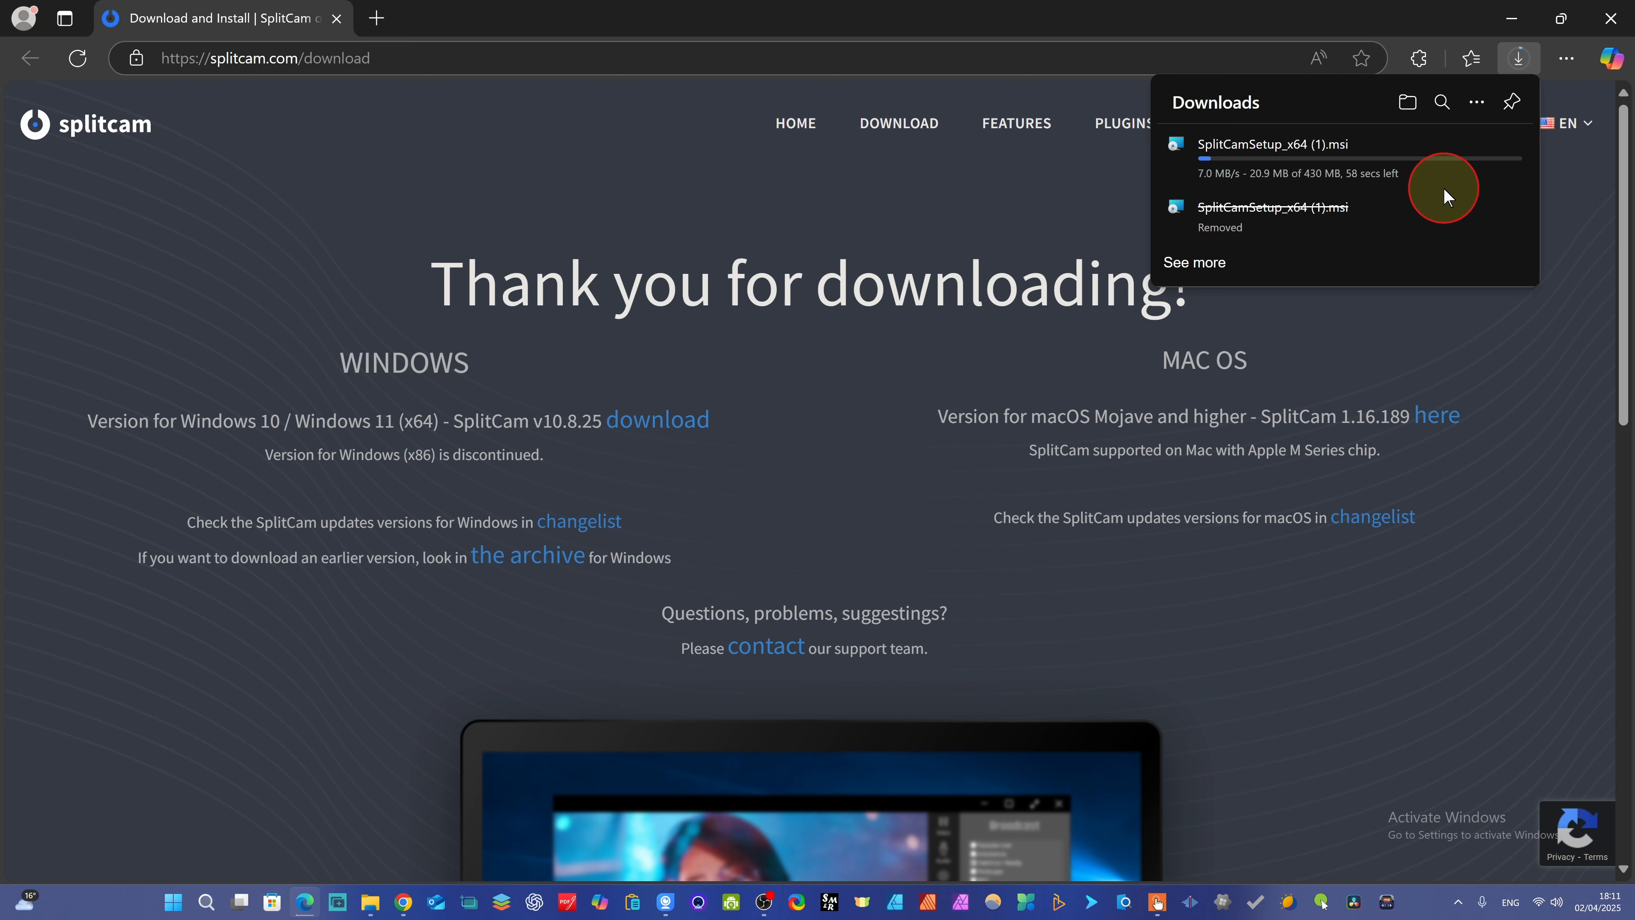
- Browse the SplitCam website's Contact Us, Plugins and Features pages
click(755, 649)
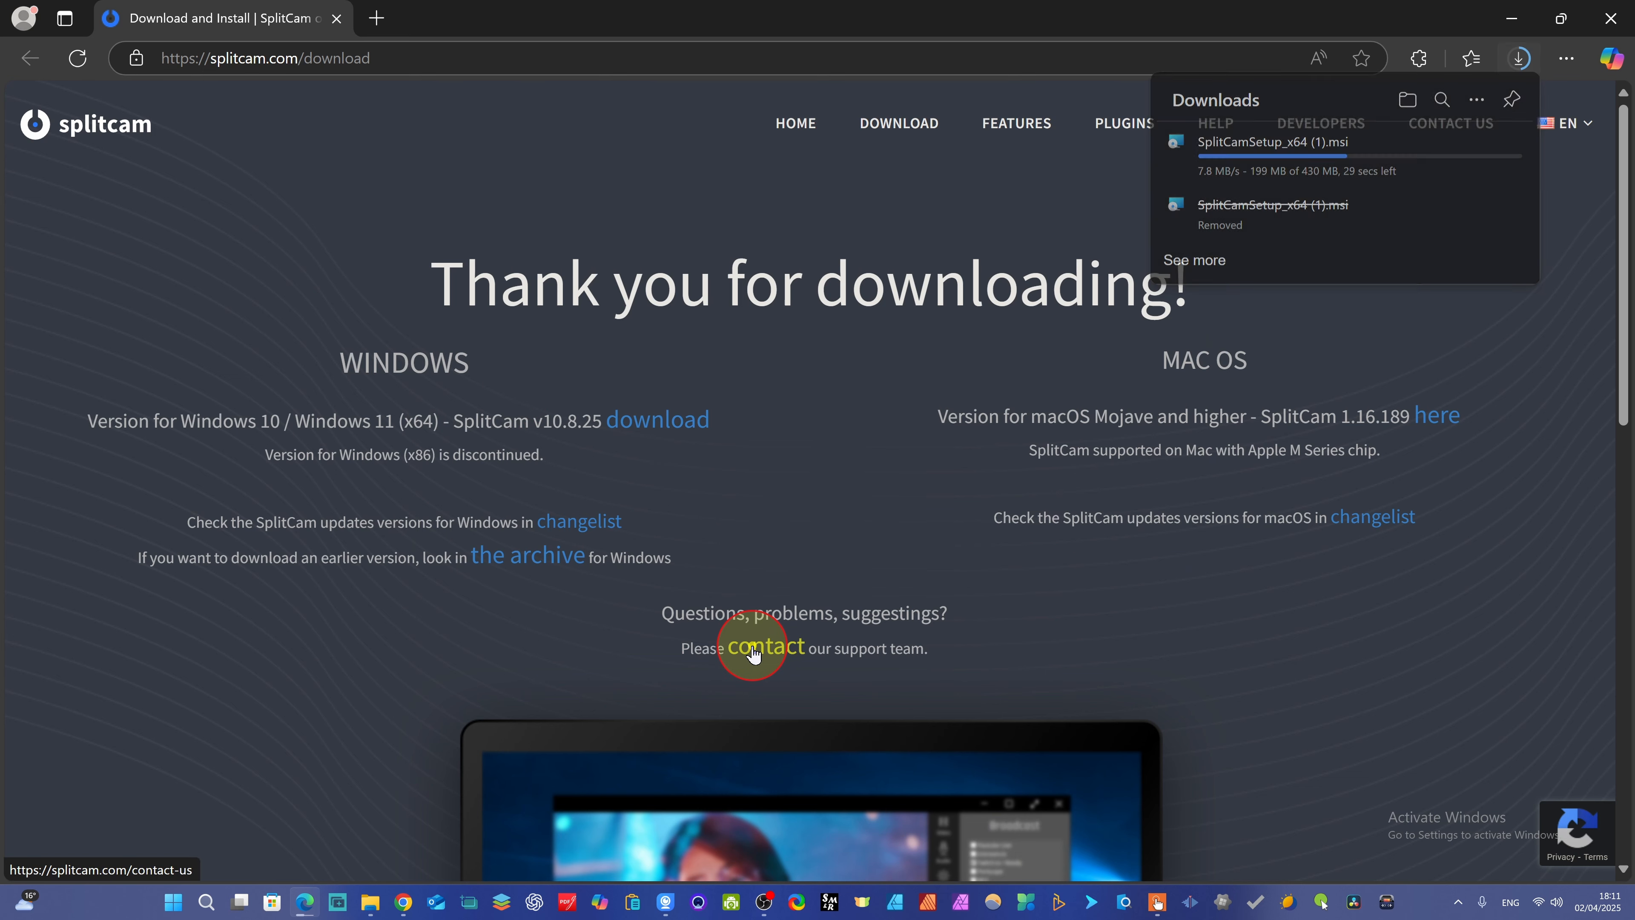
click(30, 59)
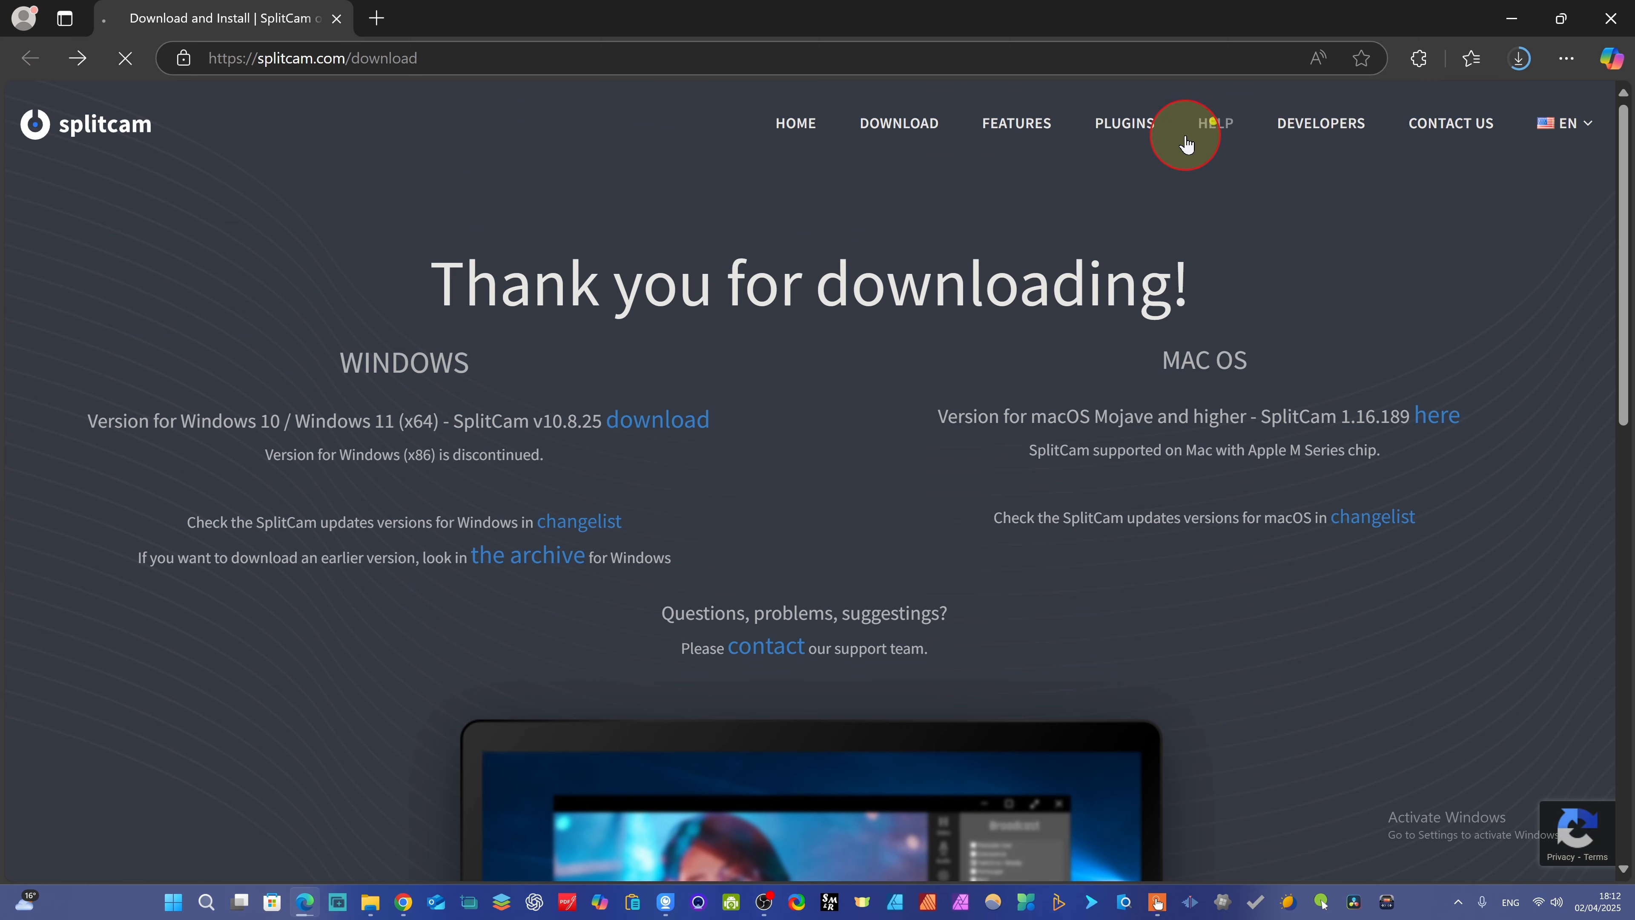
click(1163, 136)
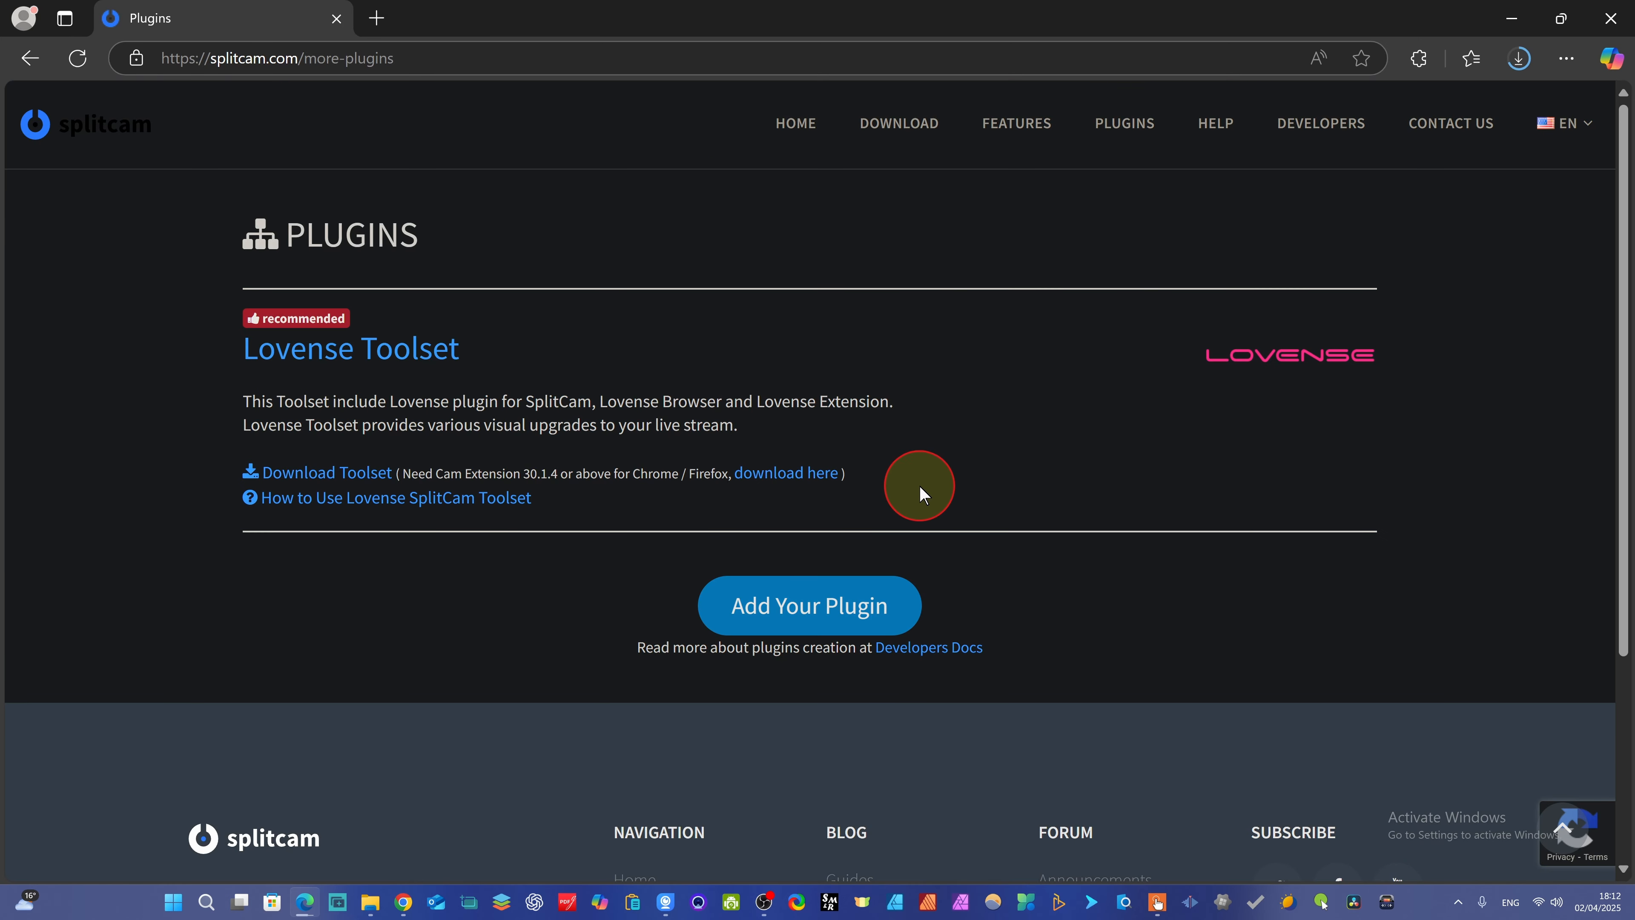
scroll(919, 484, down, 5)
scroll(940, 498, up, 5)
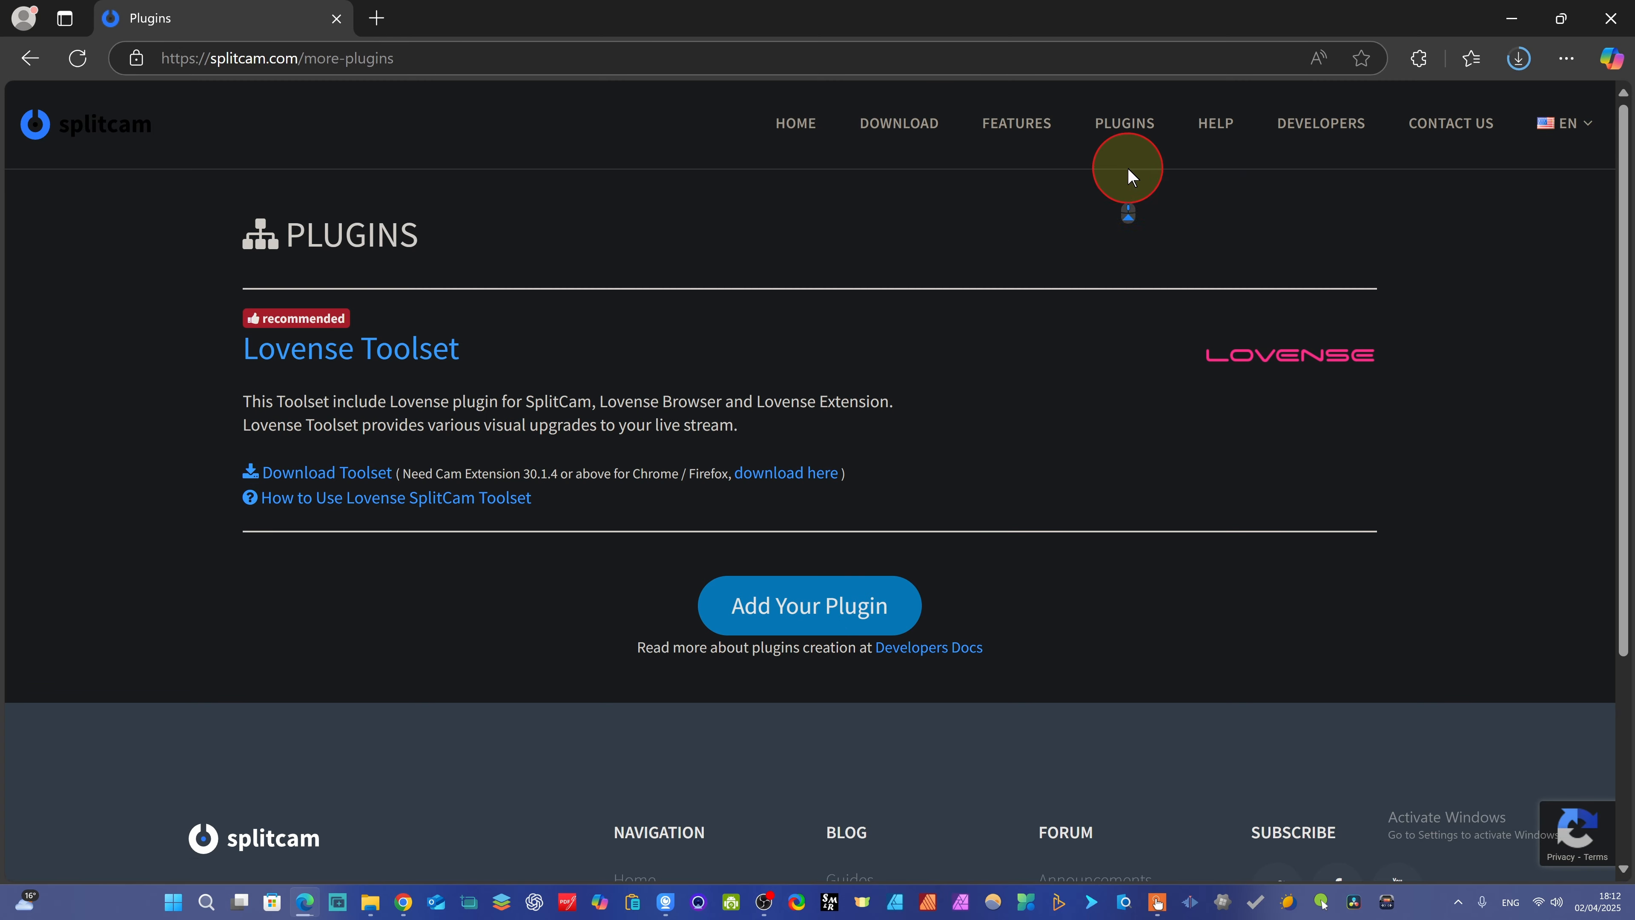
click(1003, 121)
scroll(1029, 416, down, 10)
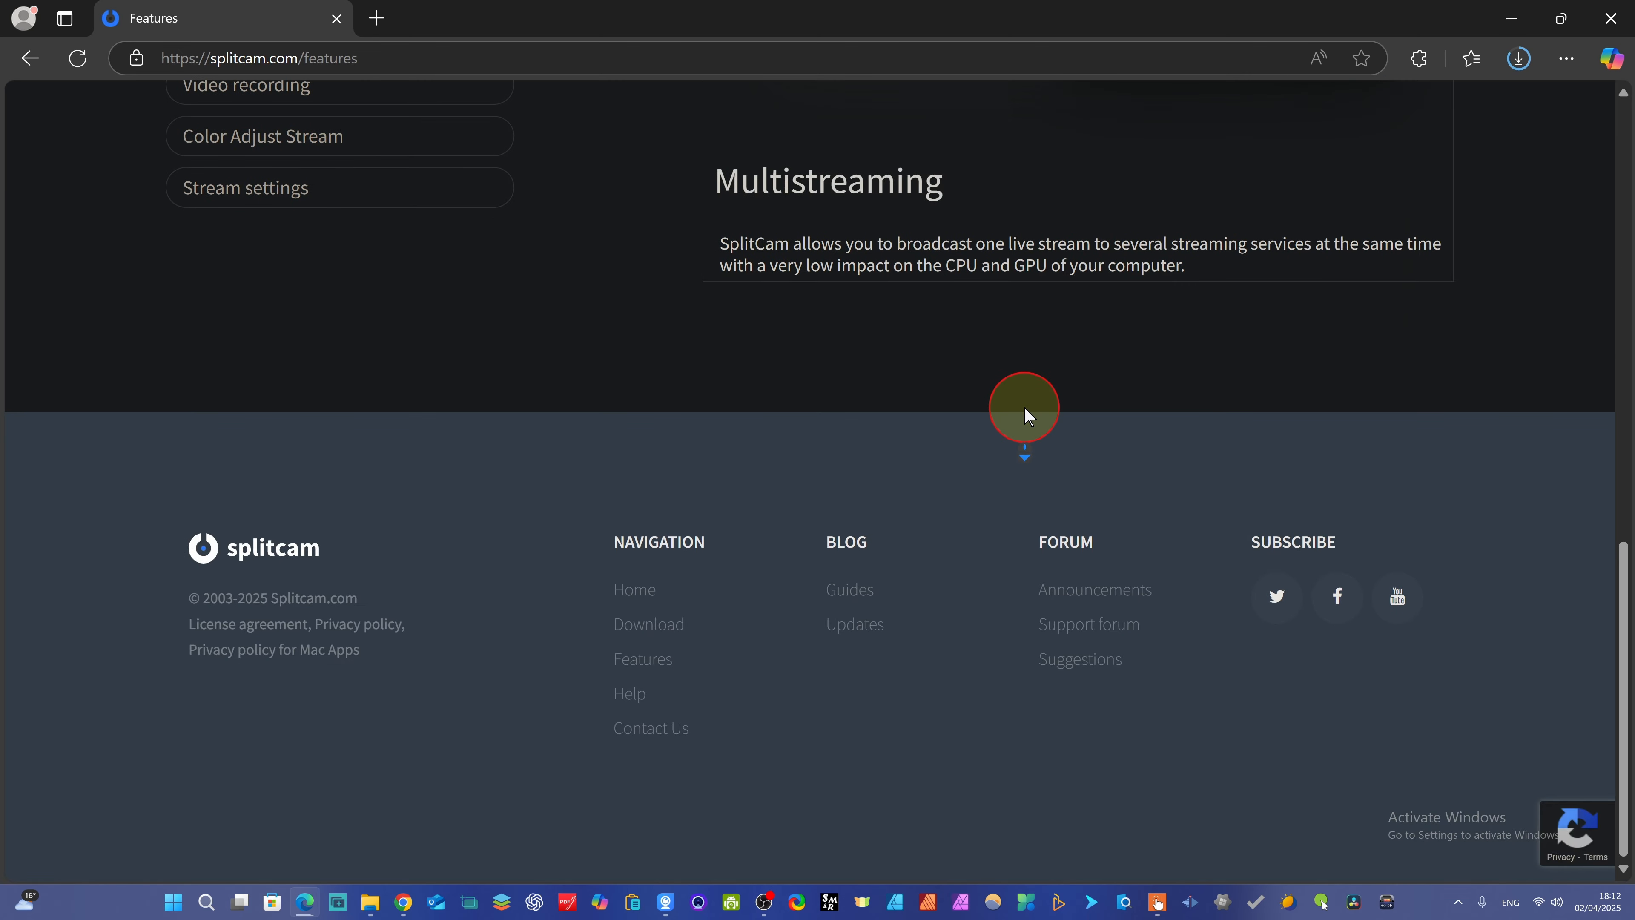